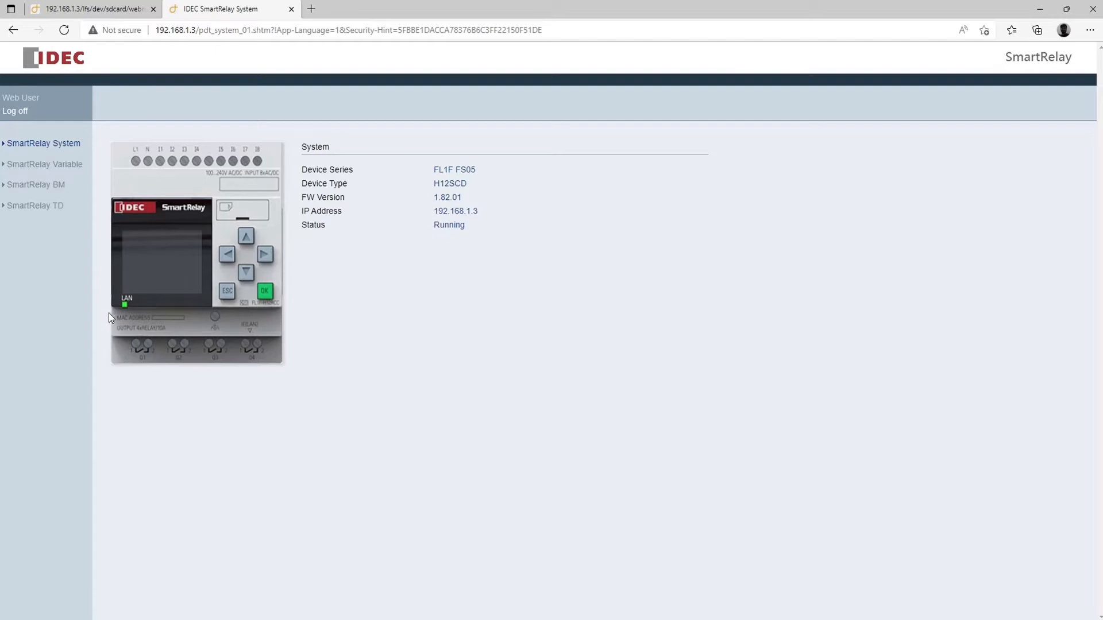
# View the SmartRelay BM display page, then go back to the main.htm tank operation page.
pyautogui.click(56, 189)
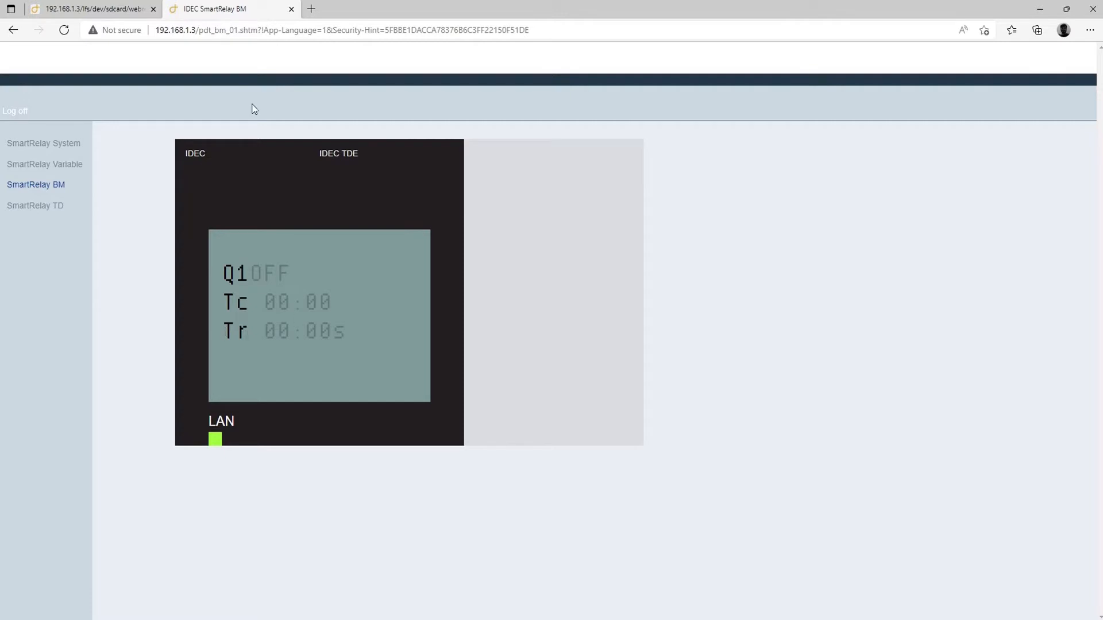
pyautogui.click(109, 9)
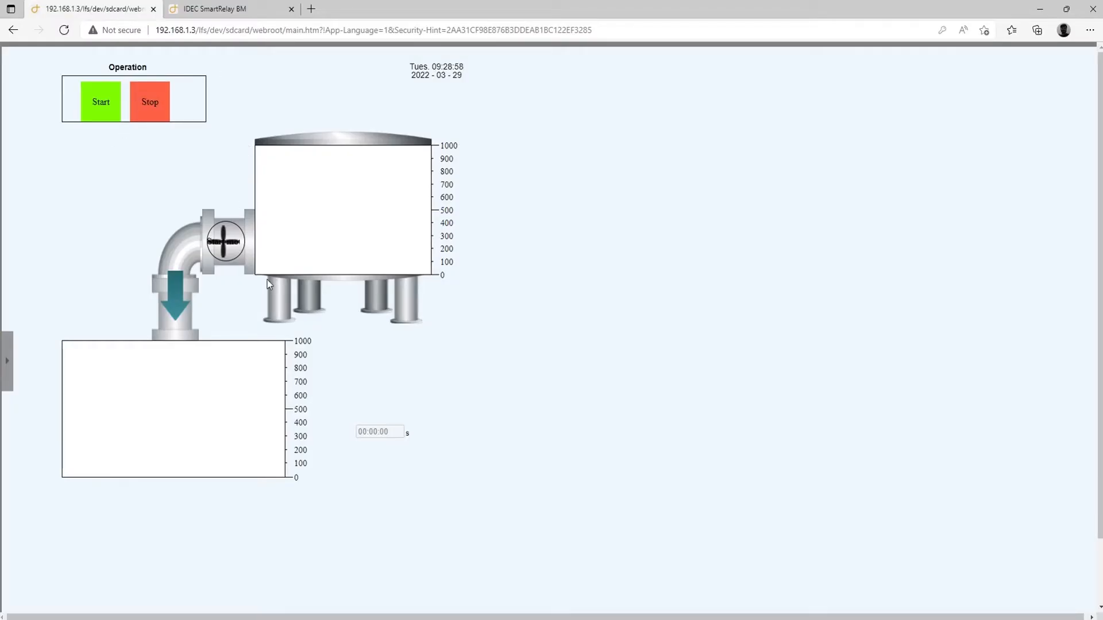
pyautogui.moveTo(332, 238)
pyautogui.click(215, 9)
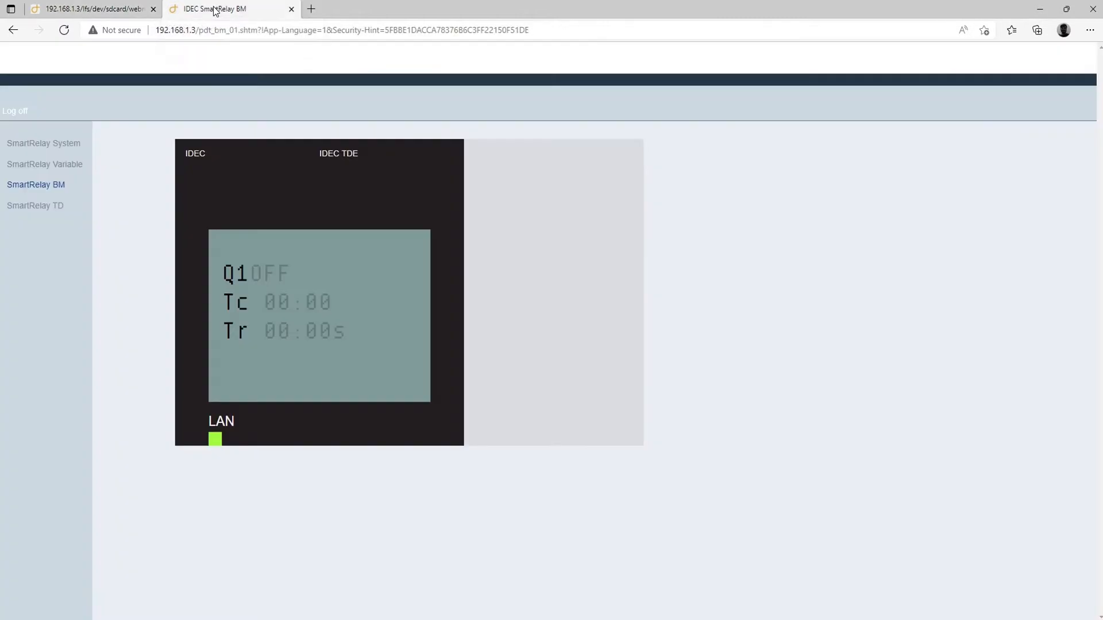
pyautogui.click(101, 9)
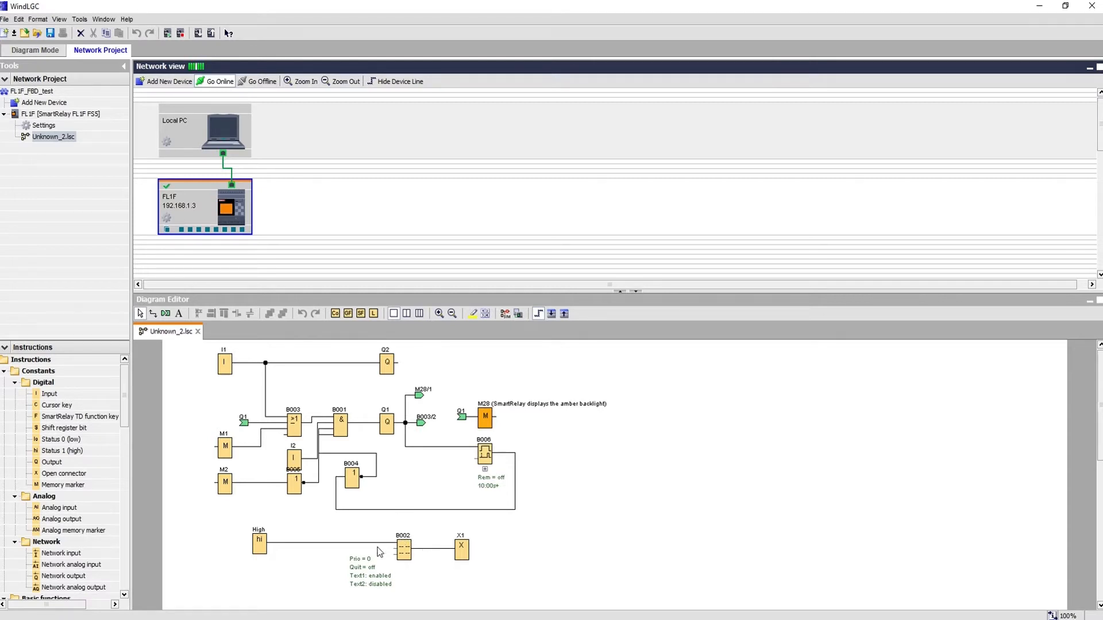
# Select message text block B002 and find Miscellaneous > Message texts in the Instructions tree.
pyautogui.click(396, 584)
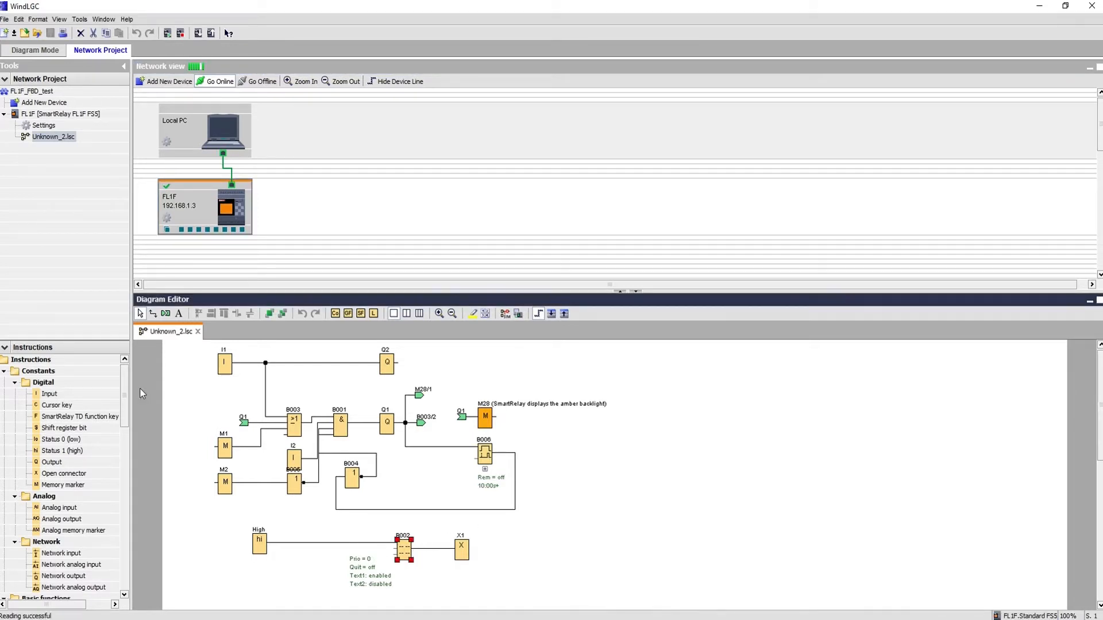
pyautogui.moveTo(125, 377); pyautogui.dragTo(131, 564)
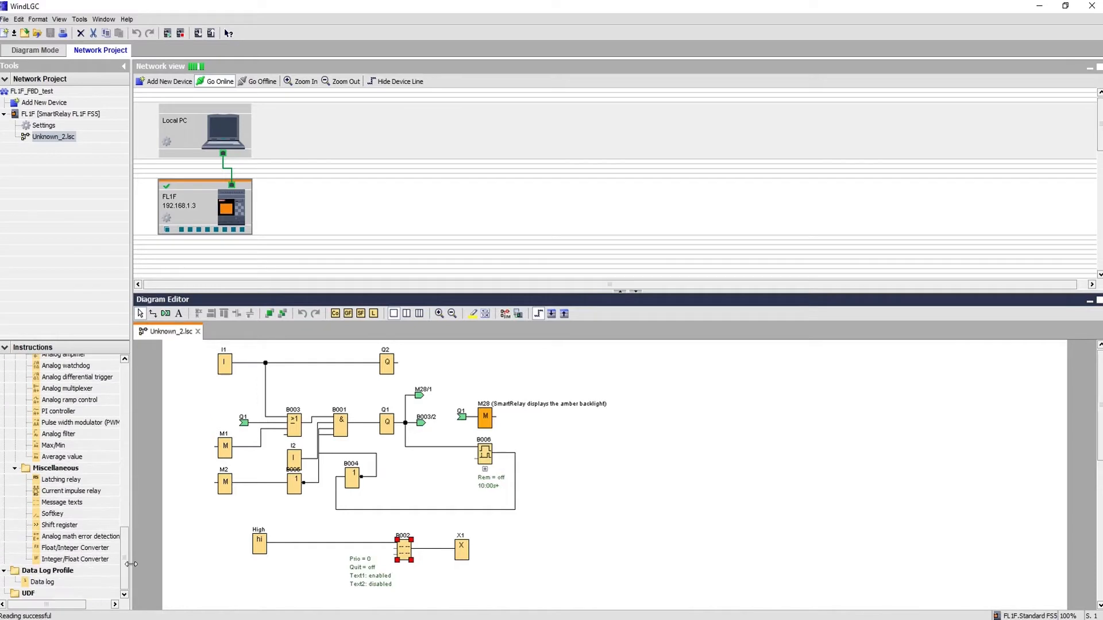
pyautogui.click(63, 504)
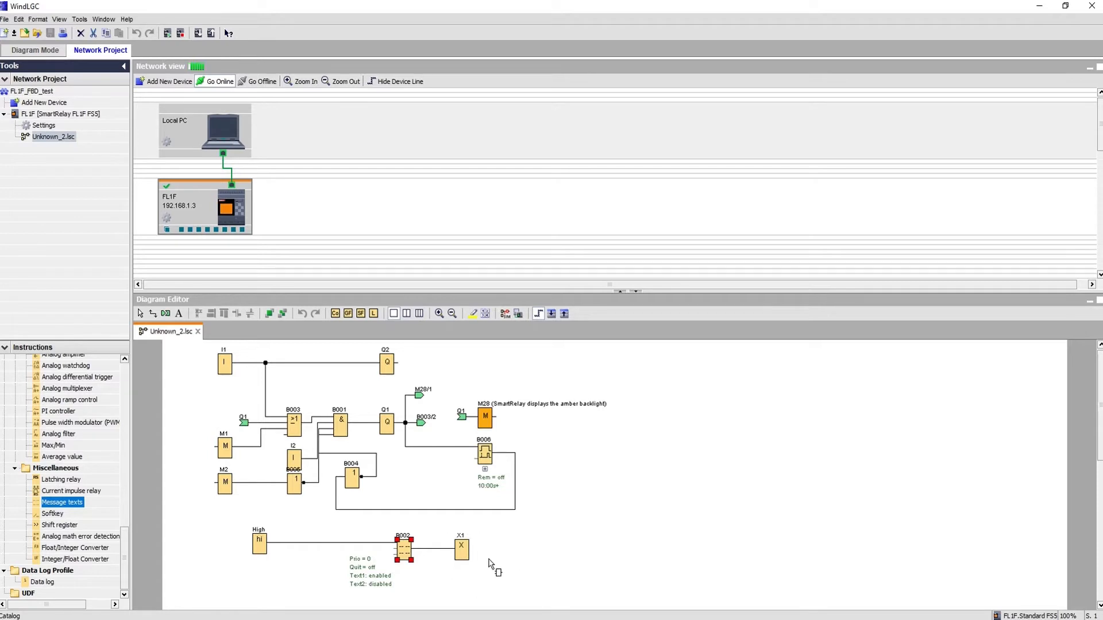
# Open B002's message text settings and show timer B006's parameters in the Block list.
pyautogui.doubleClick(404, 554)
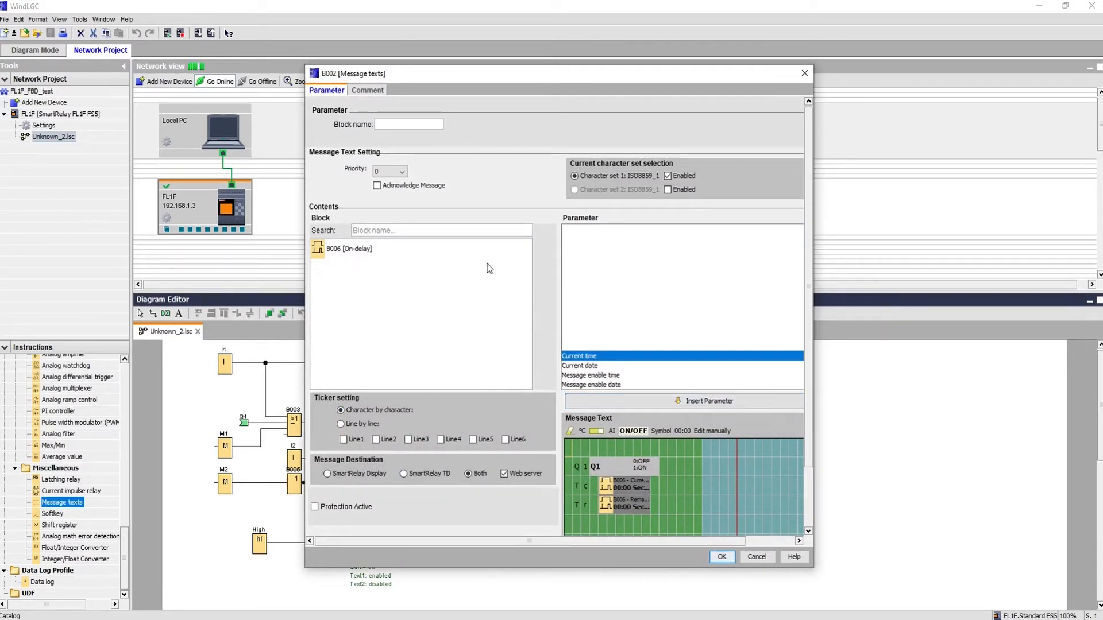
pyautogui.moveTo(475, 65); pyautogui.dragTo(628, 48)
pyautogui.click(498, 223)
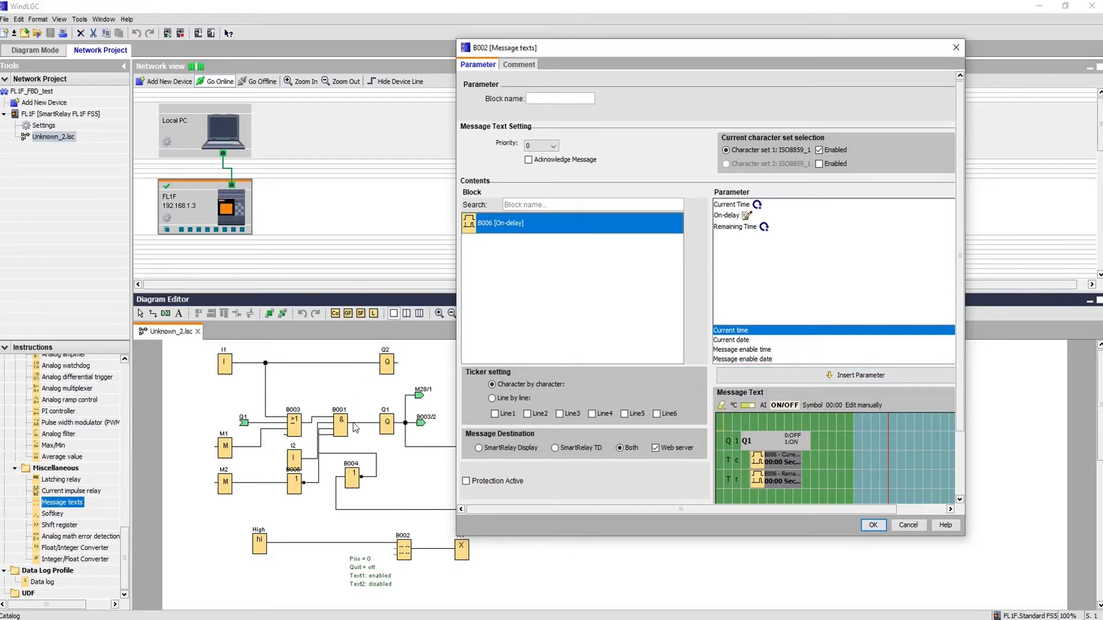
pyautogui.moveTo(599, 55); pyautogui.dragTo(728, 72)
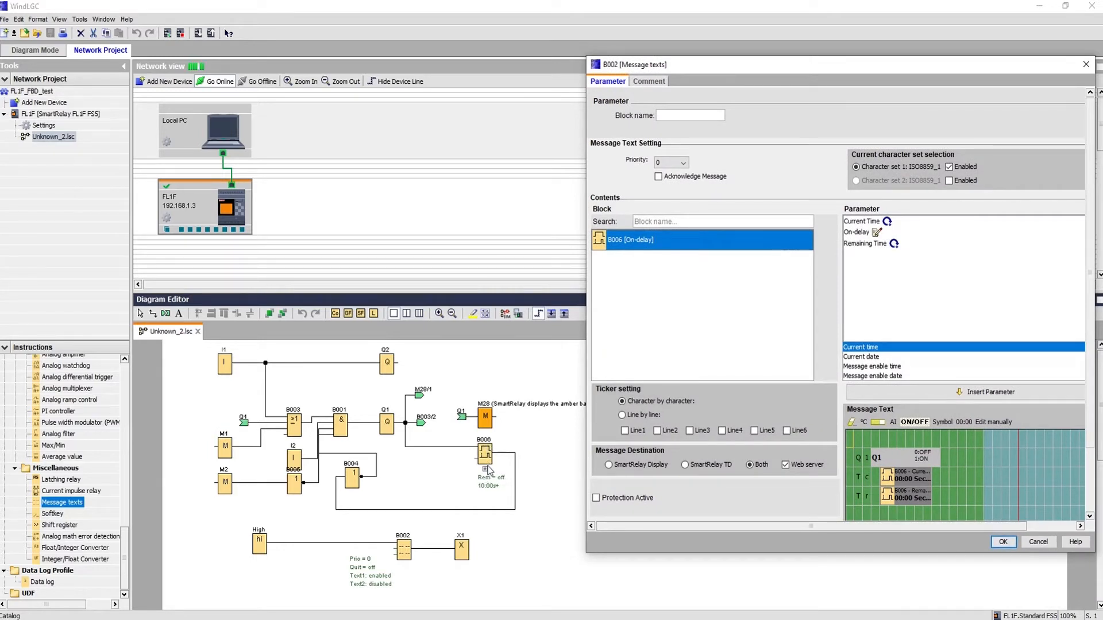
pyautogui.moveTo(868, 72); pyautogui.dragTo(793, 43)
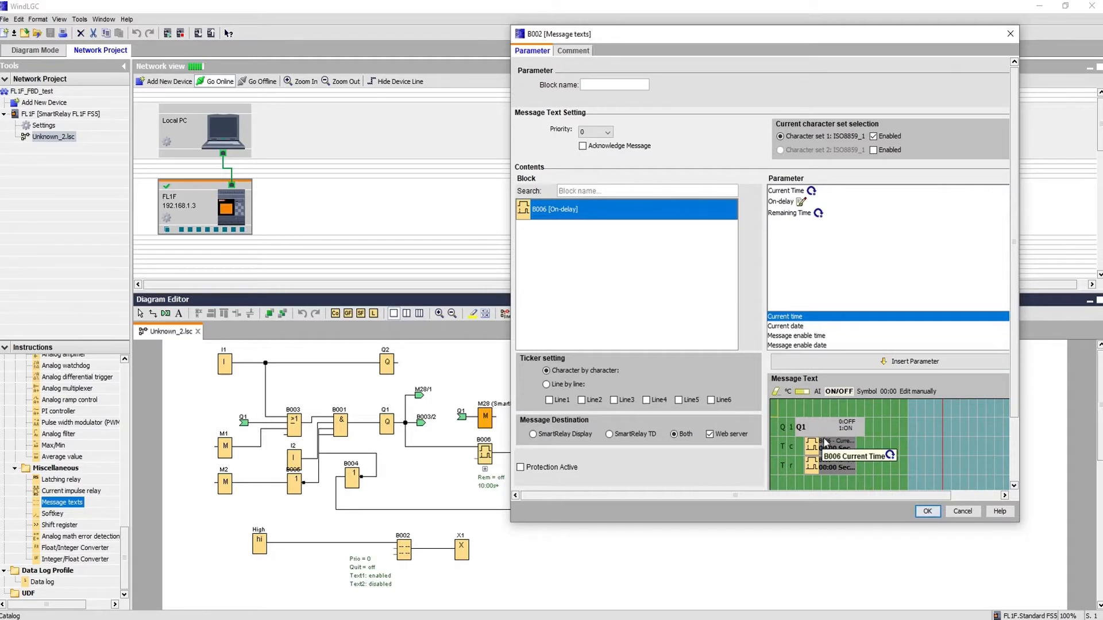
# Delete the three existing message lines and type Q1 as the new first line.
pyautogui.click(783, 448)
pyautogui.click(791, 467)
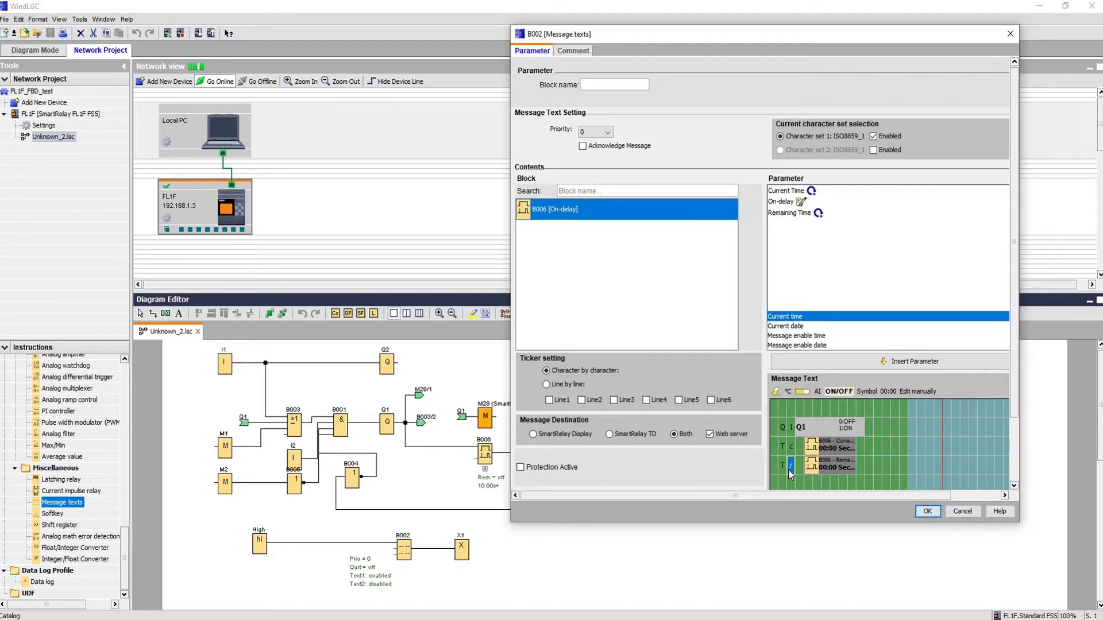
pyautogui.moveTo(780, 426); pyautogui.dragTo(851, 474)
pyautogui.press('Delete')
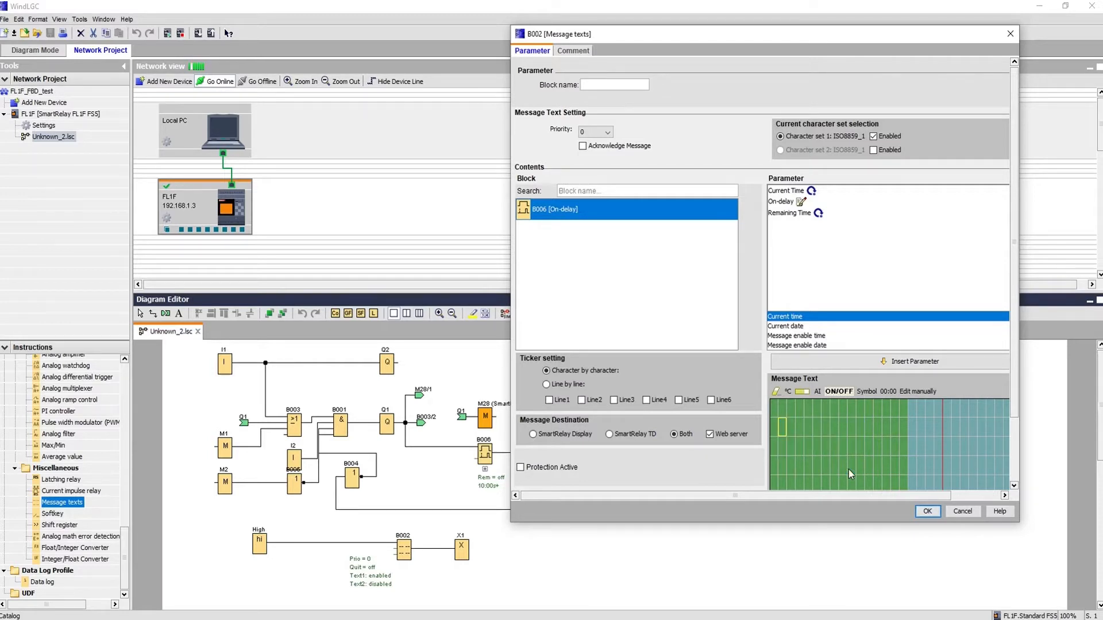
pyautogui.click(785, 429)
pyautogui.write('Q')
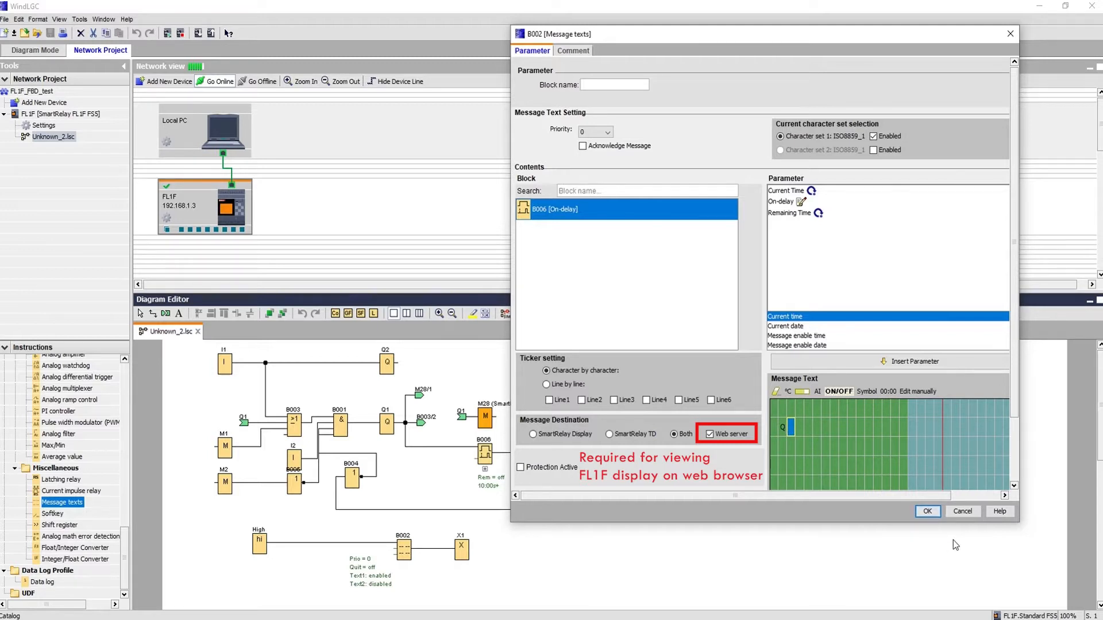
pyautogui.write('1')
# Insert a status field for digital output Q1 showing OFF when false and ON when true.
pyautogui.click(840, 393)
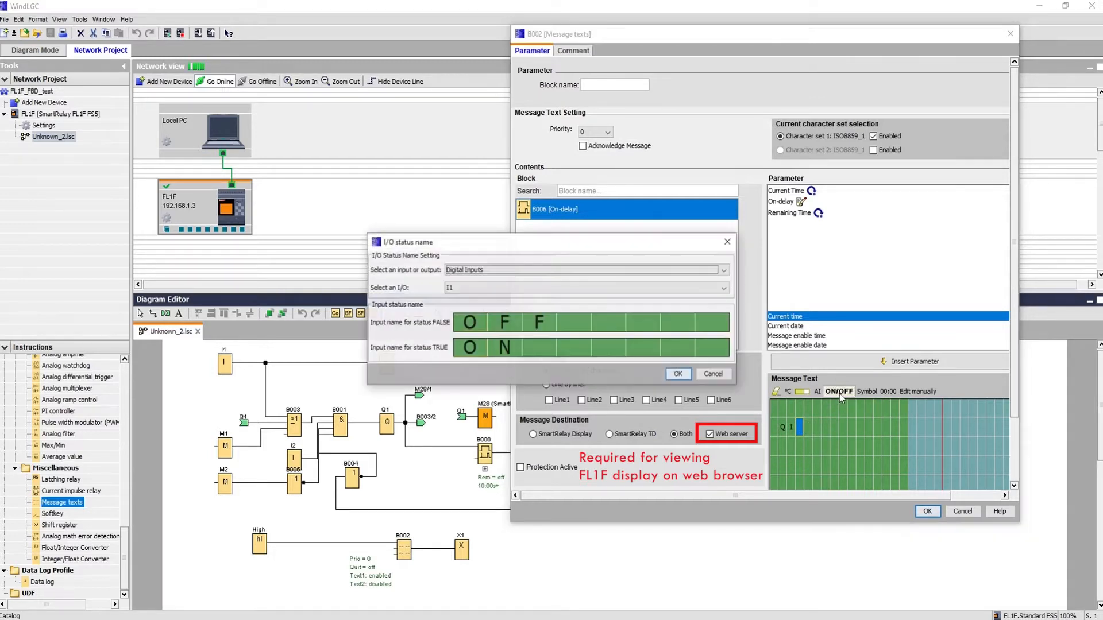
pyautogui.click(536, 268)
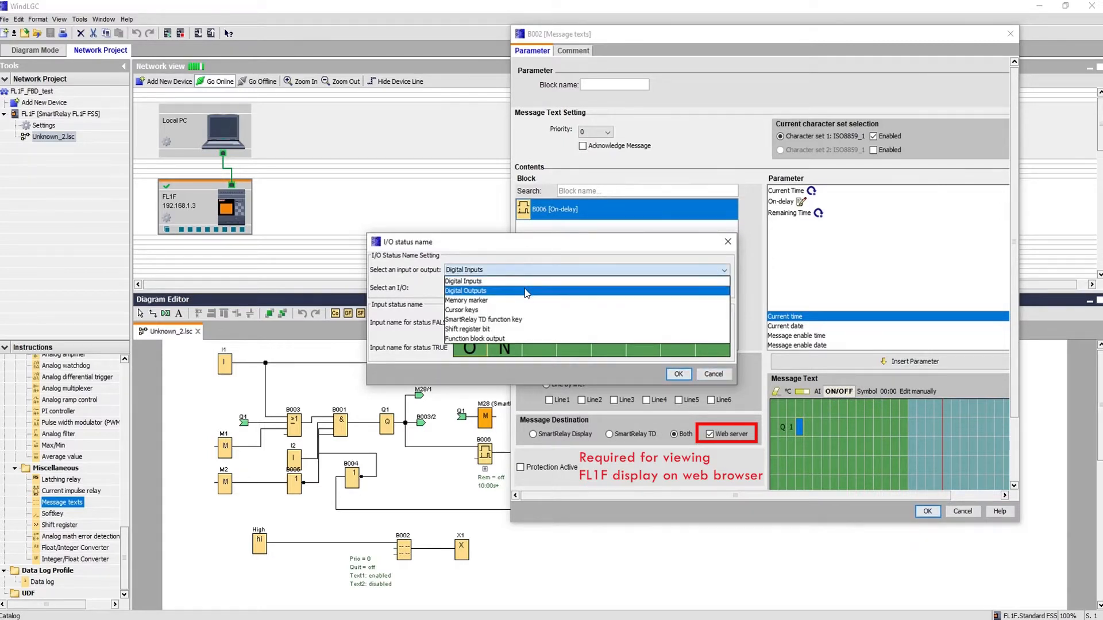
pyautogui.click(525, 289)
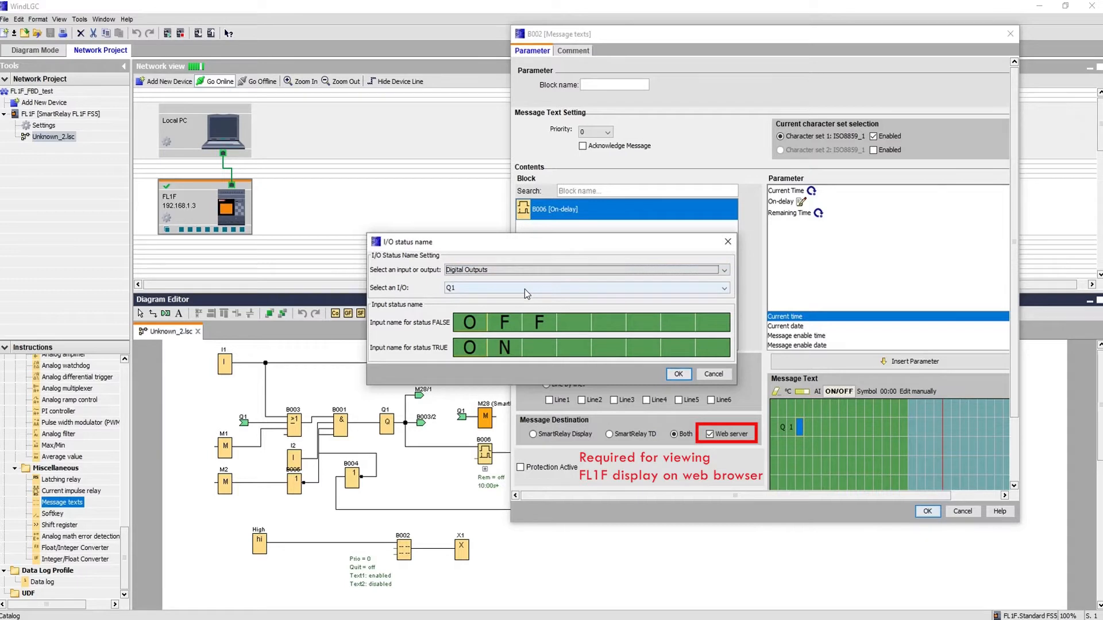
pyautogui.click(522, 289)
pyautogui.click(522, 288)
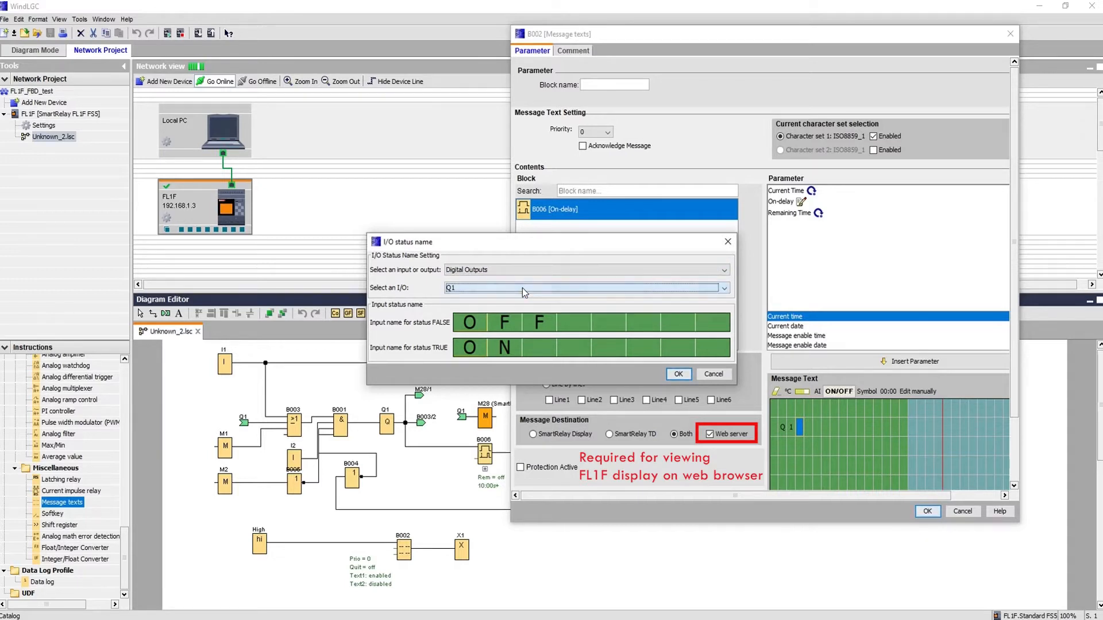
pyautogui.click(470, 329)
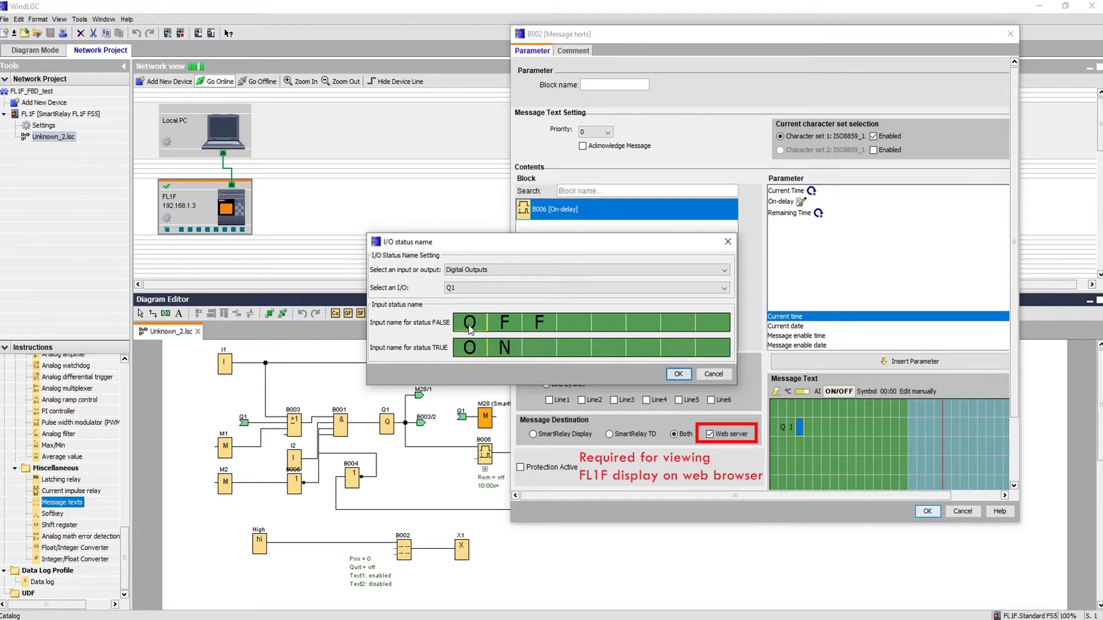
pyautogui.write('F')
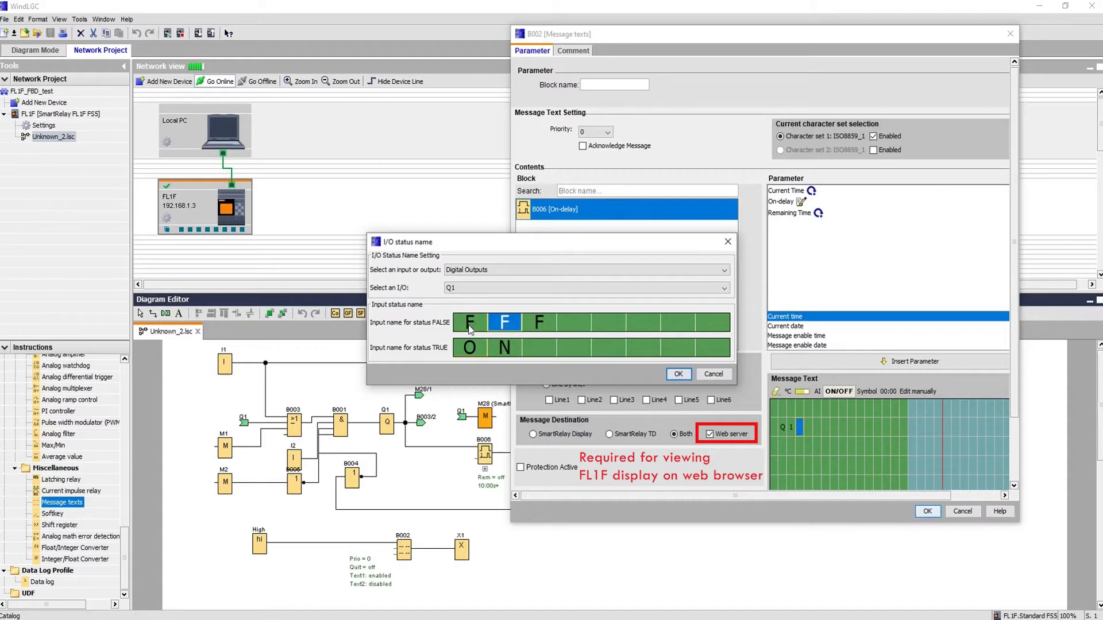
pyautogui.write('ALSE')
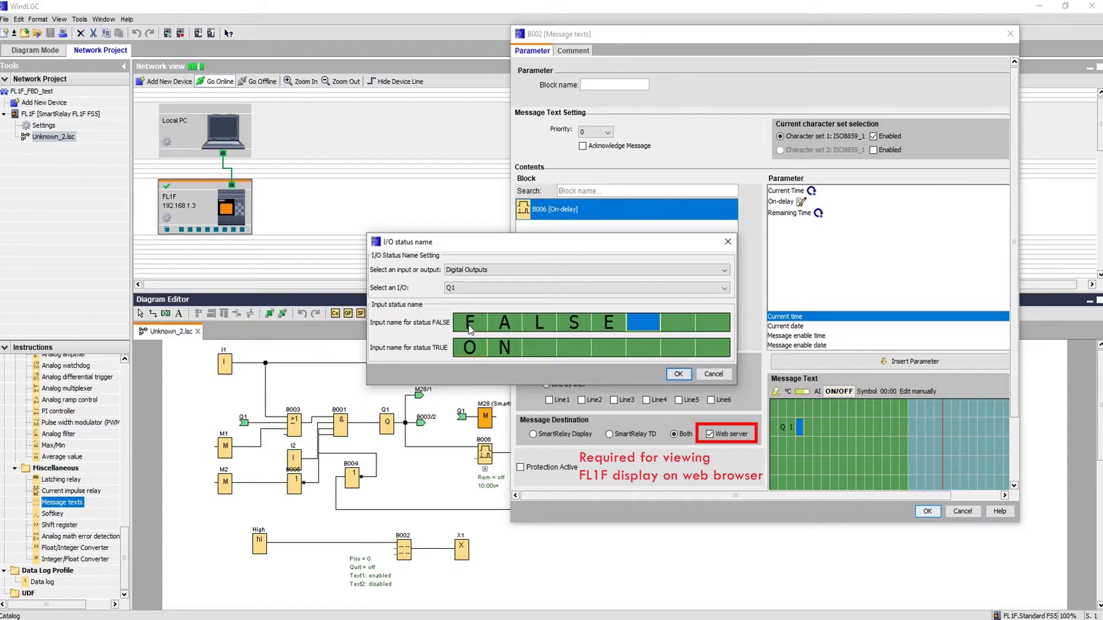
pyautogui.press('Left')
pyautogui.press('Left')
pyautogui.press('Left')
pyautogui.press('Left')
pyautogui.press('Left')
pyautogui.write('OFF')
pyautogui.press('Delete')
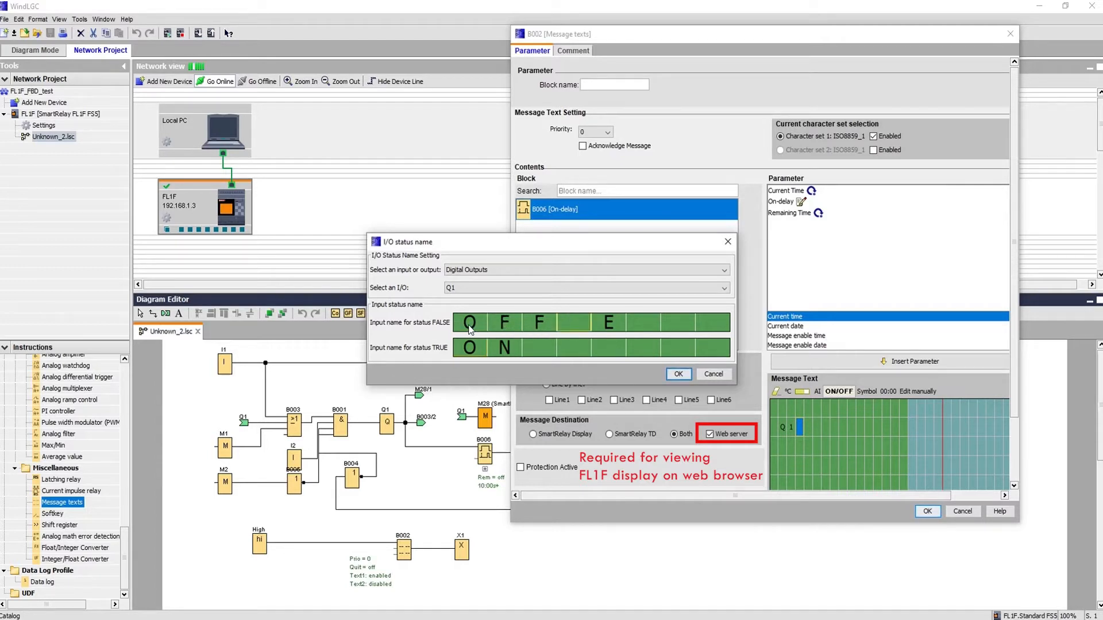
pyautogui.press('Right')
pyautogui.press('Delete')
# Confirm the Q1 status field and add TC and TR lines below it.
pyautogui.click(680, 377)
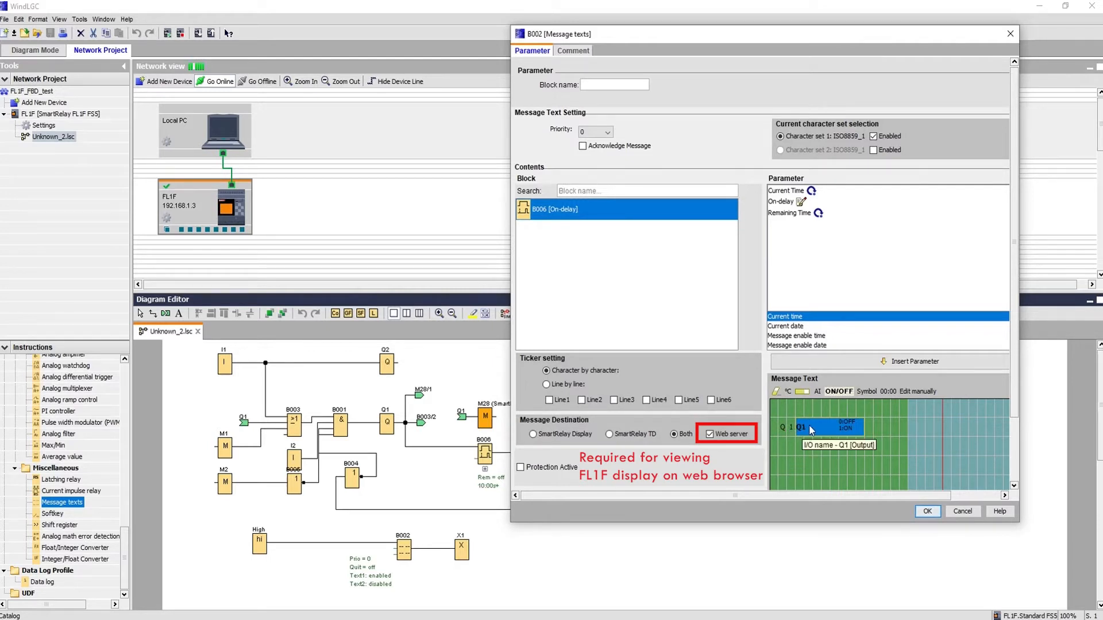
pyautogui.click(782, 450)
pyautogui.write('TC')
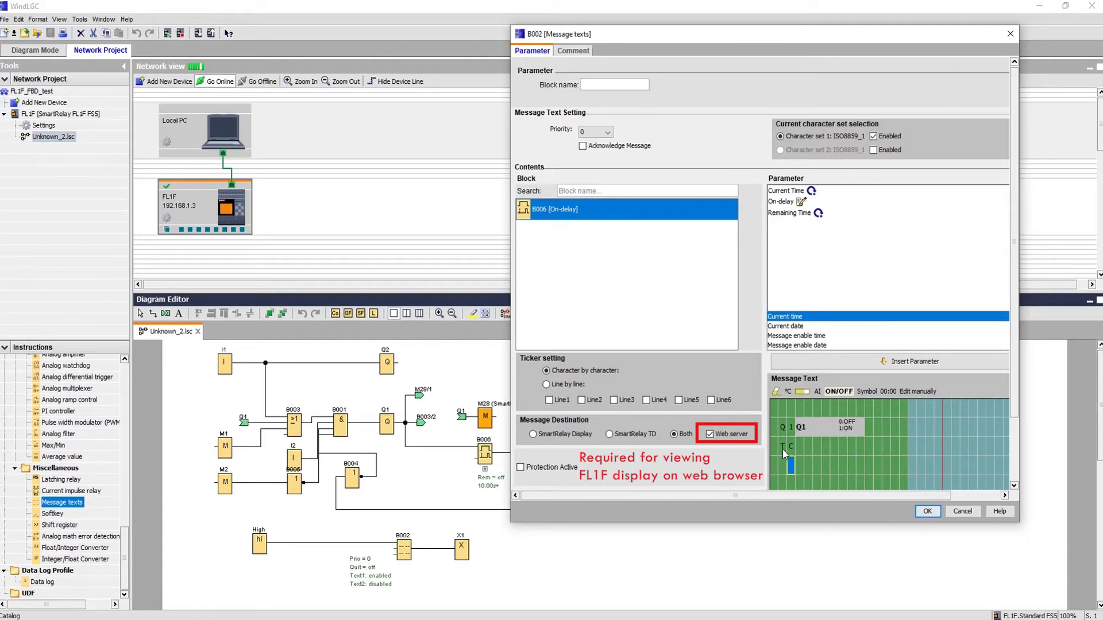
pyautogui.press('Return')
pyautogui.write('TR')
pyautogui.press('Up')
# Insert B006's current time after TC and remaining time after TR, then close the settings.
pyautogui.click(776, 191)
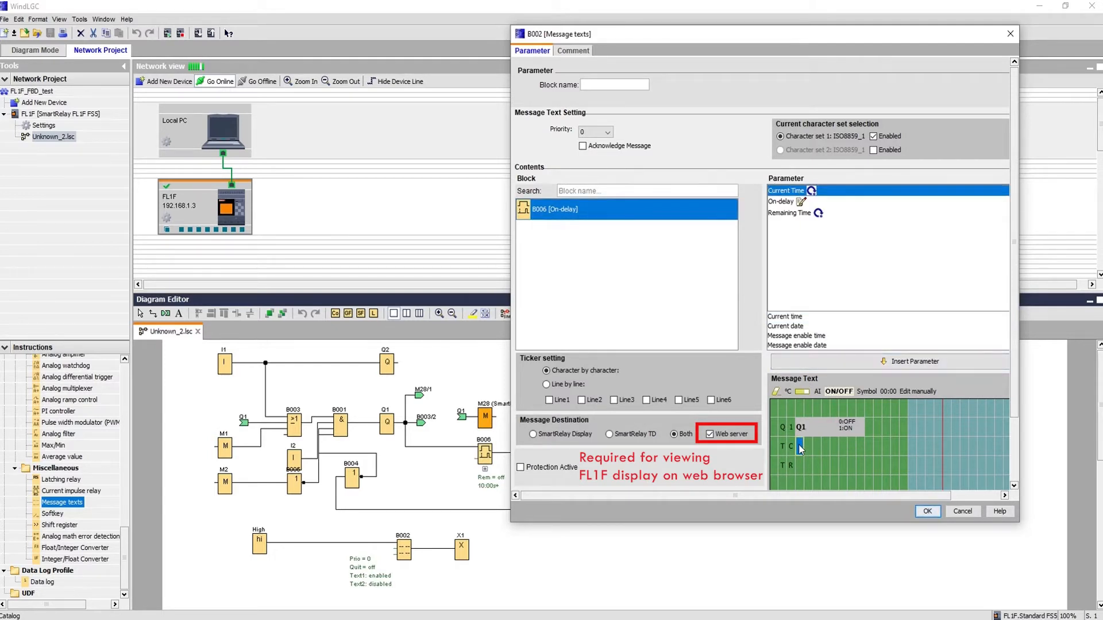
pyautogui.doubleClick(780, 194)
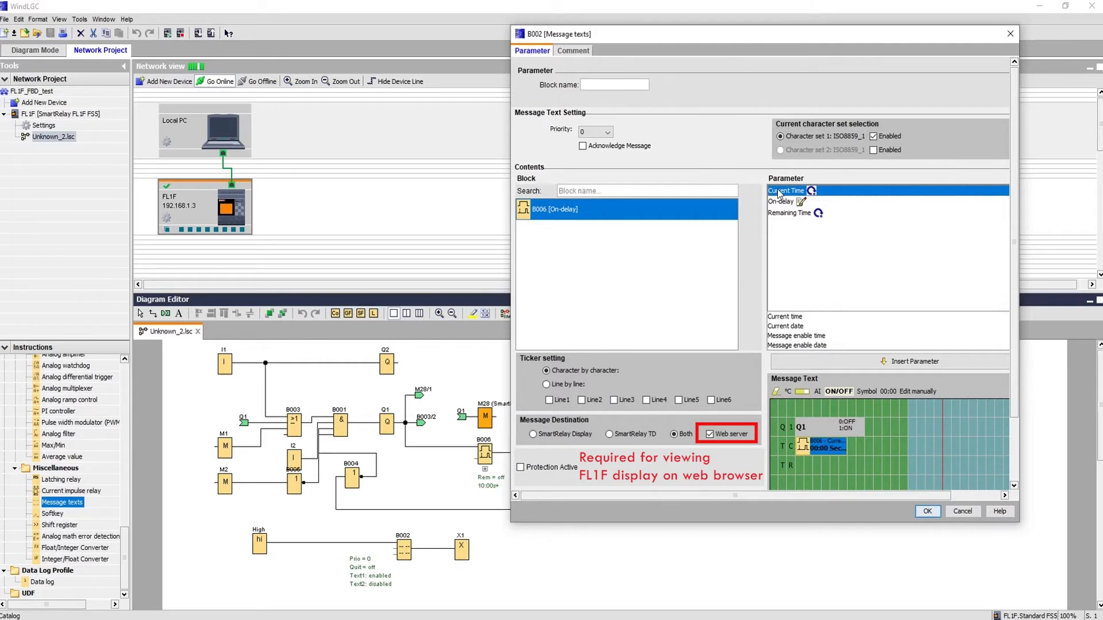
pyautogui.click(797, 473)
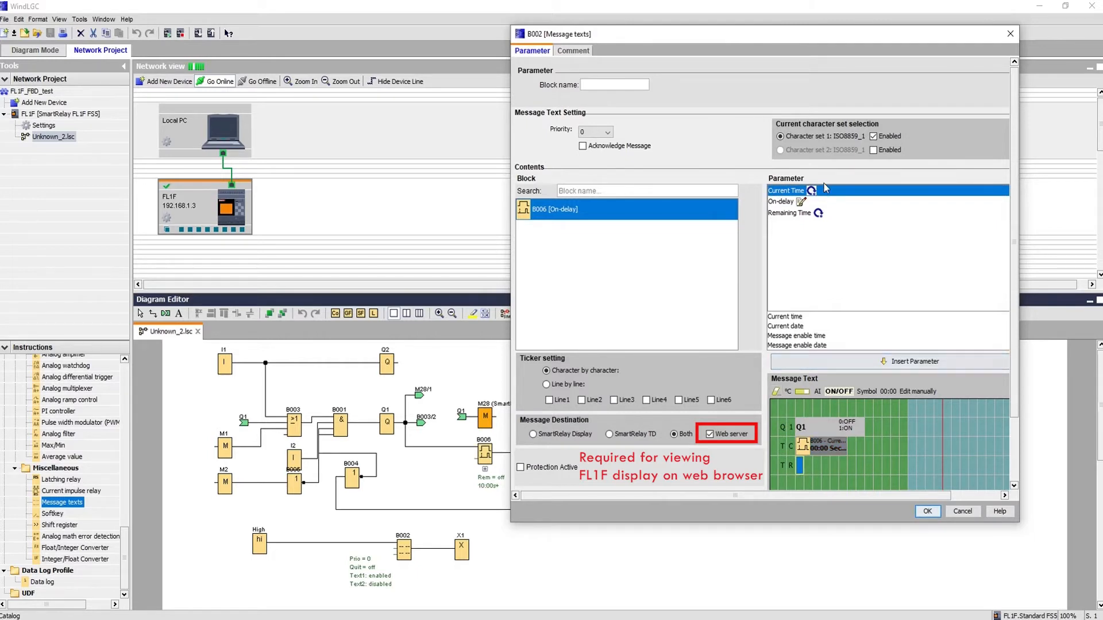
pyautogui.doubleClick(775, 213)
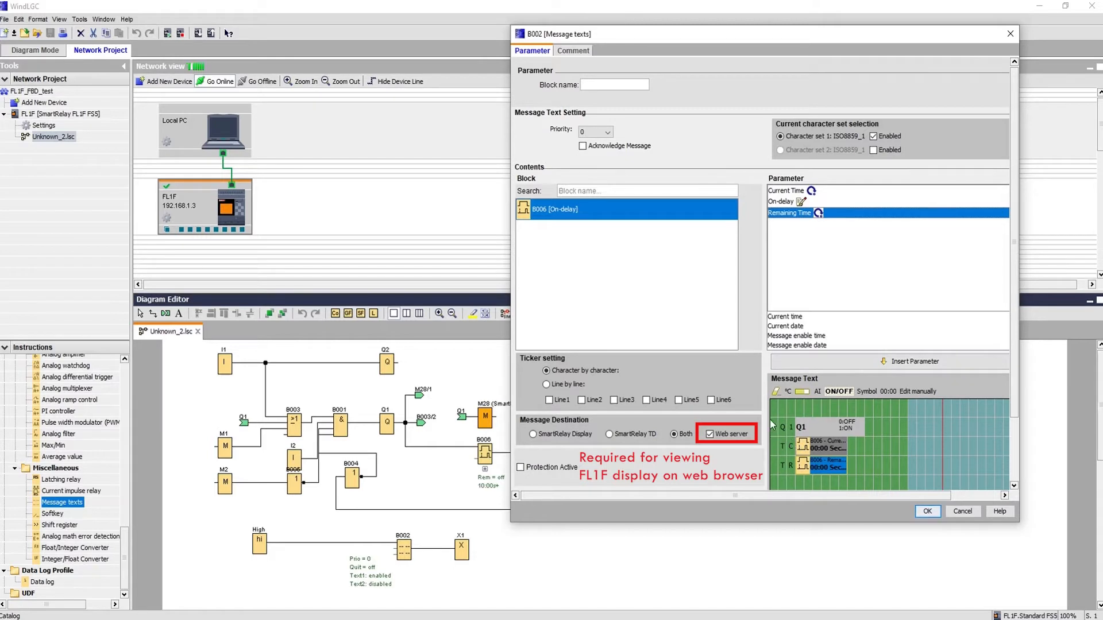
pyautogui.click(928, 512)
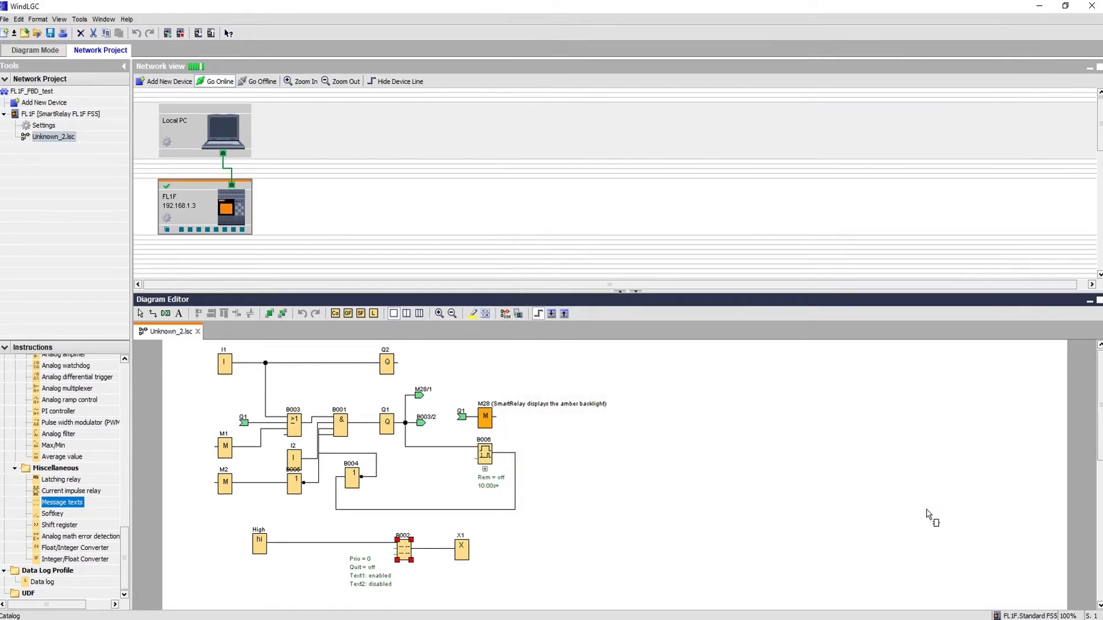
pyautogui.click(506, 314)
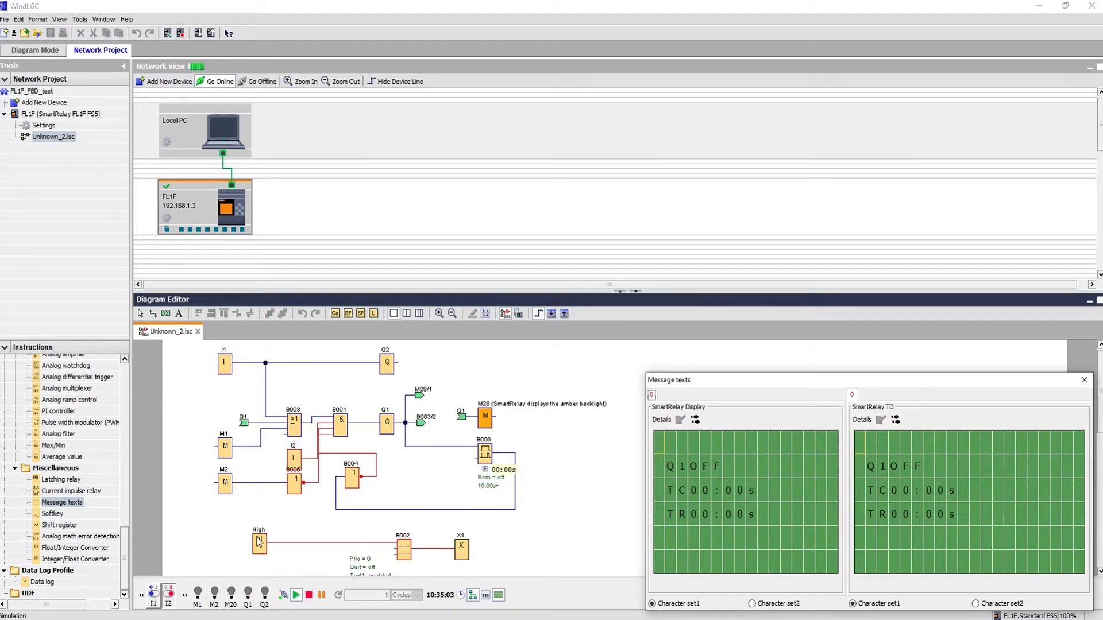
pyautogui.click(154, 594)
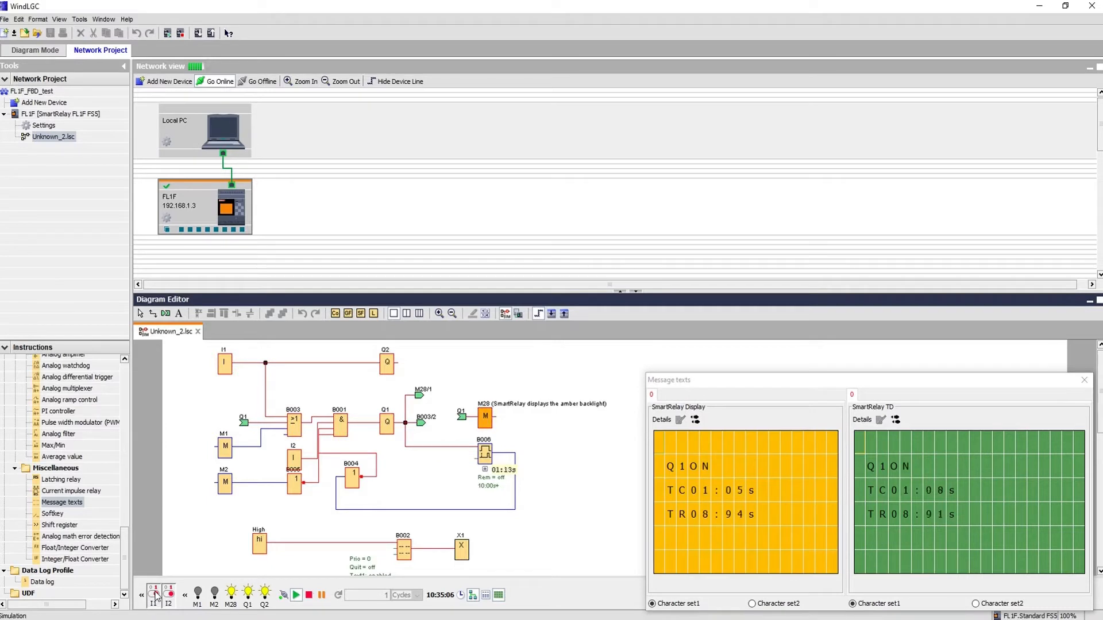
pyautogui.click(154, 597)
pyautogui.click(167, 600)
pyautogui.click(171, 592)
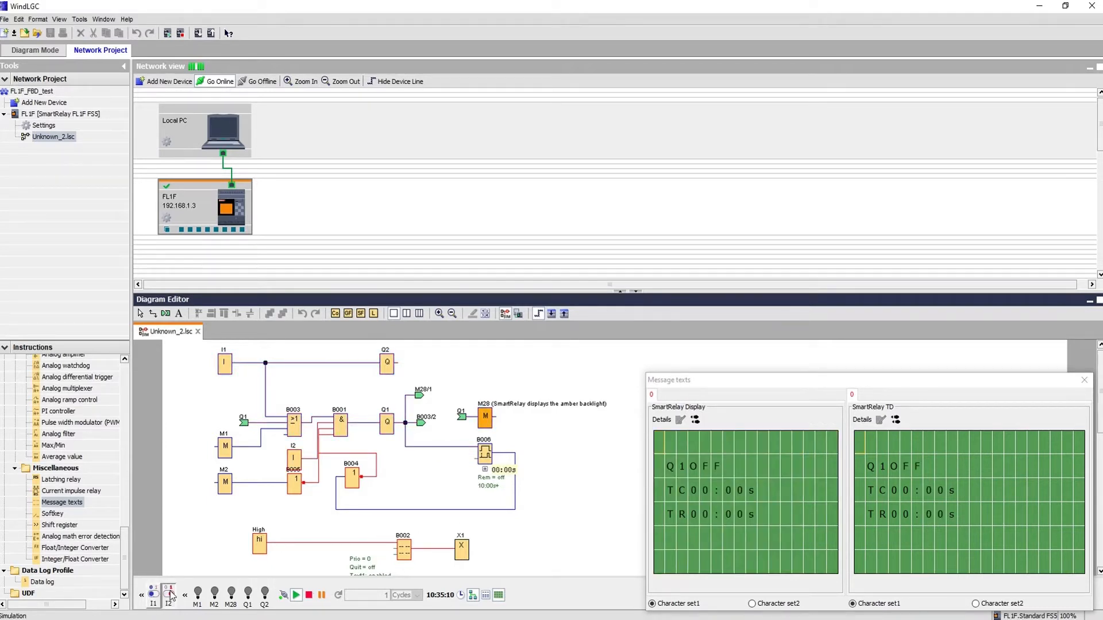
pyautogui.click(1018, 384)
pyautogui.moveTo(1018, 384); pyautogui.dragTo(1007, 335)
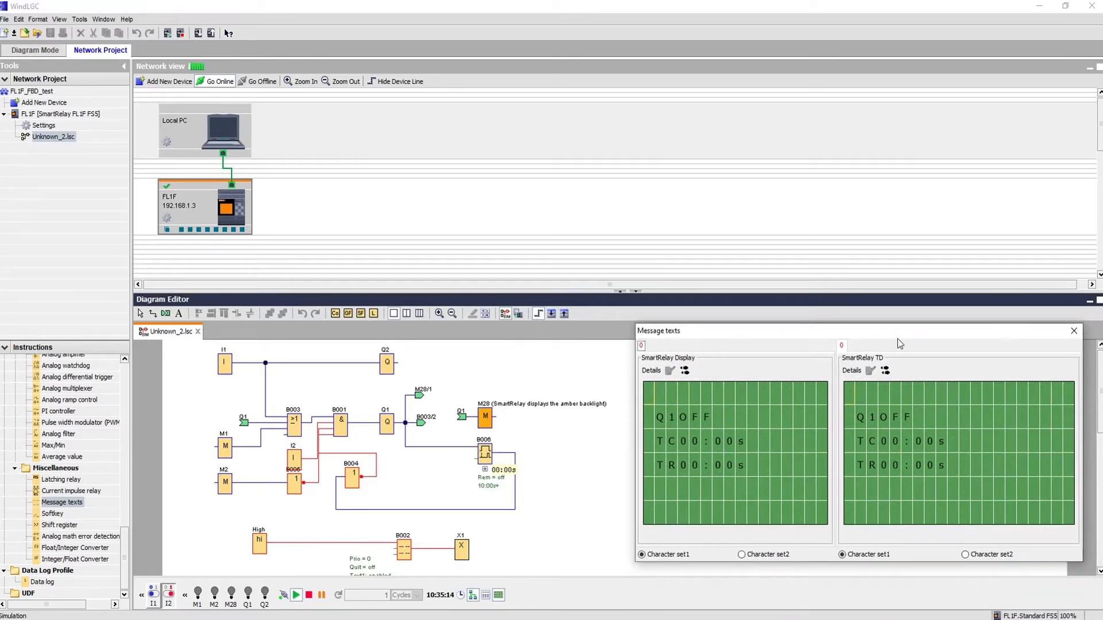
pyautogui.click(508, 316)
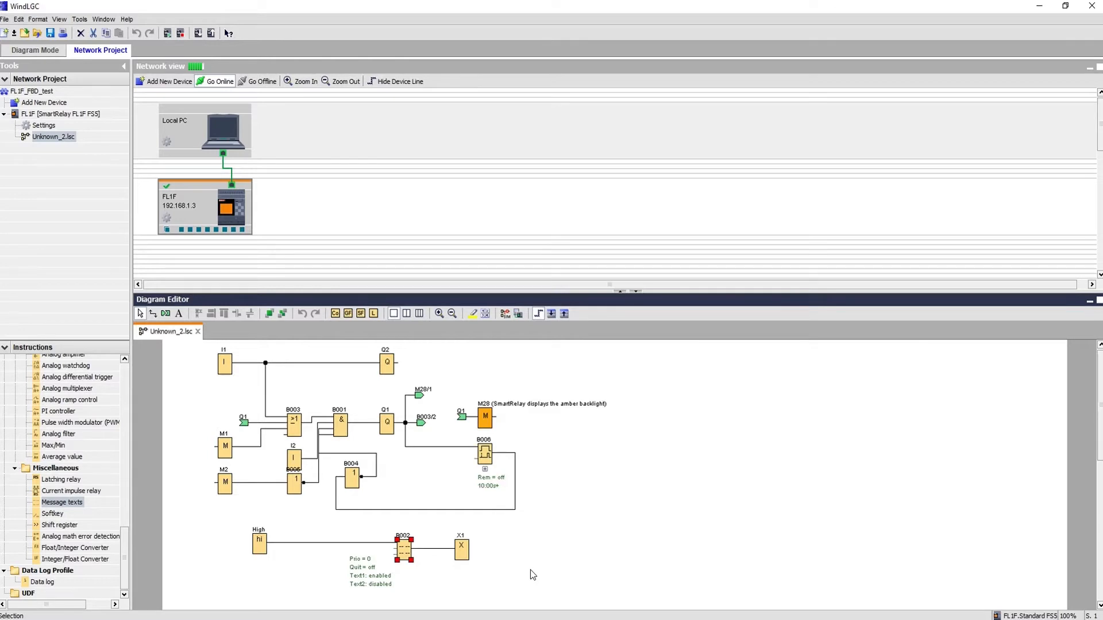
# Search Windows for 'fwe' and launch the FWE application.
pyautogui.click(135, 619)
pyautogui.write('f')
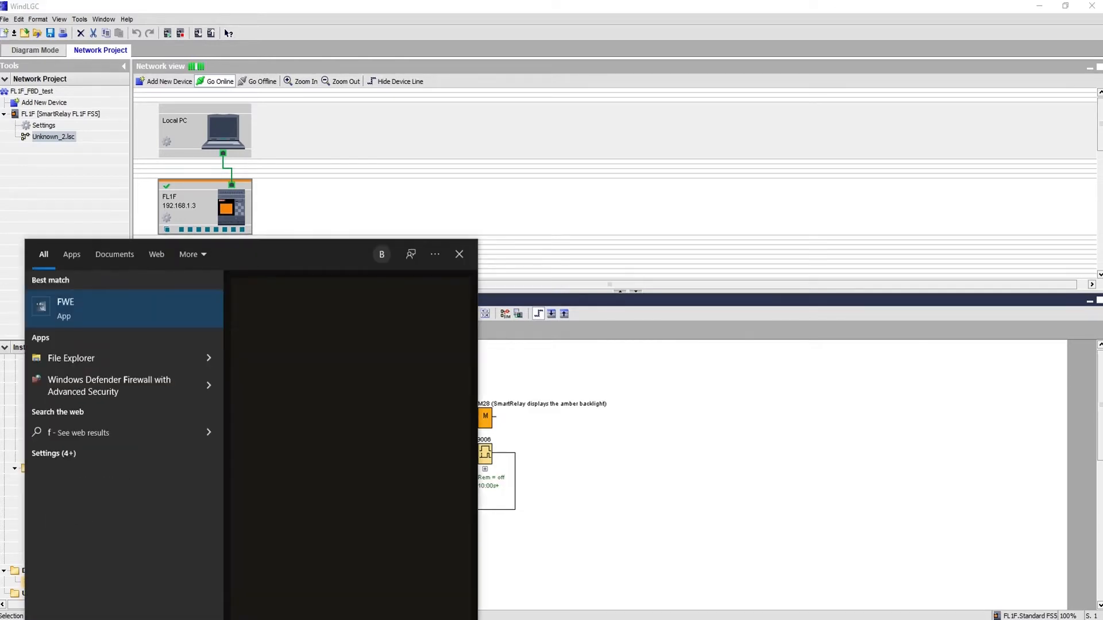
pyautogui.write('we')
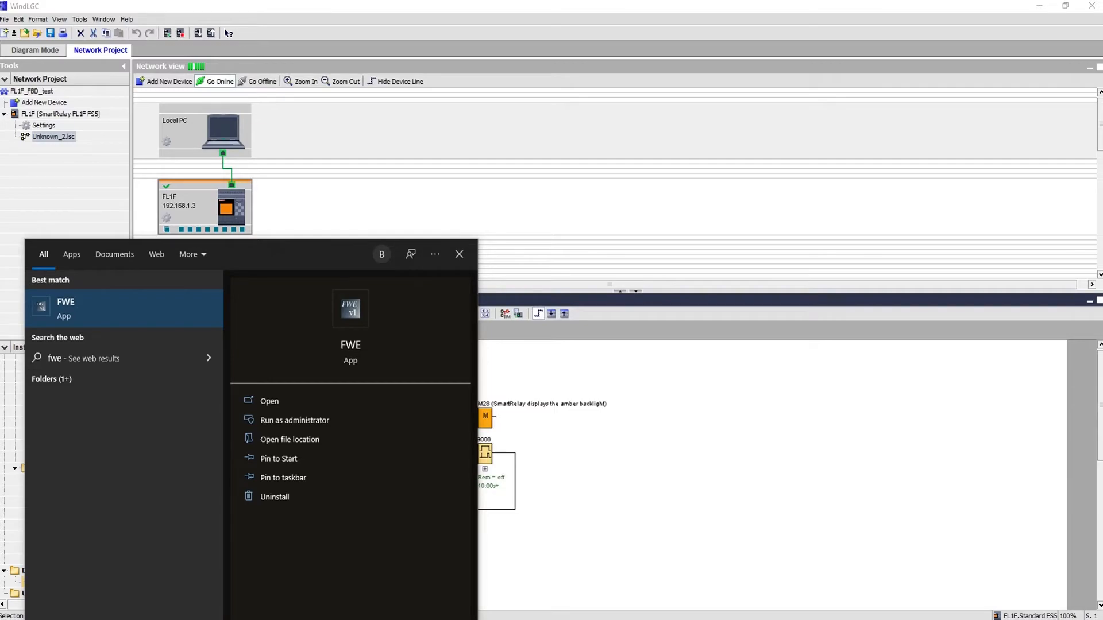
pyautogui.press('Return')
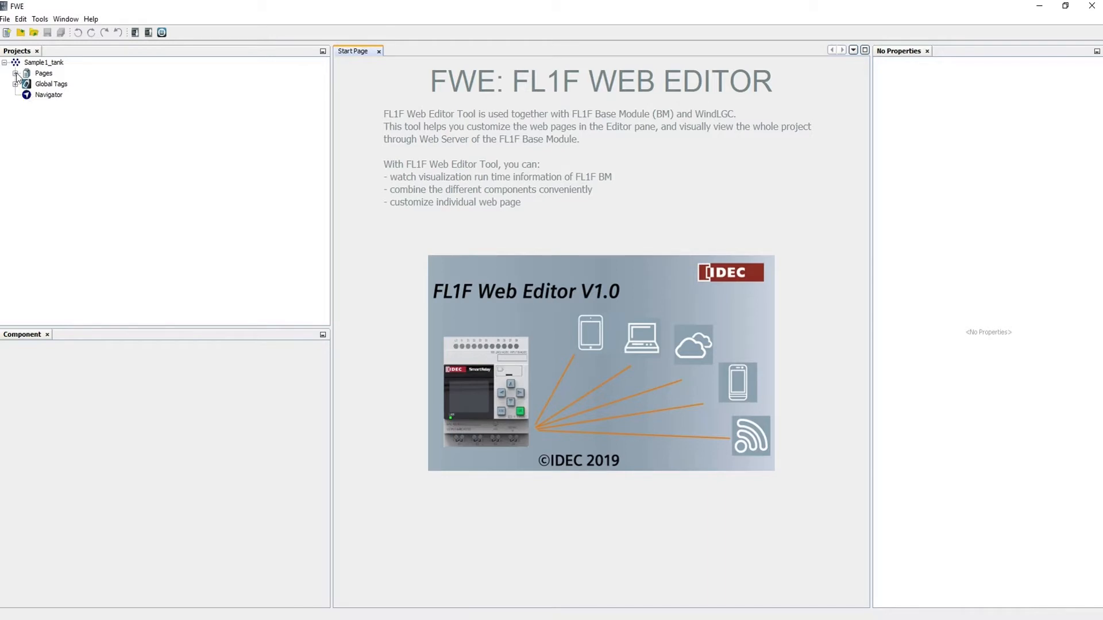
# Inspect the Pages, Global Tags and Navigator properties of the current project.
pyautogui.click(43, 74)
pyautogui.click(47, 85)
pyautogui.click(48, 96)
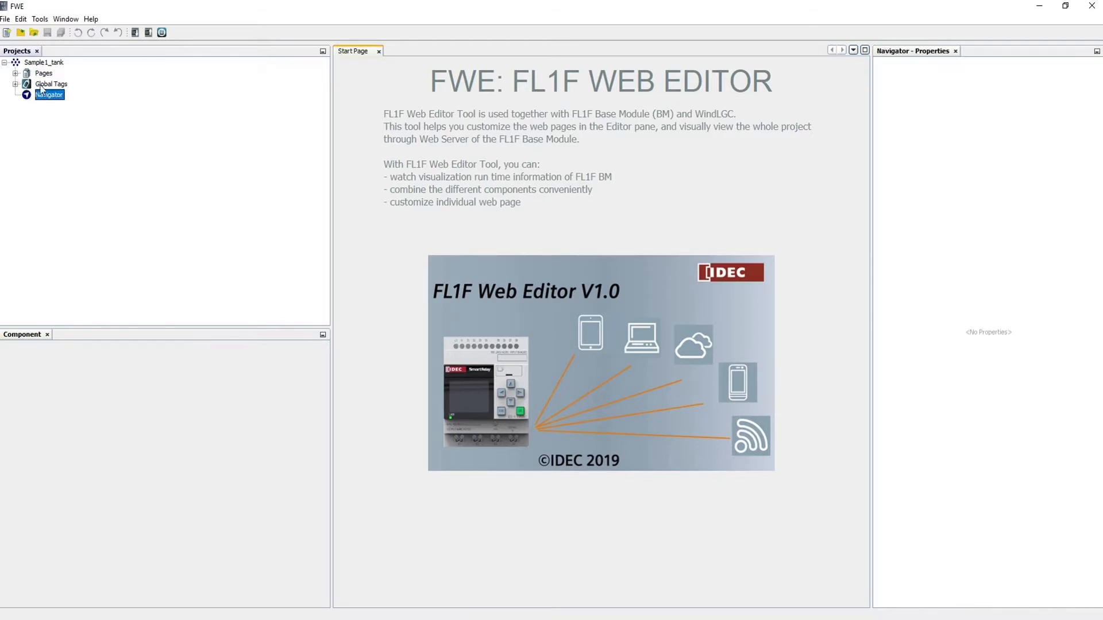
pyautogui.click(41, 74)
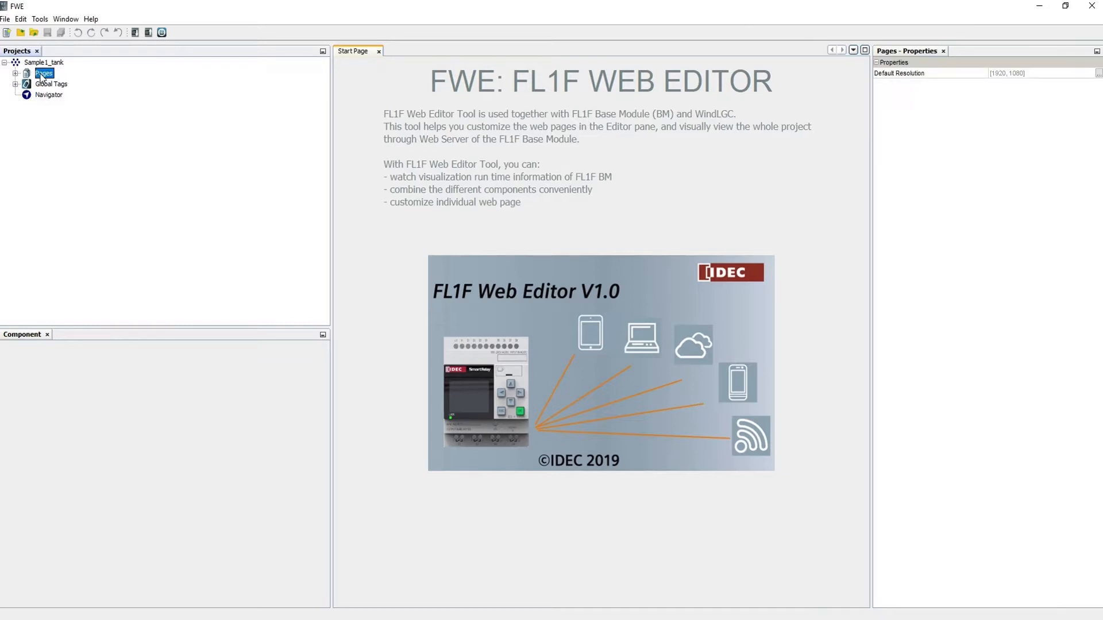
# Start a new project and set its location to a new 'Web Tutorial' folder.
pyautogui.click(5, 20)
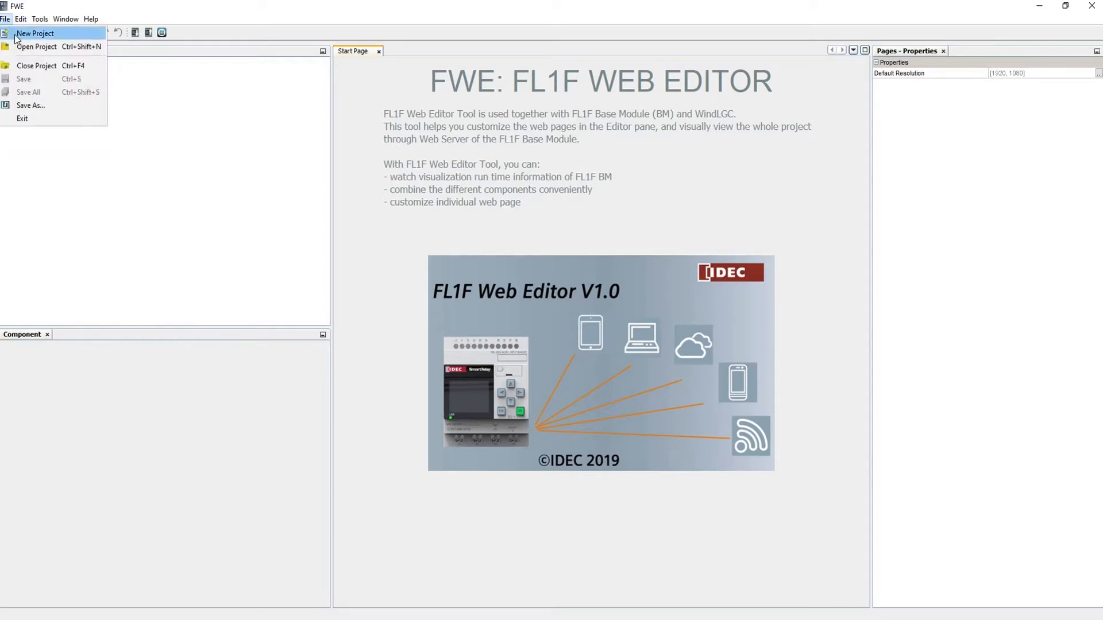
pyautogui.click(17, 35)
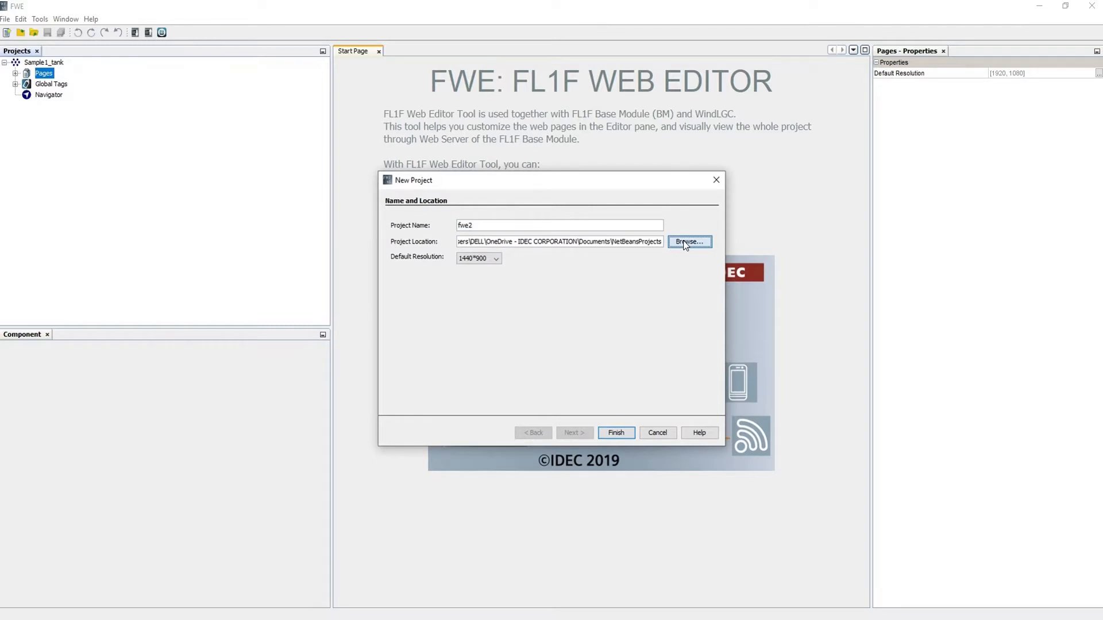
pyautogui.click(683, 242)
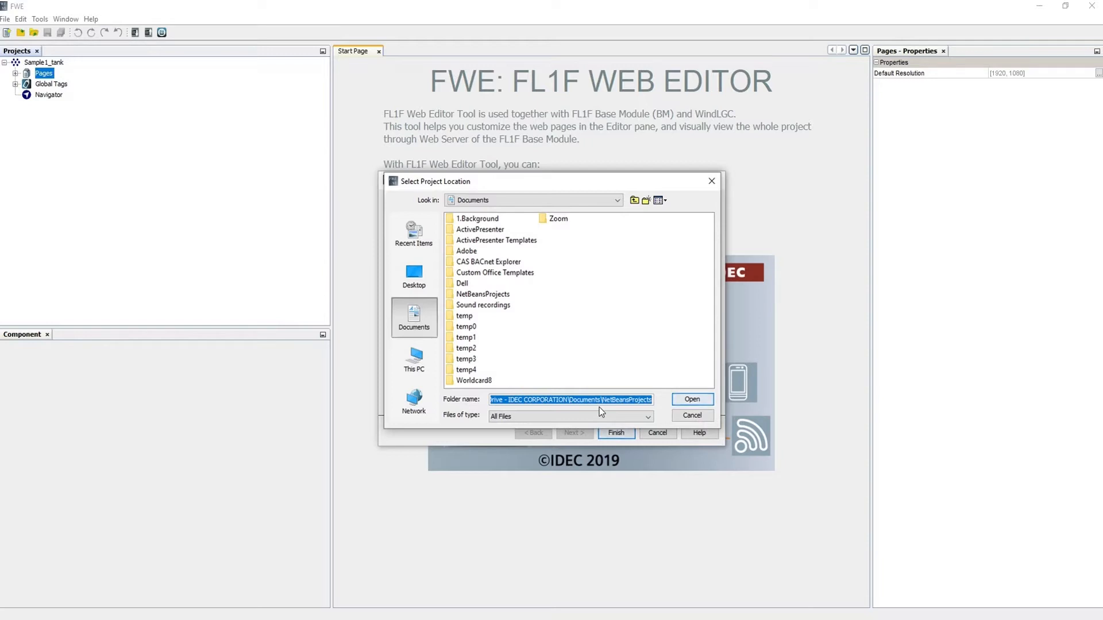
pyautogui.click(646, 200)
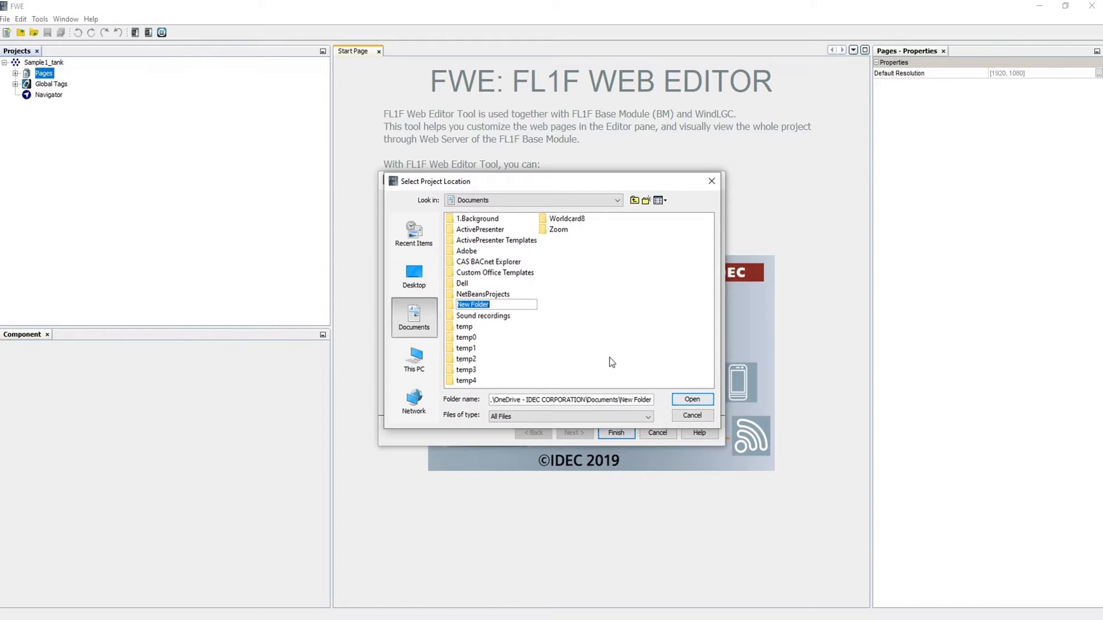
pyautogui.write('w')
pyautogui.press('BackSpace')
pyautogui.write('Web Tur')
pyautogui.press('BackSpace')
pyautogui.write('torial')
pyautogui.click(692, 399)
# Keep 1440*900 as the default resolution and create project fwe2.
pyautogui.click(616, 432)
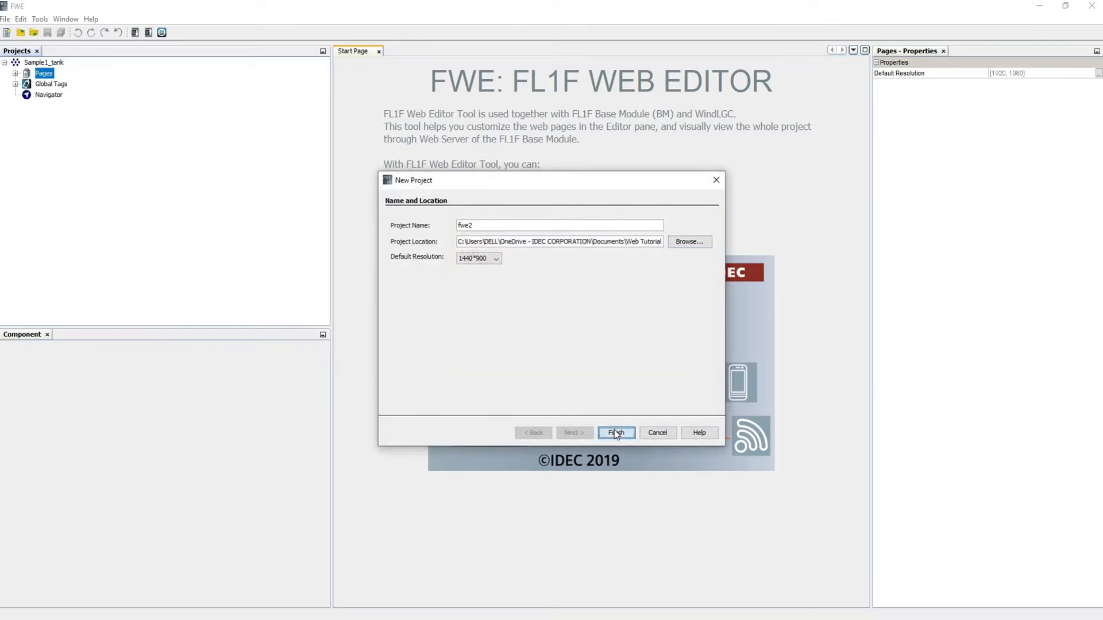
pyautogui.click(492, 261)
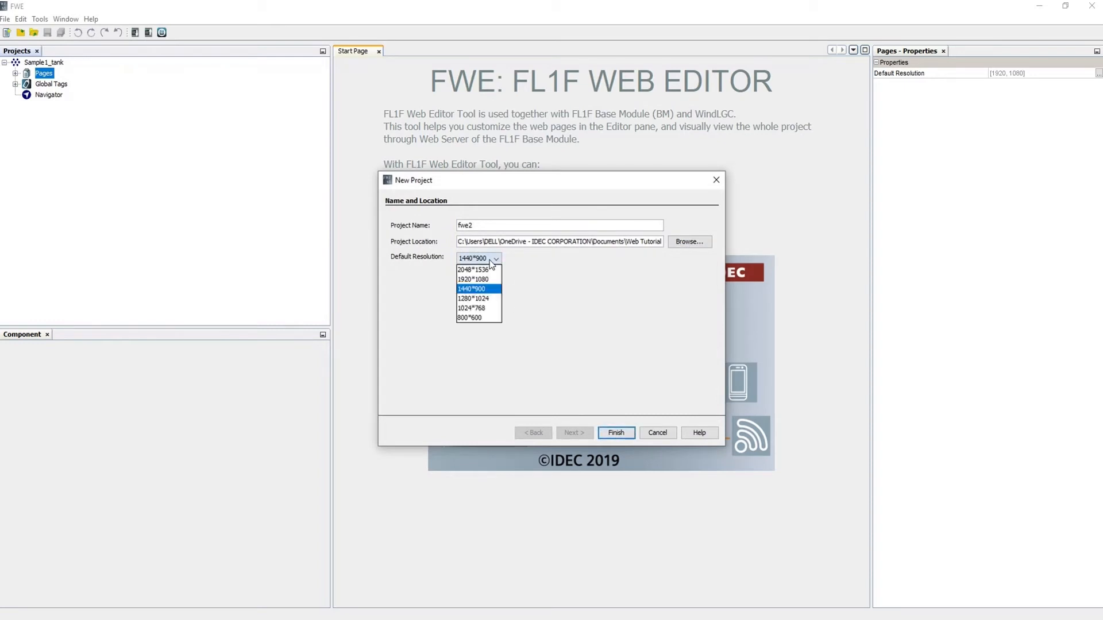
pyautogui.click(492, 263)
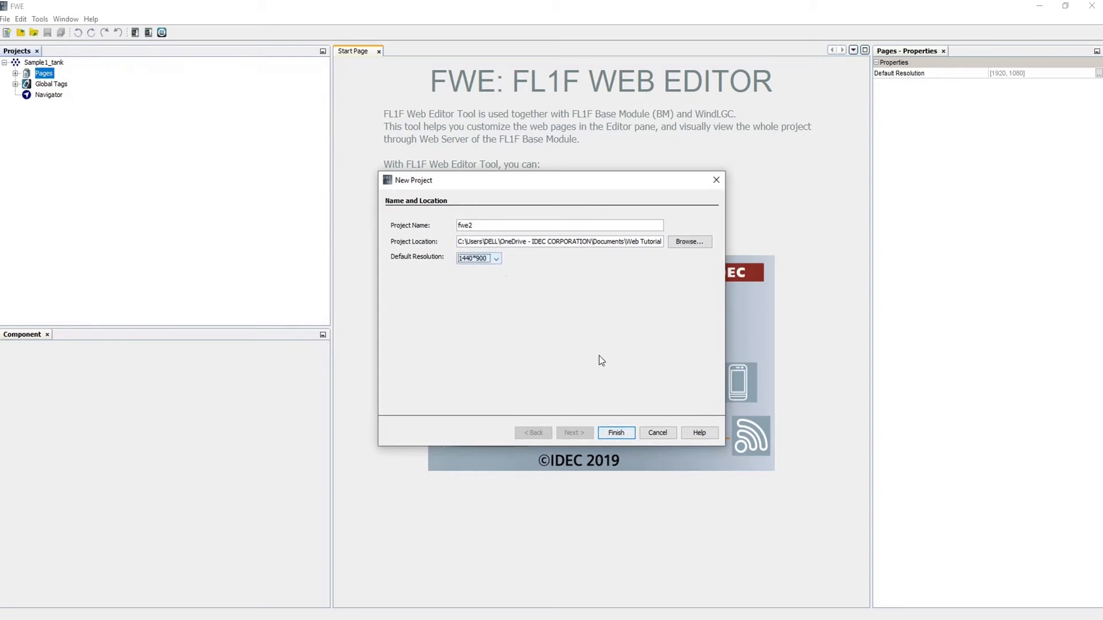
pyautogui.click(619, 429)
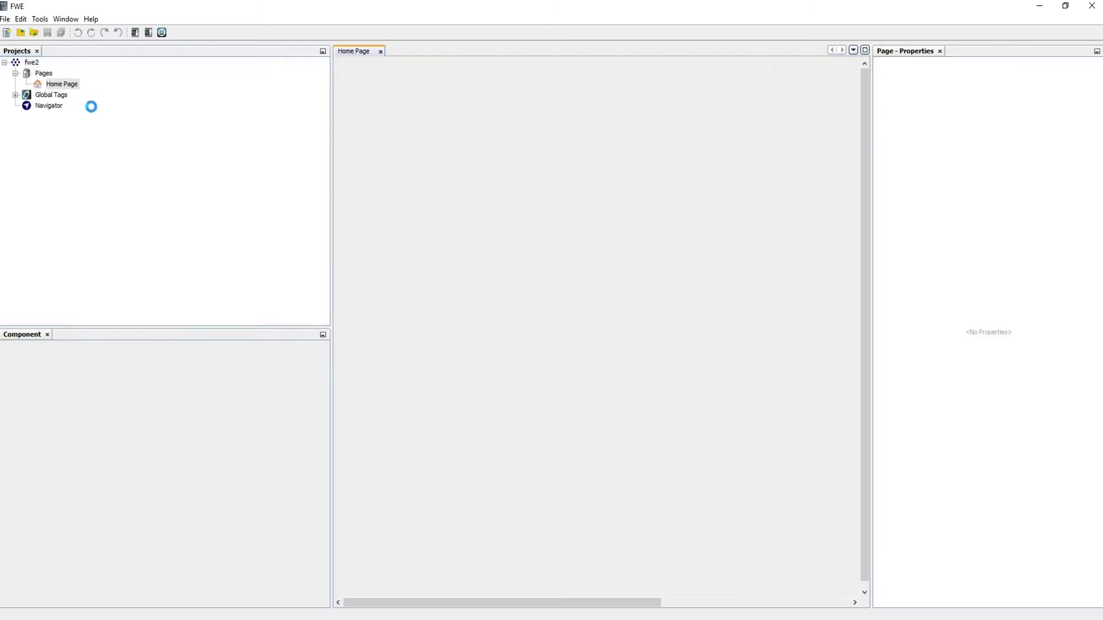
# Add a new page under Pages, rename it IO_Main, then reopen the Home Page.
pyautogui.doubleClick(68, 84)
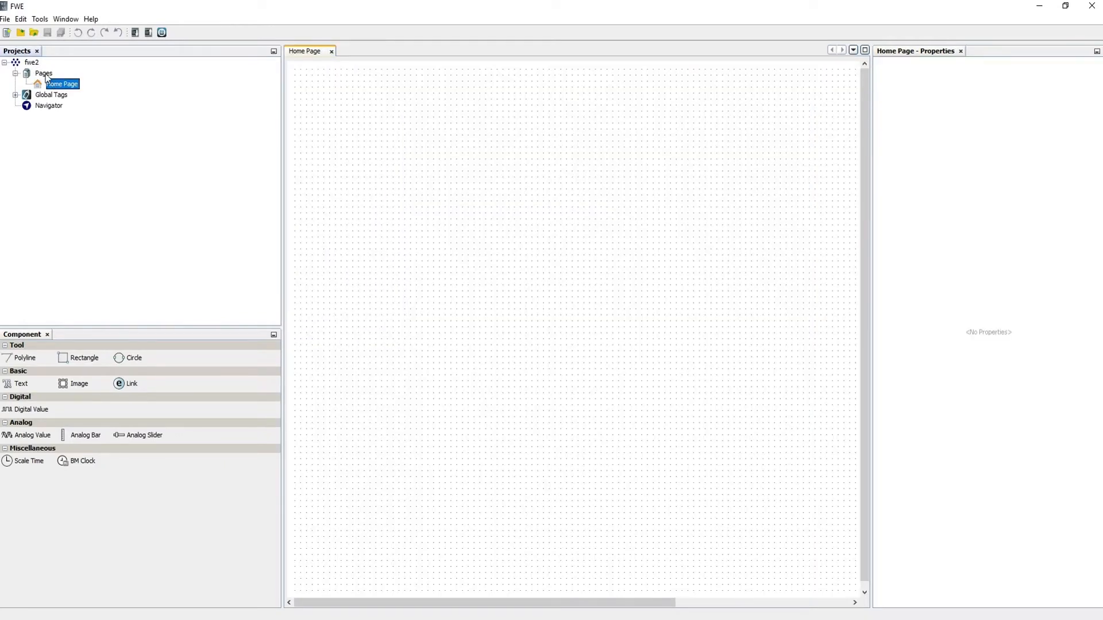
pyautogui.rightClick(46, 74)
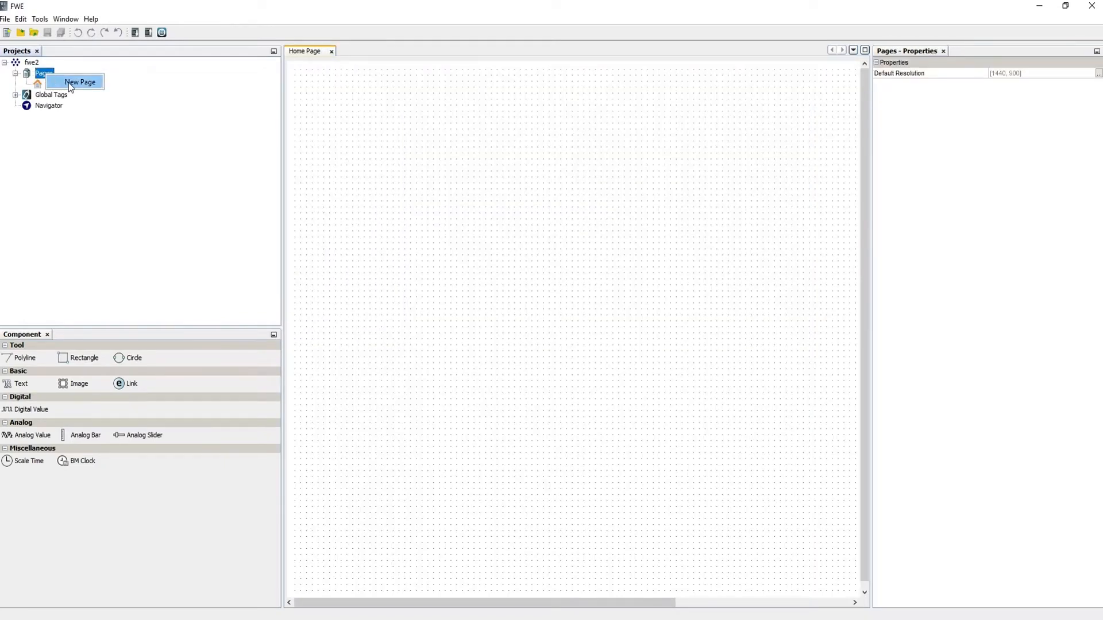
pyautogui.click(69, 83)
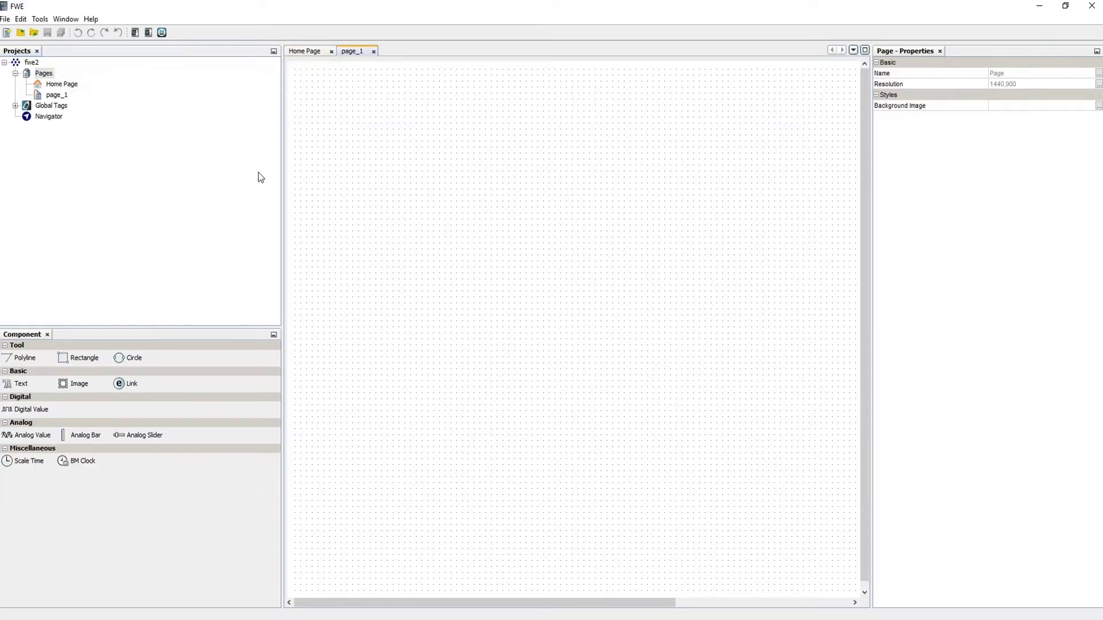
pyautogui.click(58, 95)
pyautogui.rightClick(57, 94)
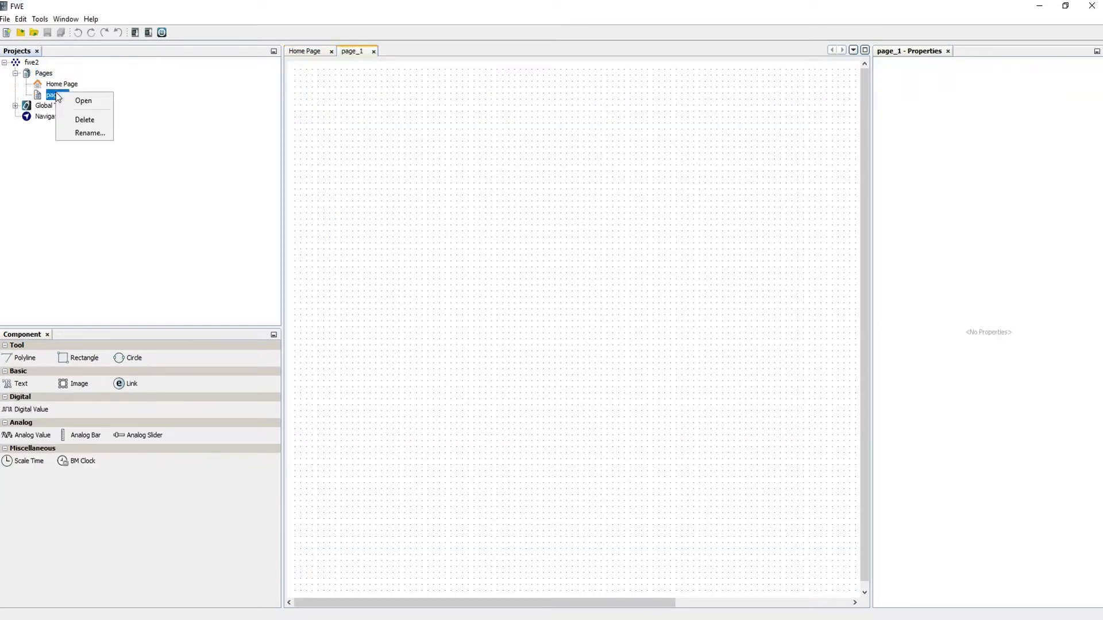
pyautogui.click(87, 133)
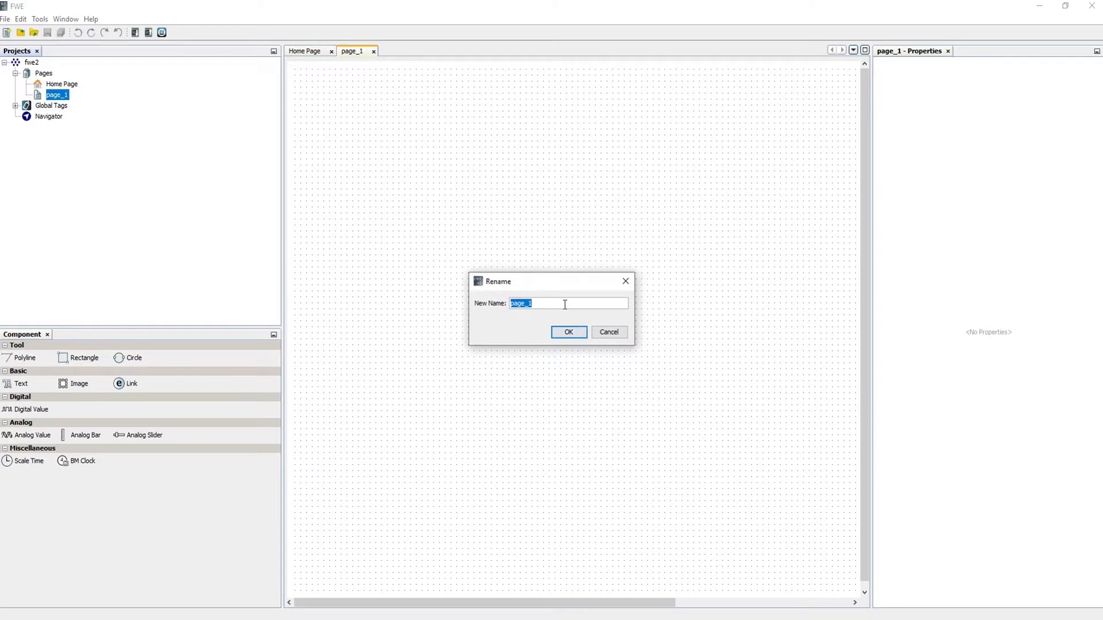
pyautogui.write('IO_Main')
pyautogui.click(554, 331)
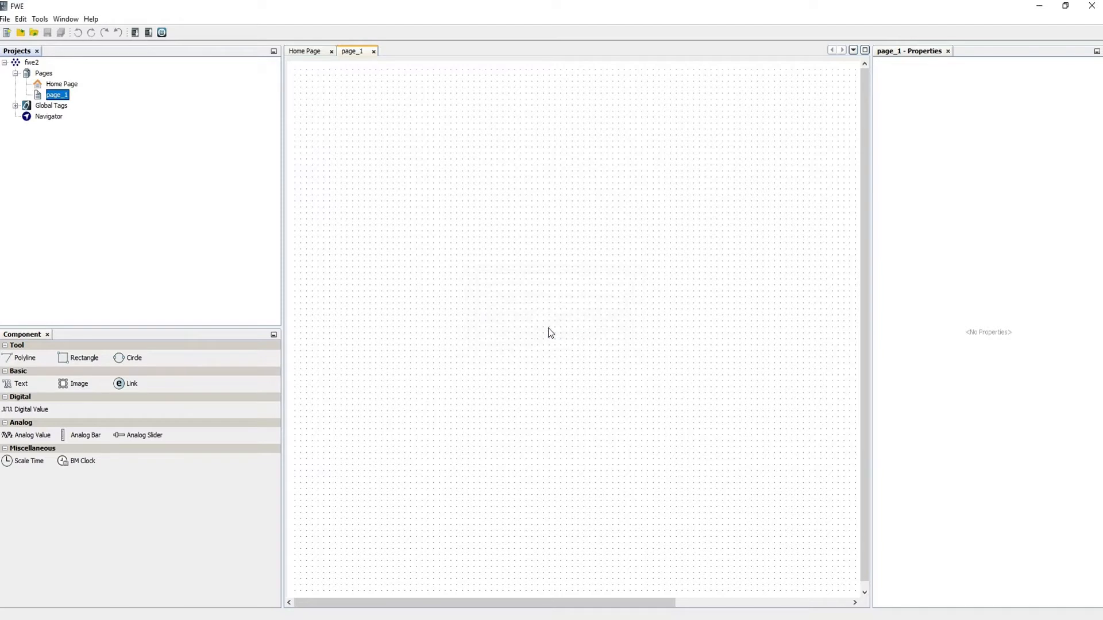
pyautogui.click(50, 85)
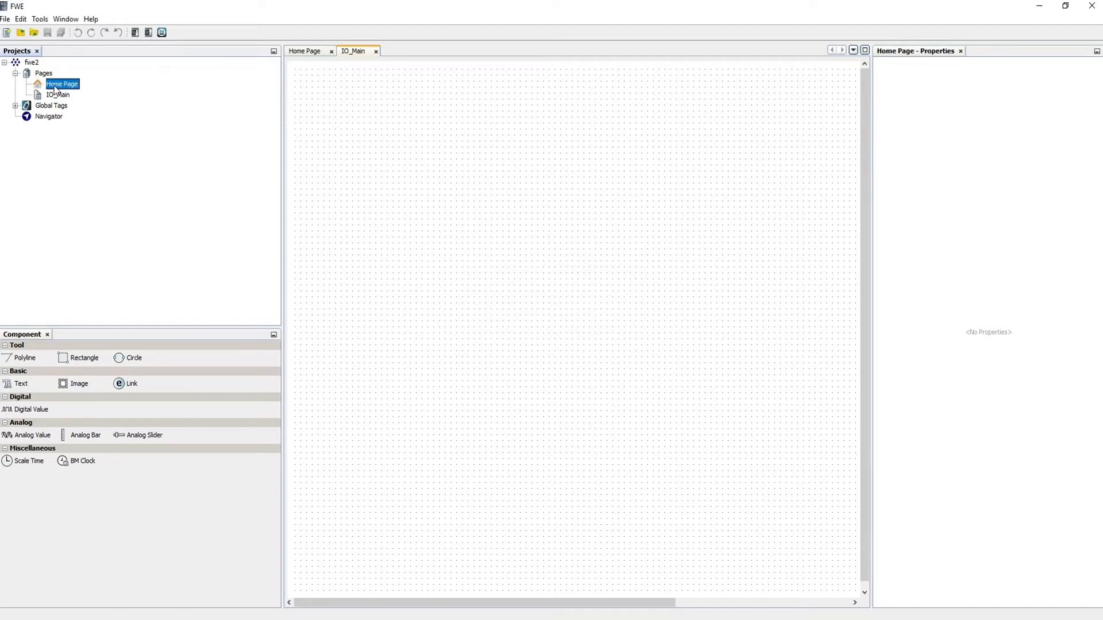
pyautogui.doubleClick(54, 87)
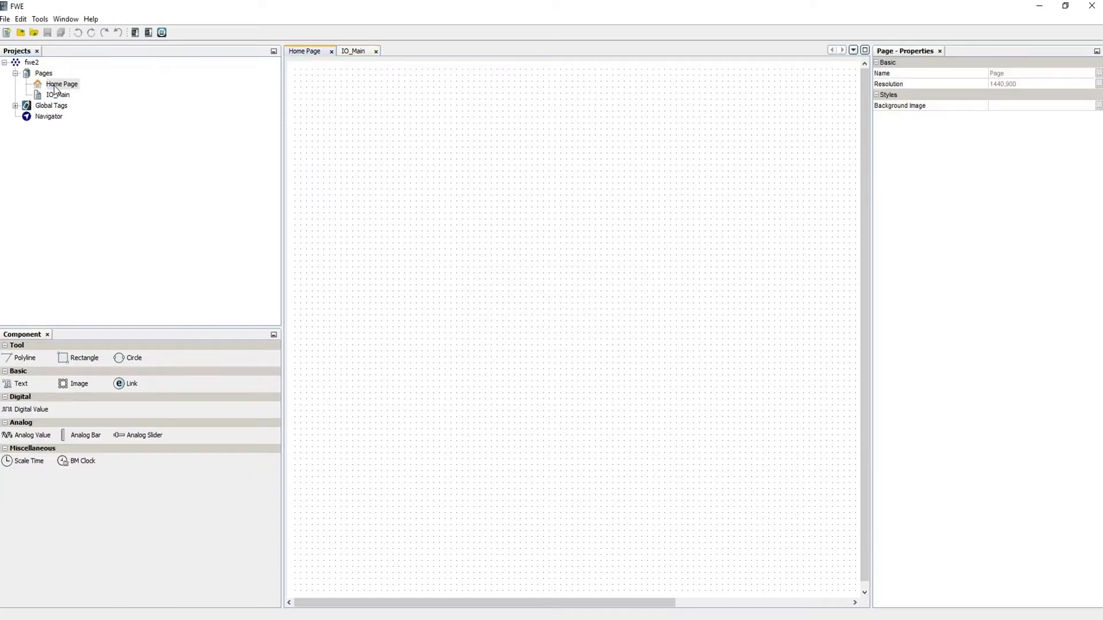
# In the Navigator, link the first menu item to Home Page and shorten its label to Home.
pyautogui.doubleClick(49, 117)
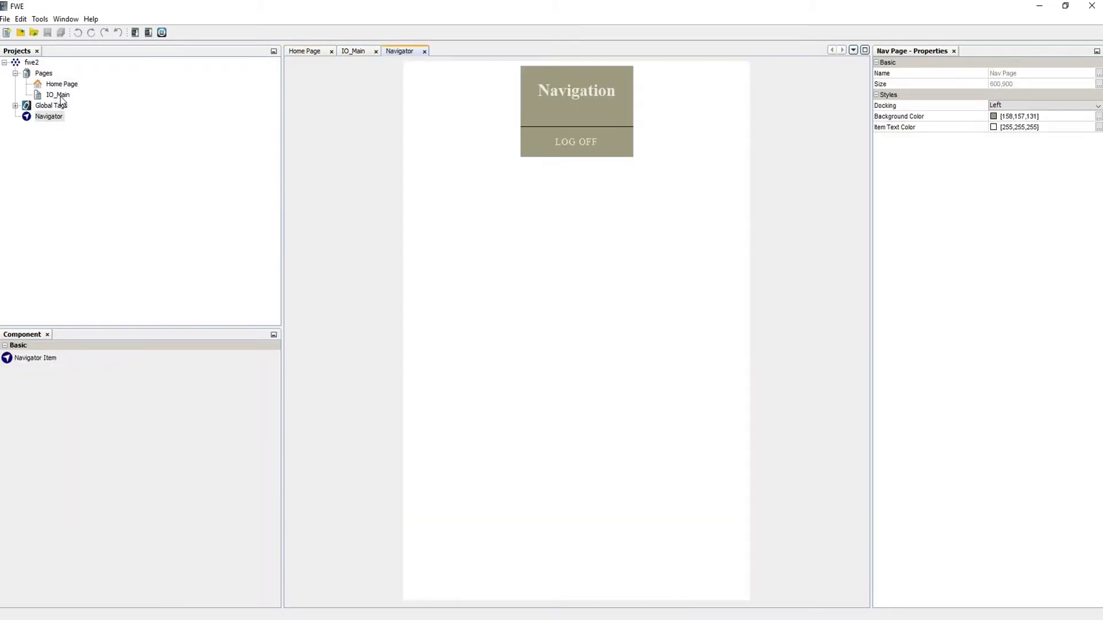
pyautogui.click(34, 358)
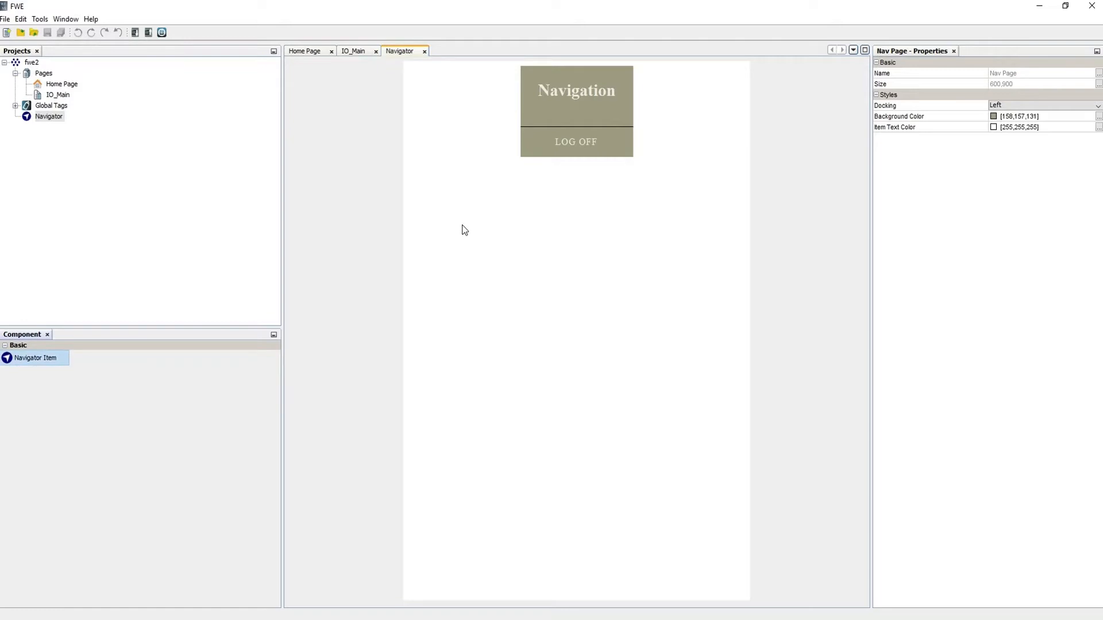
pyautogui.click(594, 146)
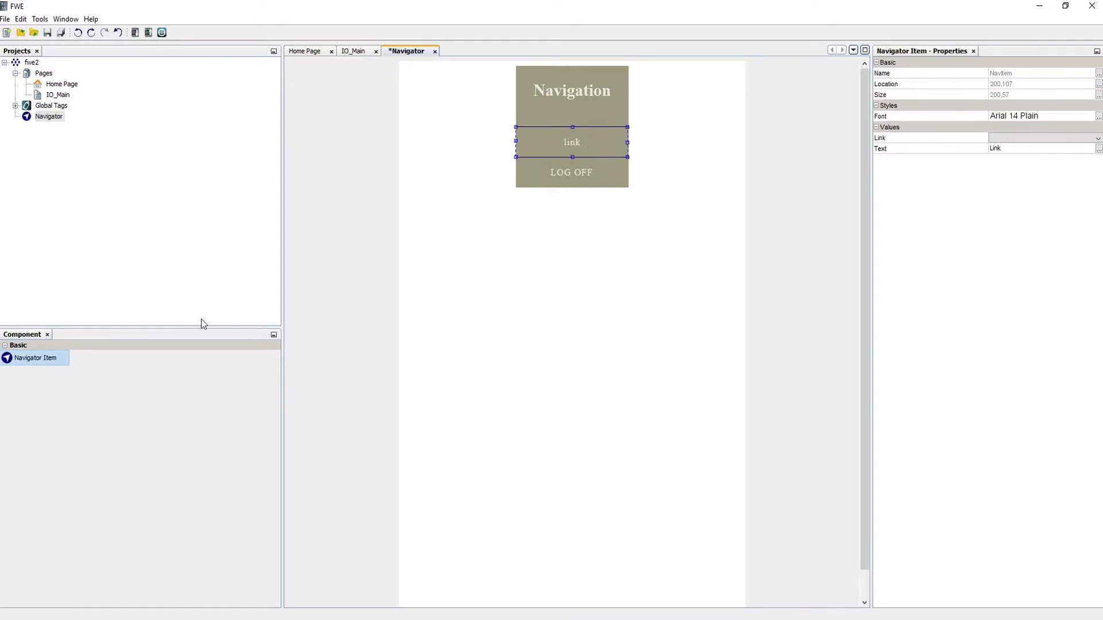
pyautogui.click(1096, 139)
pyautogui.click(1050, 150)
pyautogui.click(1049, 151)
pyautogui.doubleClick(1049, 150)
pyautogui.press('BackSpace')
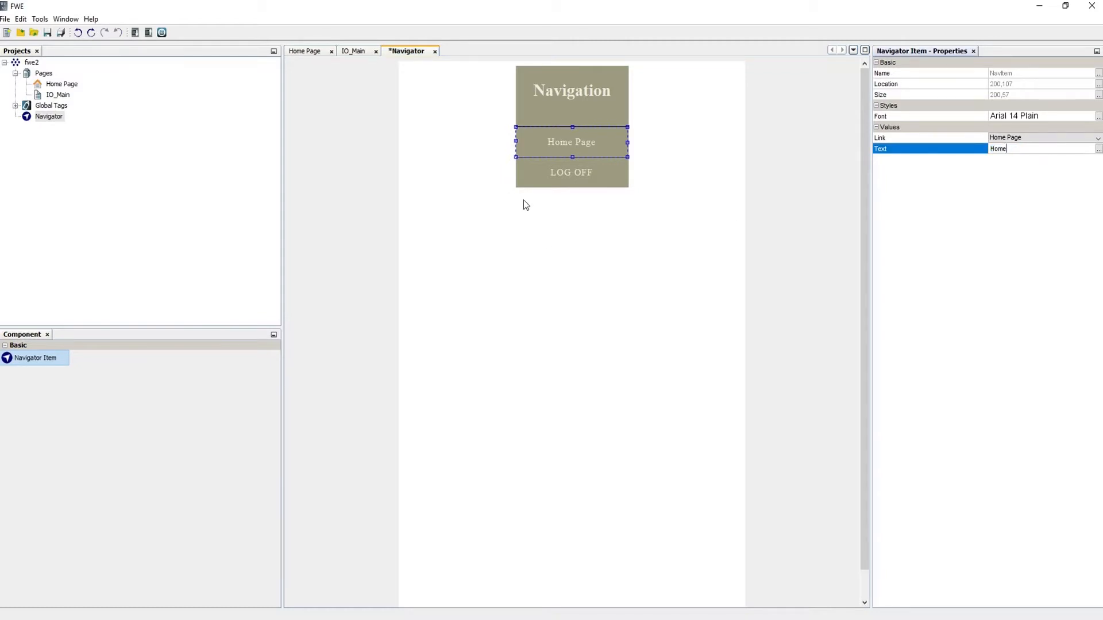
pyautogui.click(524, 202)
# Insert a menu item between Home and LOG OFF, linked to IO_Main and labelled IO_Status.
pyautogui.moveTo(26, 360); pyautogui.dragTo(536, 253)
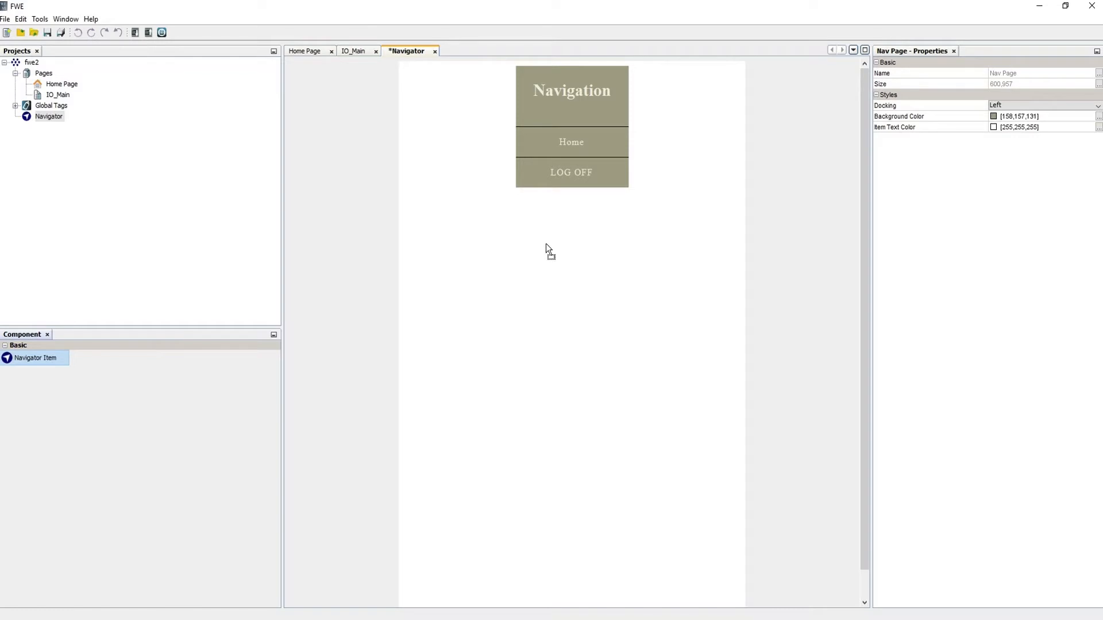
pyautogui.moveTo(566, 206); pyautogui.dragTo(566, 208)
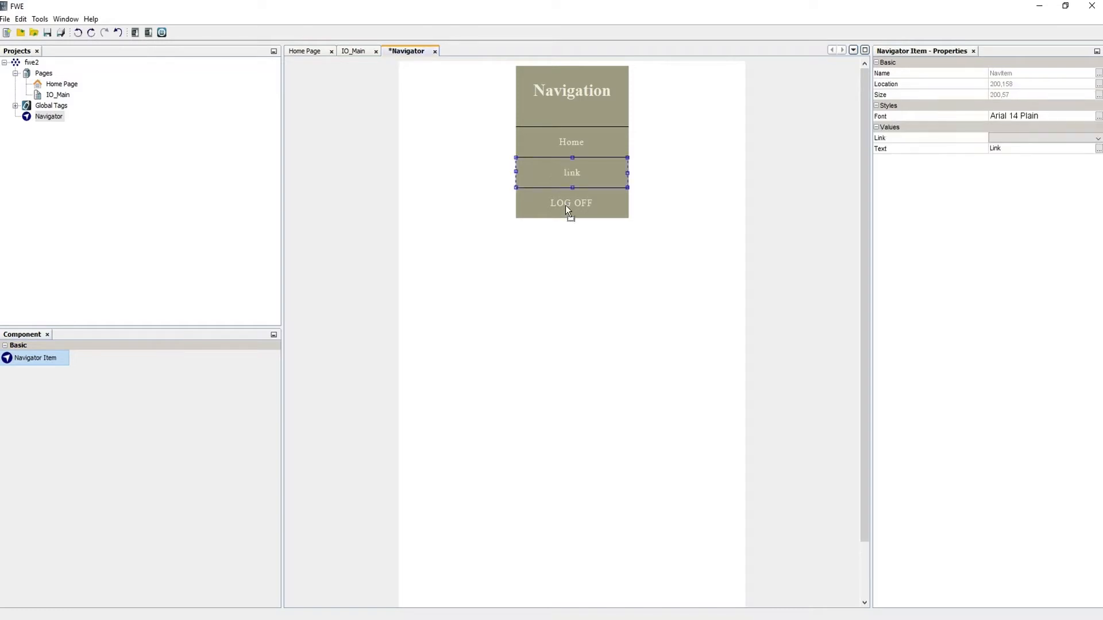
pyautogui.click(1097, 139)
pyautogui.click(1048, 159)
pyautogui.click(1021, 149)
pyautogui.write('IO_Status')
pyautogui.press('Return')
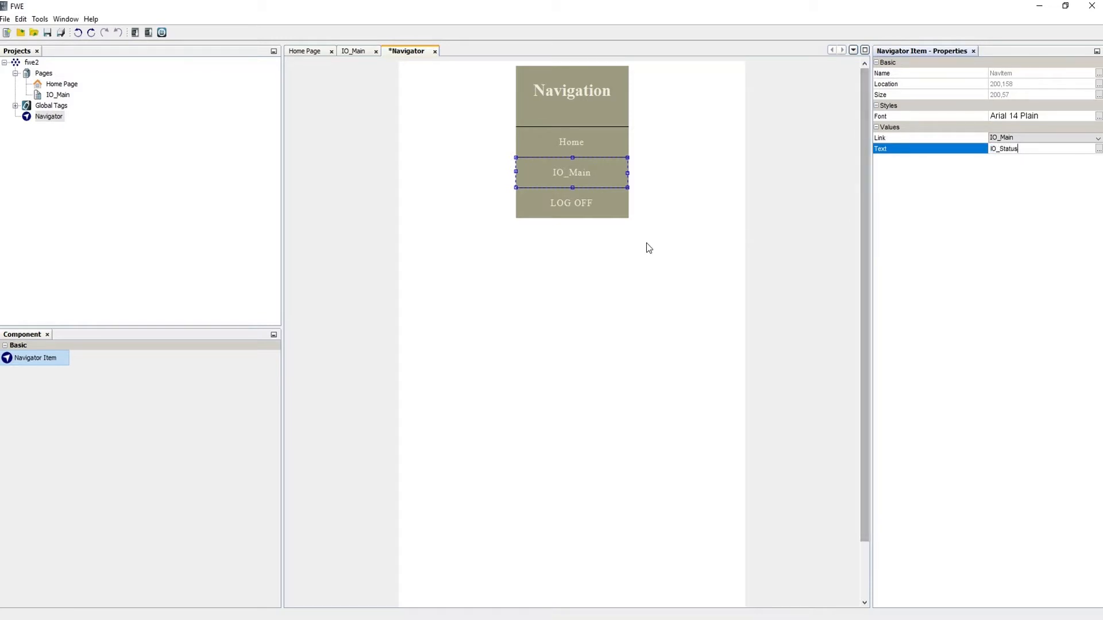
pyautogui.click(602, 154)
pyautogui.click(590, 177)
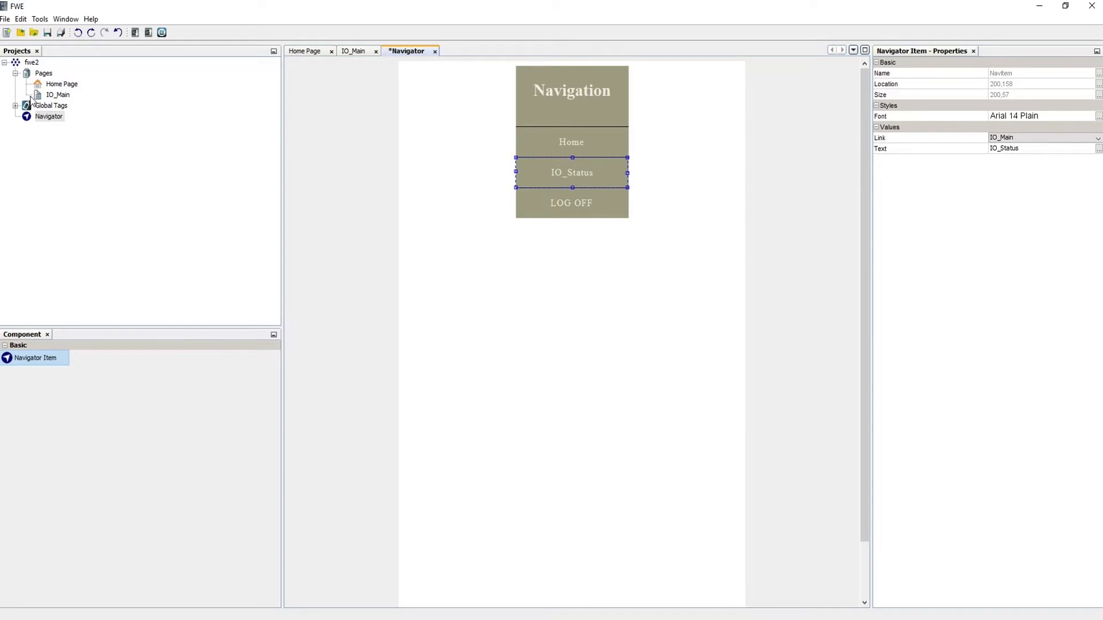
pyautogui.doubleClick(53, 84)
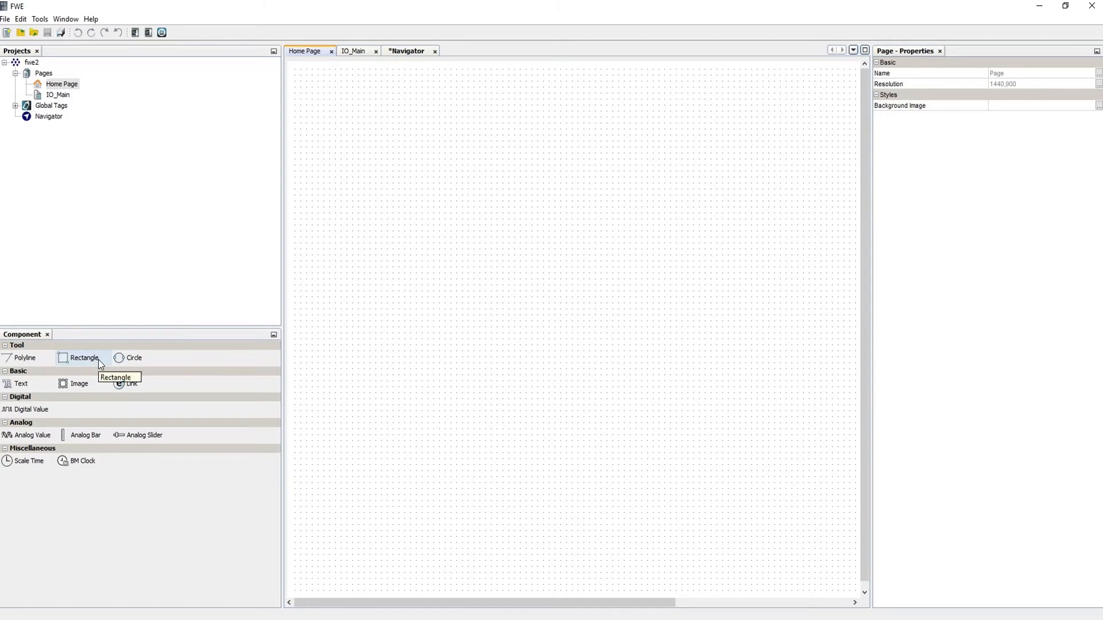
# Place a Digital Value display at the Home Page's top-left, bound to block type I, input I1.
pyautogui.click(26, 410)
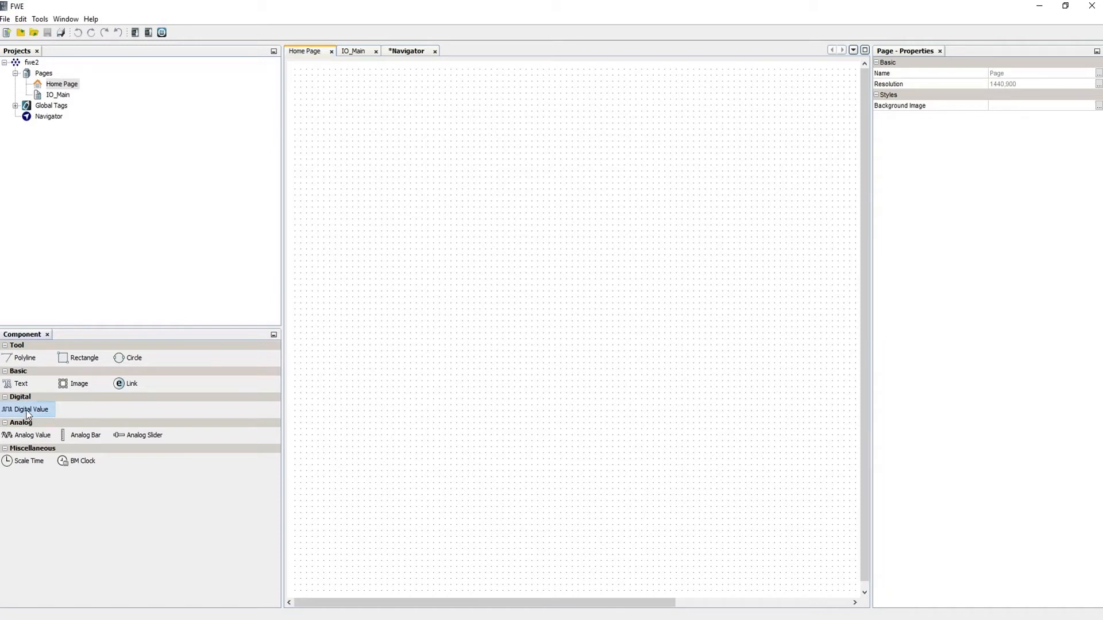
pyautogui.click(344, 200)
pyautogui.moveTo(368, 241); pyautogui.dragTo(378, 131)
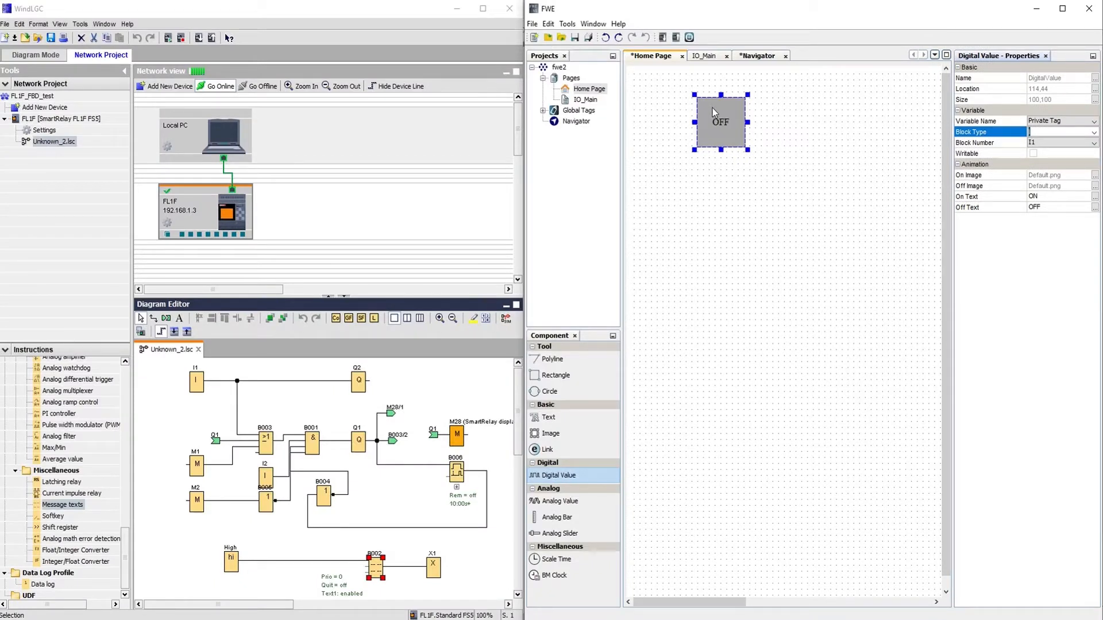
pyautogui.click(397, 290)
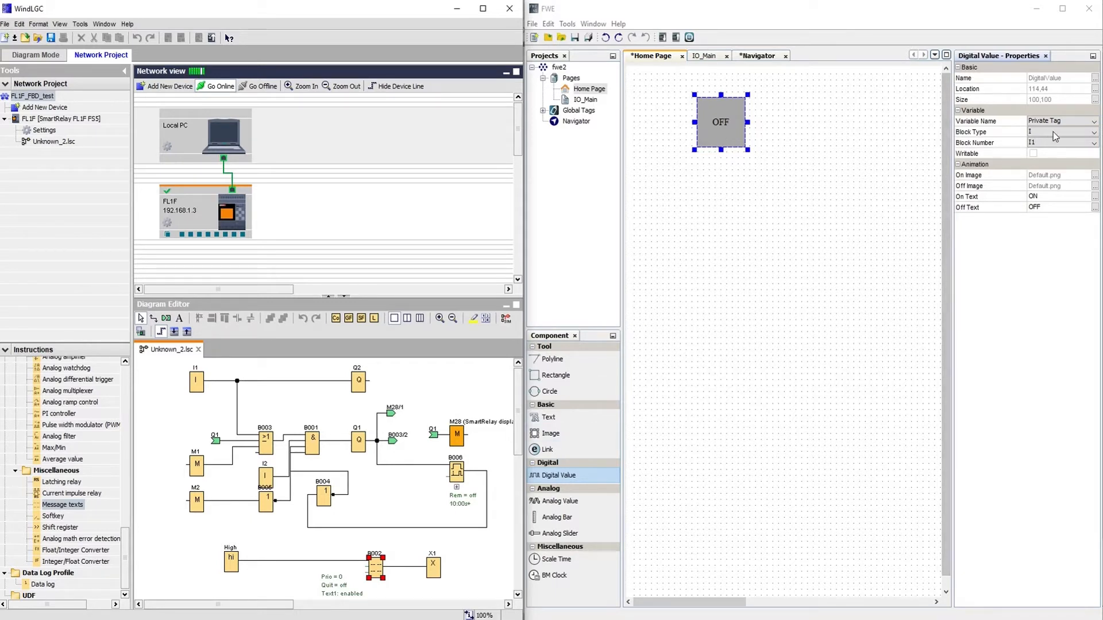
pyautogui.click(1090, 142)
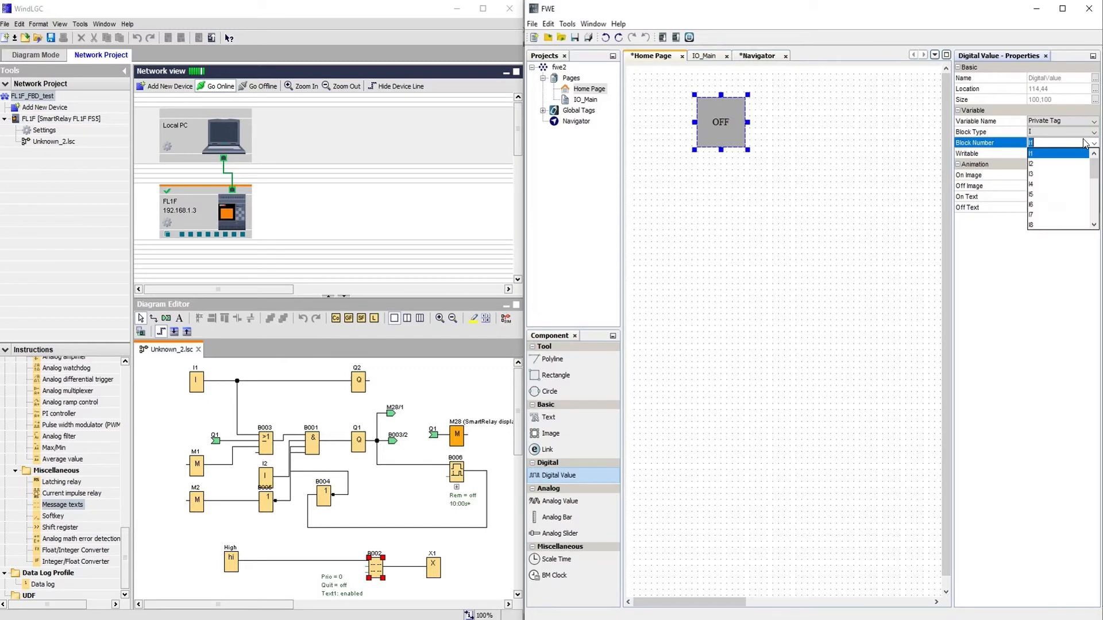
pyautogui.click(1060, 153)
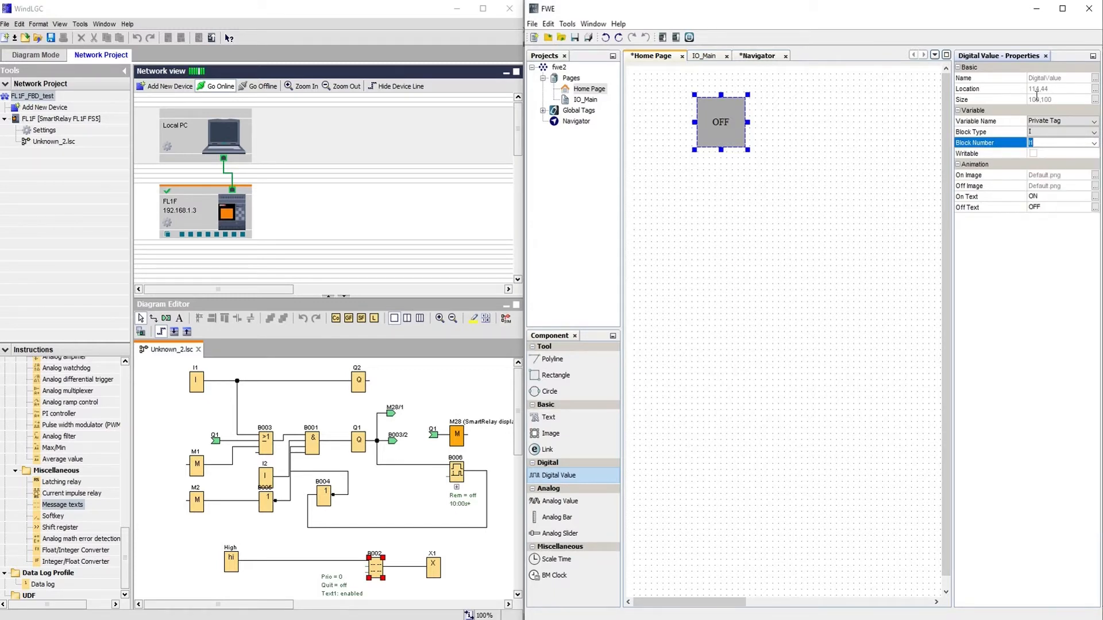
pyautogui.click(1049, 132)
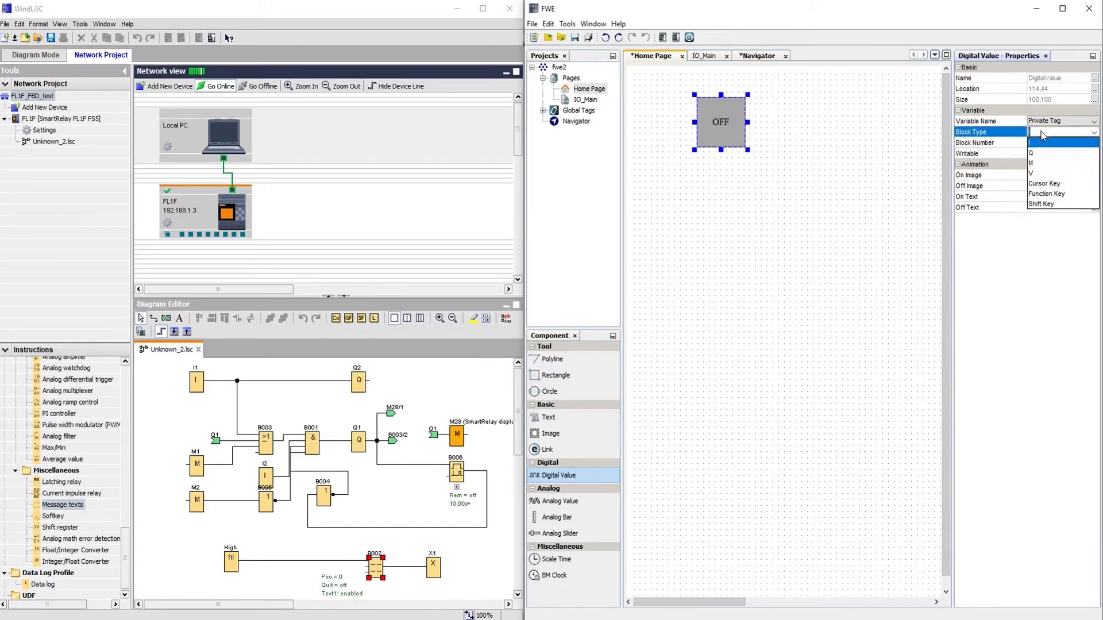
pyautogui.click(544, 114)
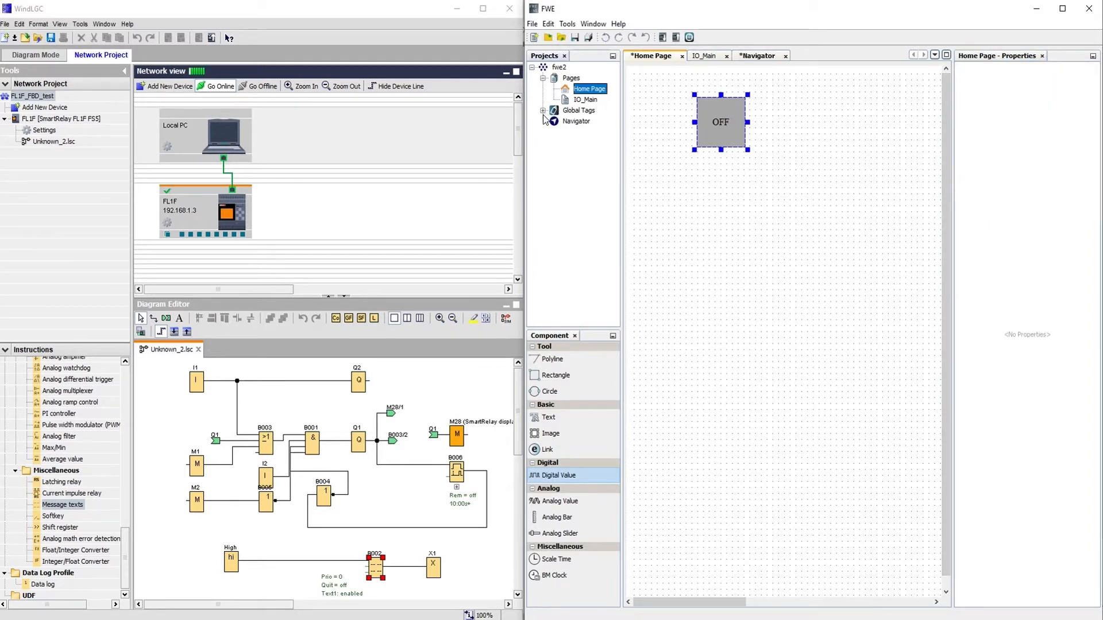
pyautogui.click(543, 110)
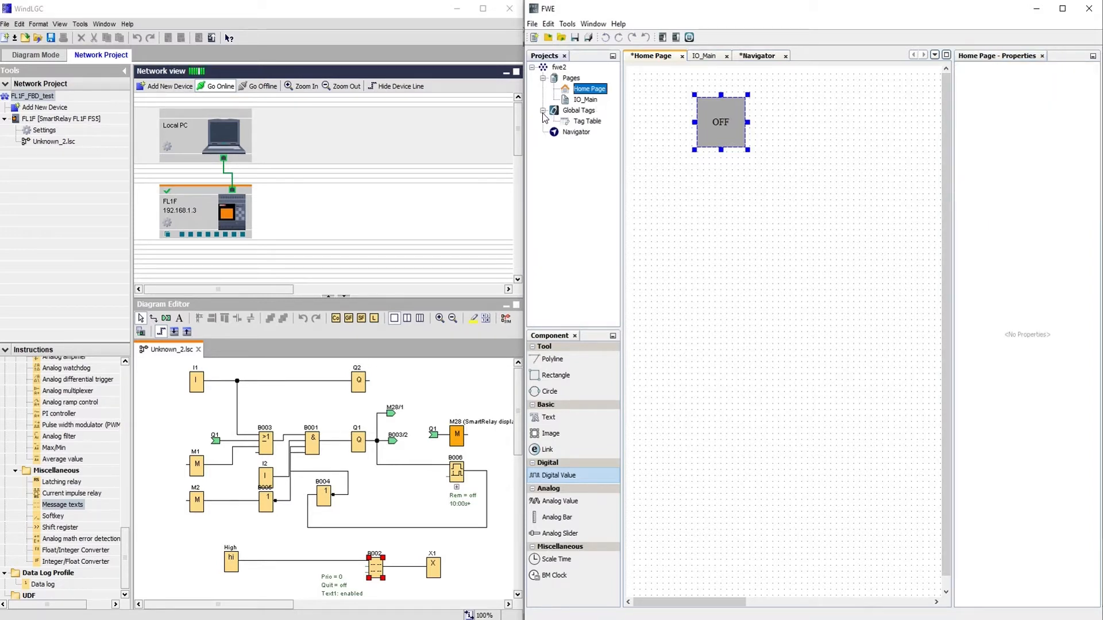
# Add two new tags to the global Tag Table and rename the first one Start.
pyautogui.click(580, 123)
pyautogui.doubleClick(580, 123)
pyautogui.click(716, 75)
pyautogui.click(715, 75)
pyautogui.click(718, 108)
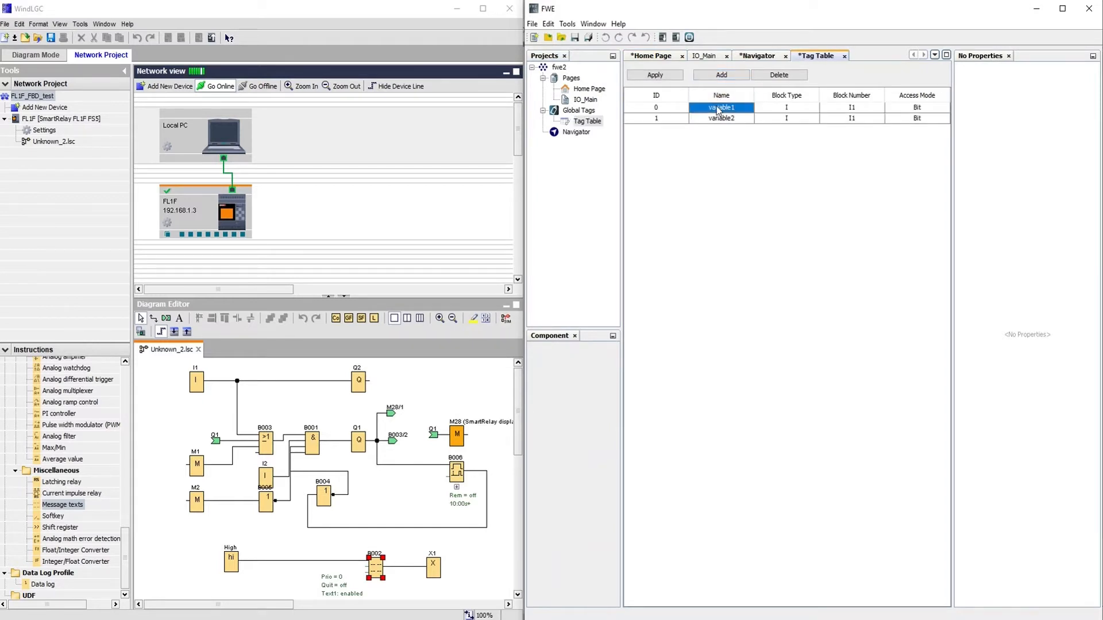
pyautogui.doubleClick(717, 108)
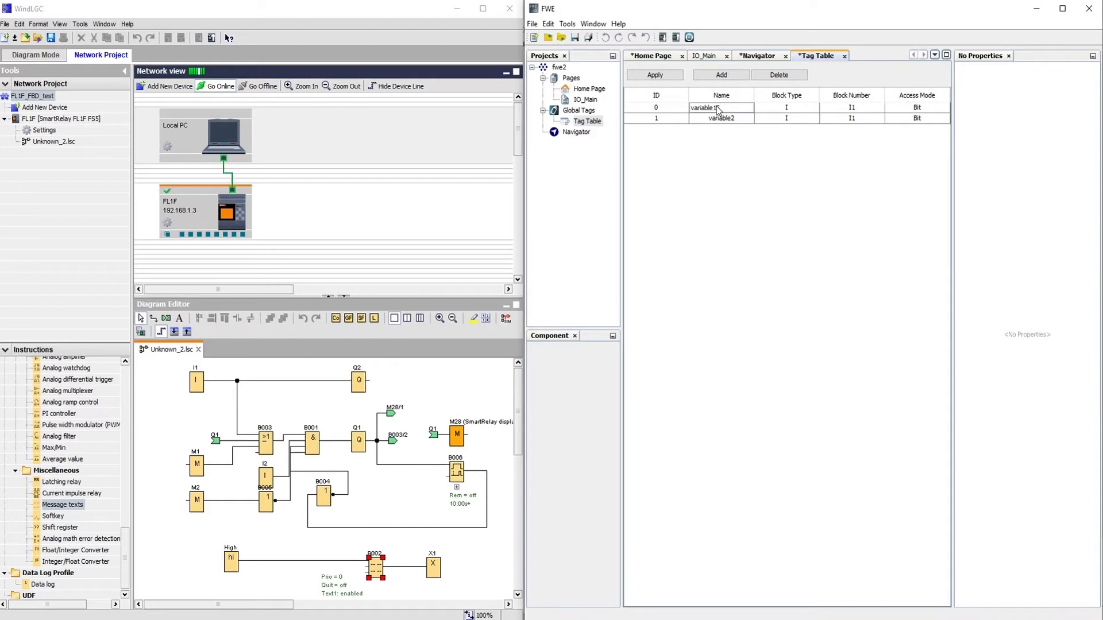
pyautogui.press('BackSpace')
pyautogui.press('BackSpace')
pyautogui.press('BackSpace')
pyautogui.press('BackSpace')
pyautogui.press('BackSpace')
pyautogui.press('BackSpace')
# Rename the second tag Stop, assign it to input I2, and apply the table.
pyautogui.doubleClick(721, 116)
pyautogui.press('BackSpace')
pyautogui.press('BackSpace')
pyautogui.press('BackSpace')
pyautogui.press('BackSpace')
pyautogui.press('BackSpace')
pyautogui.press('BackSpace')
pyautogui.press('BackSpace')
pyautogui.press('BackSpace')
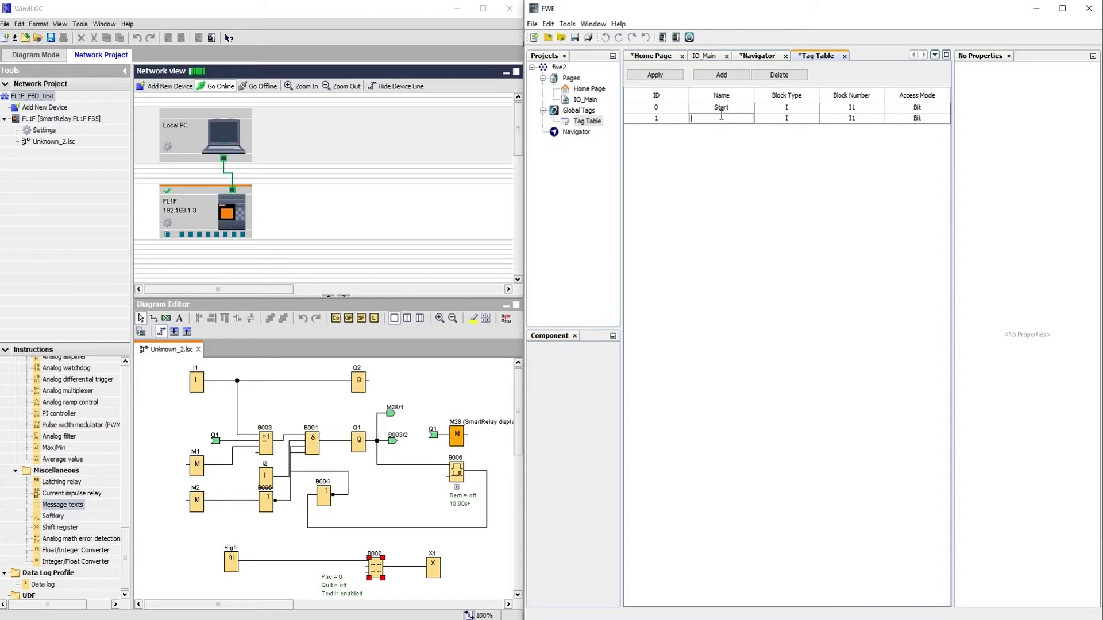
pyautogui.write('Stop')
pyautogui.click(805, 116)
pyautogui.click(850, 115)
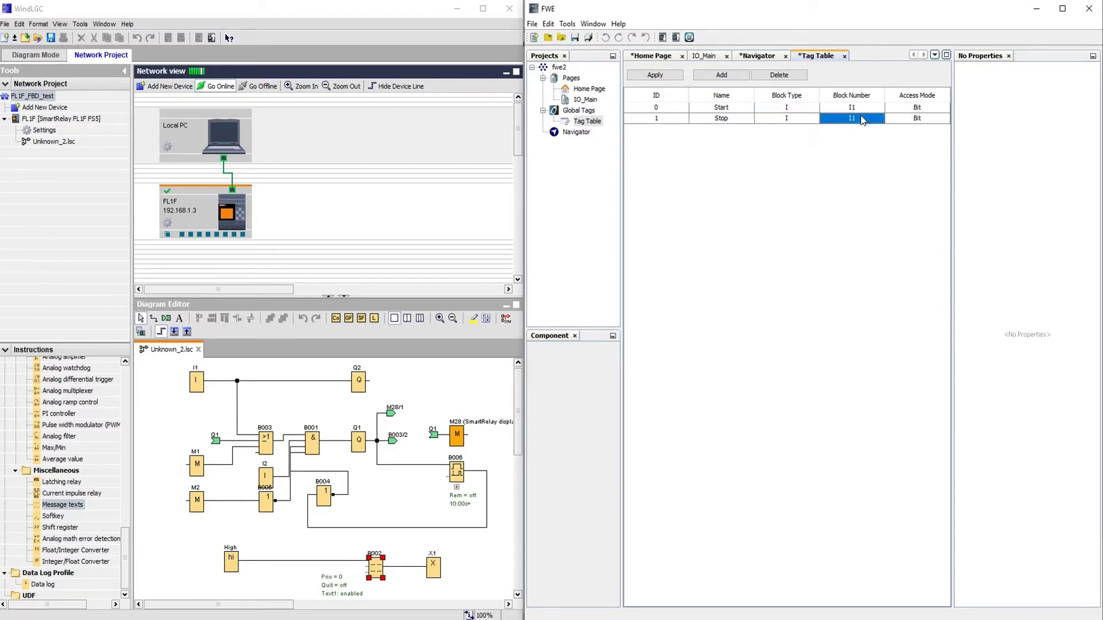
pyautogui.click(865, 120)
pyautogui.click(853, 139)
pyautogui.click(655, 75)
pyautogui.click(660, 54)
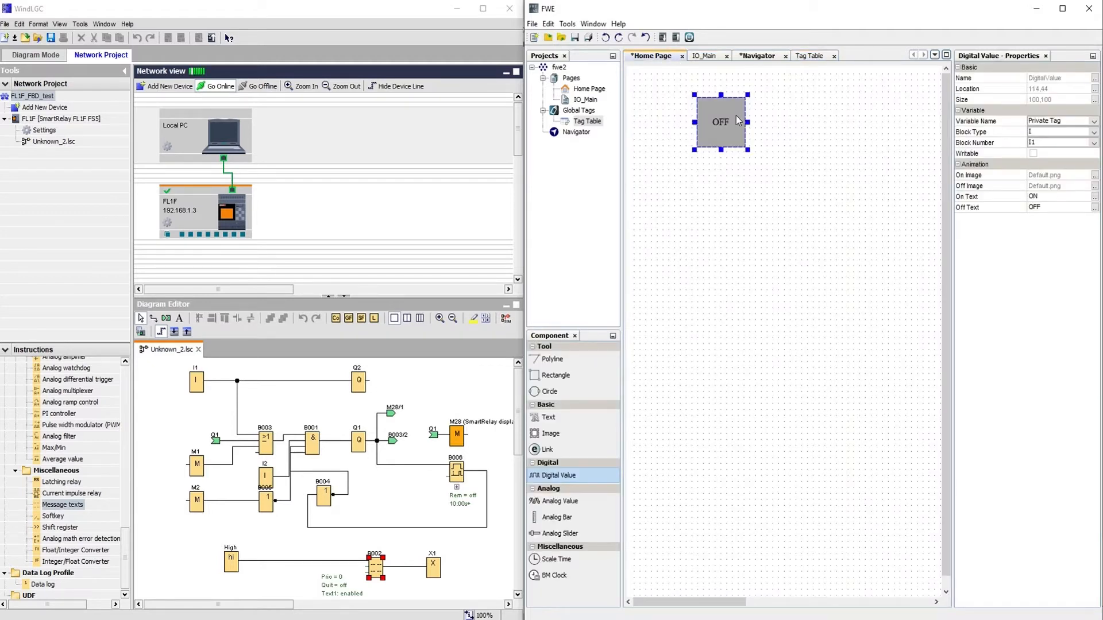
# Bind the digital value display to tag Start and set its On and Off text to Start.
pyautogui.click(1076, 122)
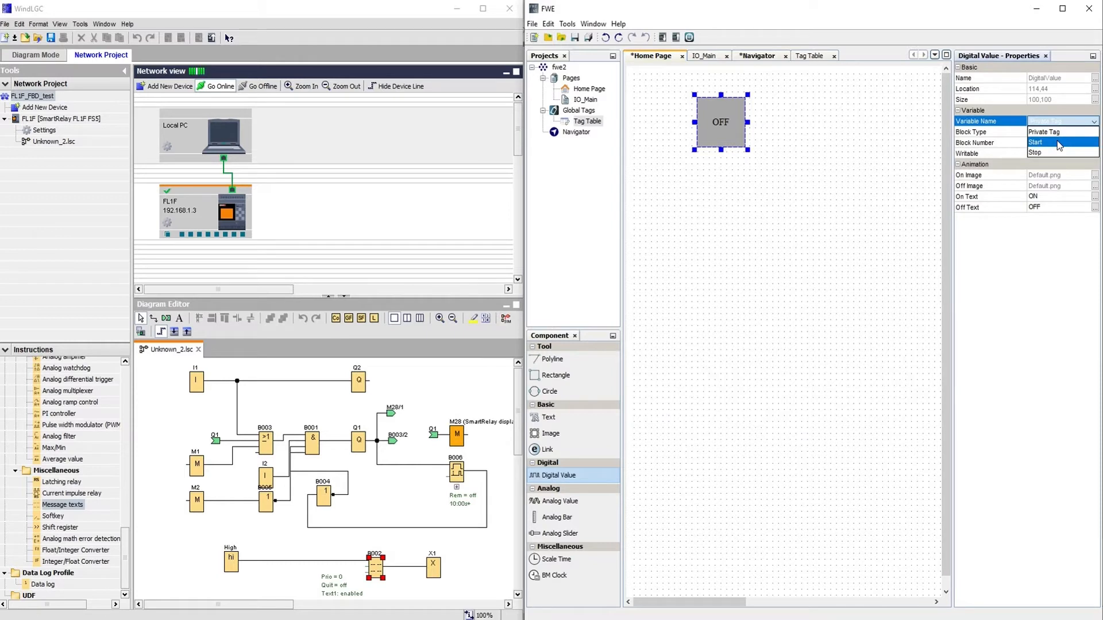
pyautogui.click(1059, 145)
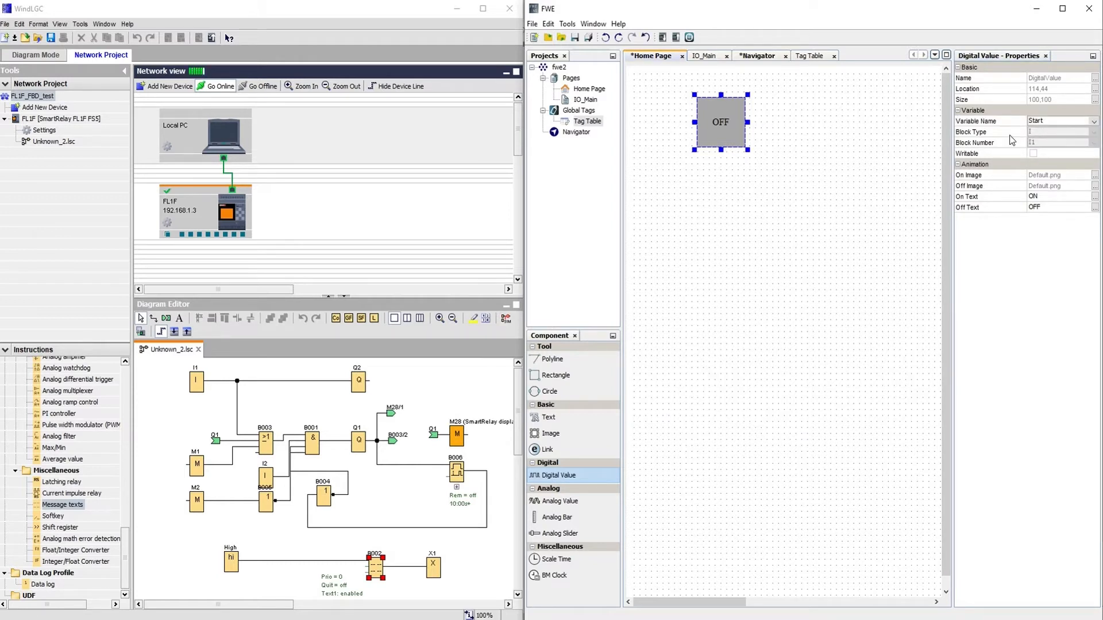
pyautogui.click(1043, 196)
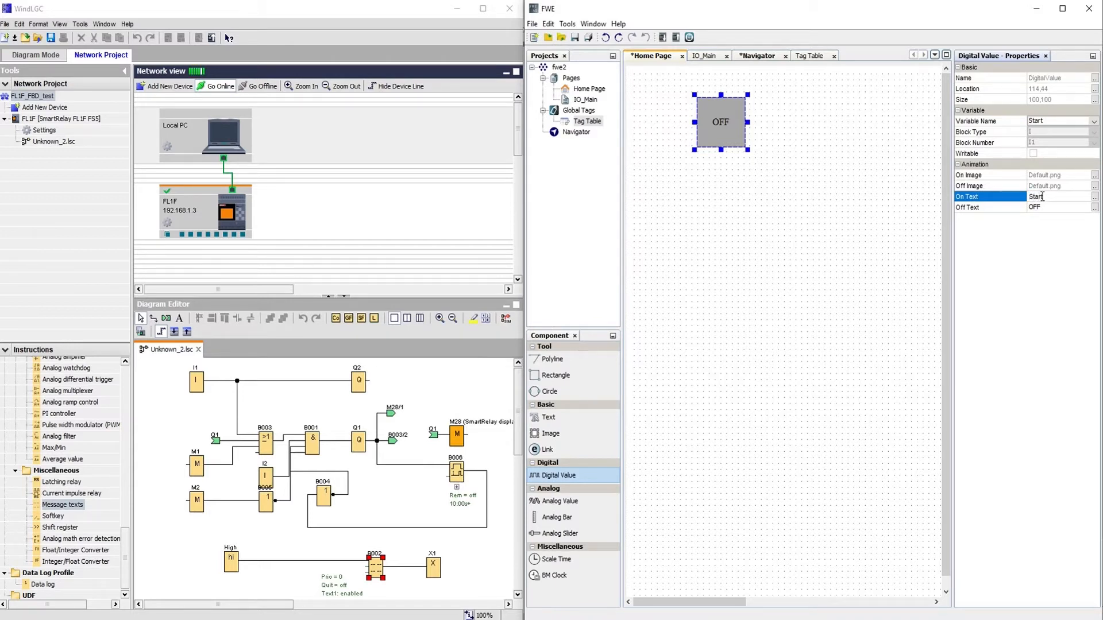
pyautogui.click(1043, 207)
pyautogui.click(1043, 207)
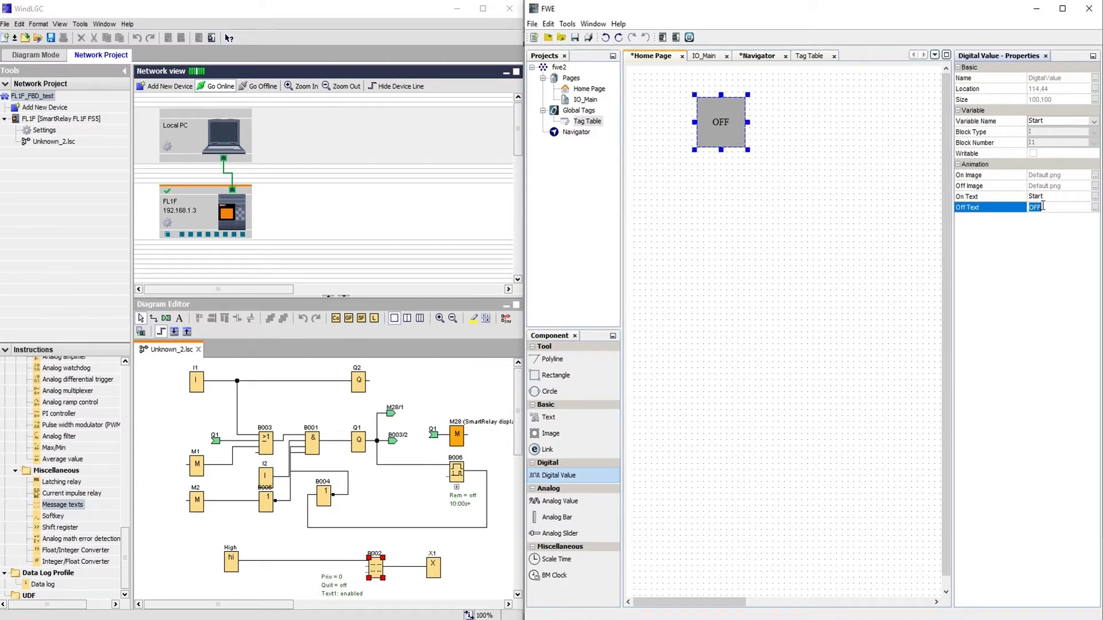
pyautogui.write('St')
# Set the Start display's On Image to Colors/Chartreuse.png.
pyautogui.click(1094, 175)
pyautogui.moveTo(807, 118); pyautogui.dragTo(822, 192)
pyautogui.click(597, 217)
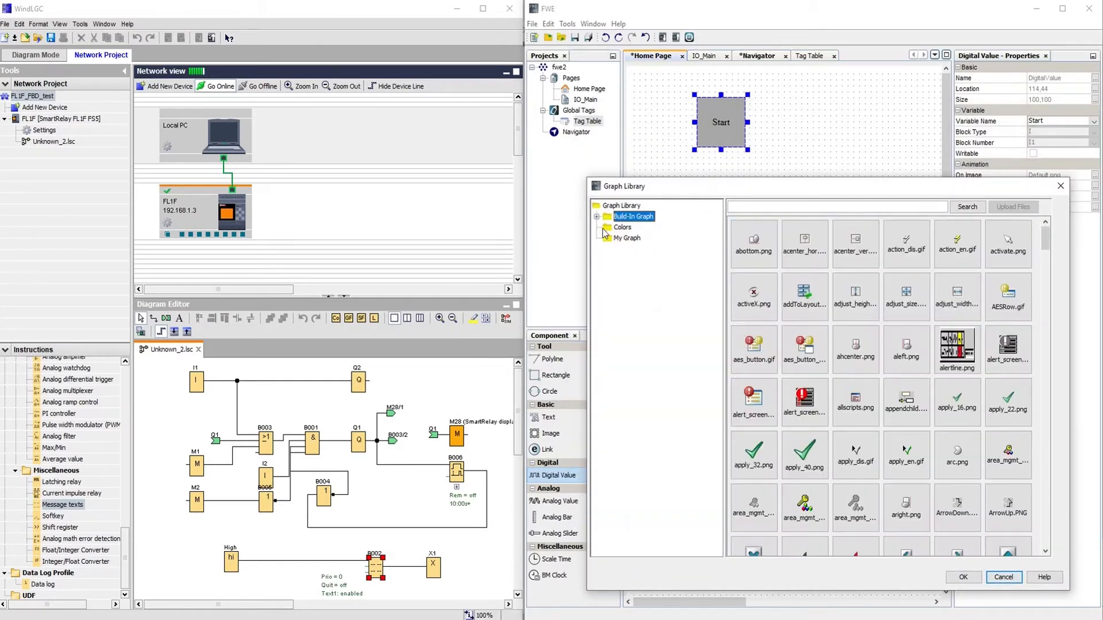
pyautogui.click(619, 227)
pyautogui.moveTo(801, 185); pyautogui.dragTo(357, 66)
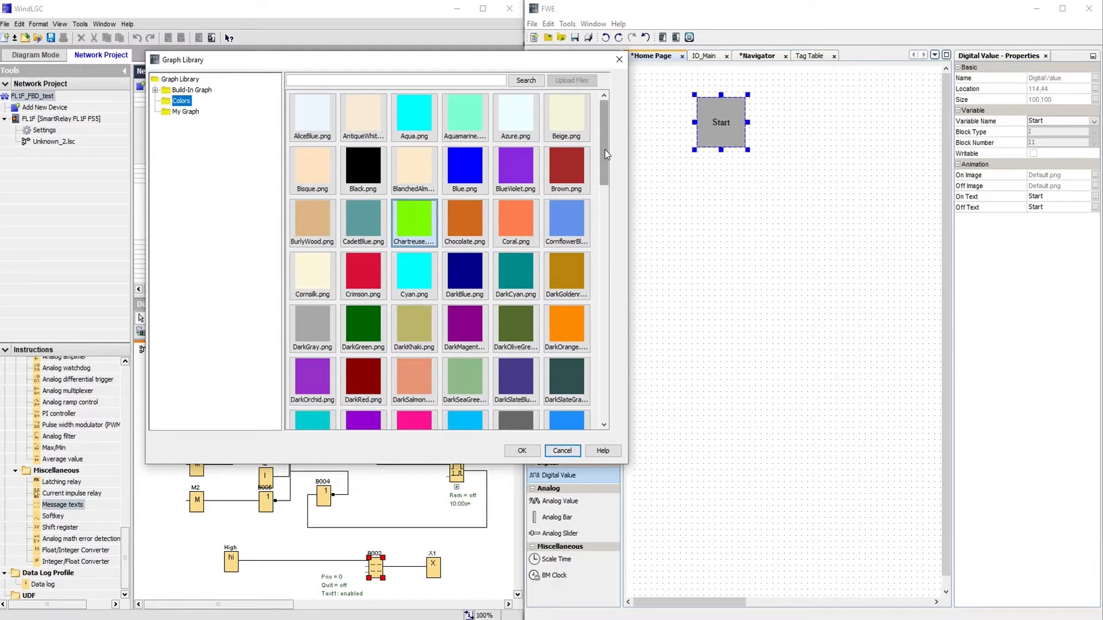
pyautogui.click(522, 451)
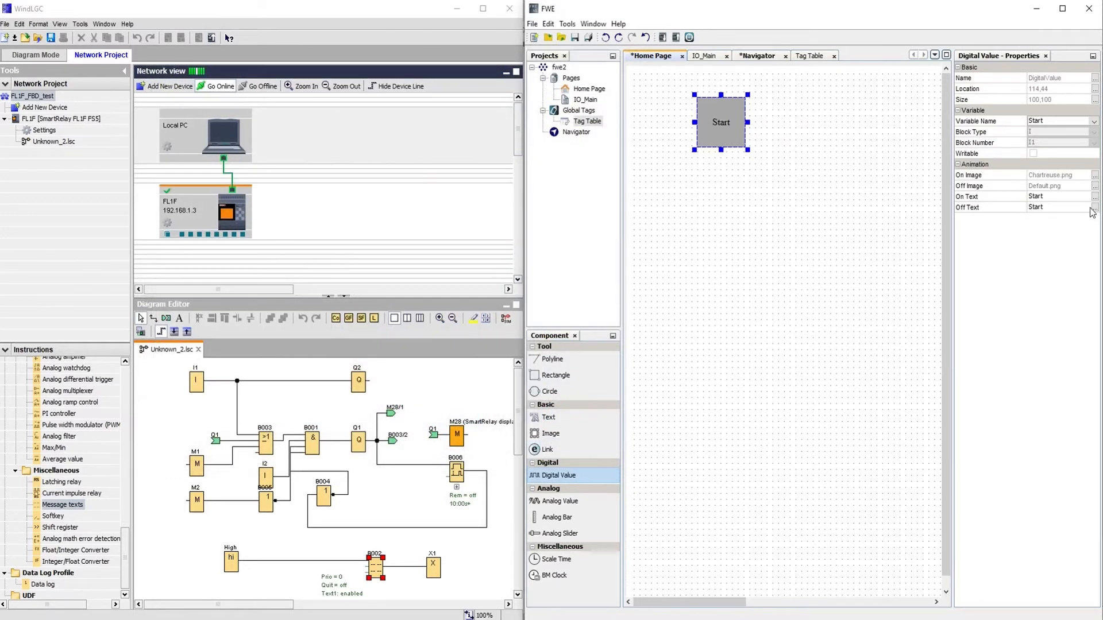
# Set its Off Image to Green.png and shift the display slightly left.
pyautogui.click(1095, 186)
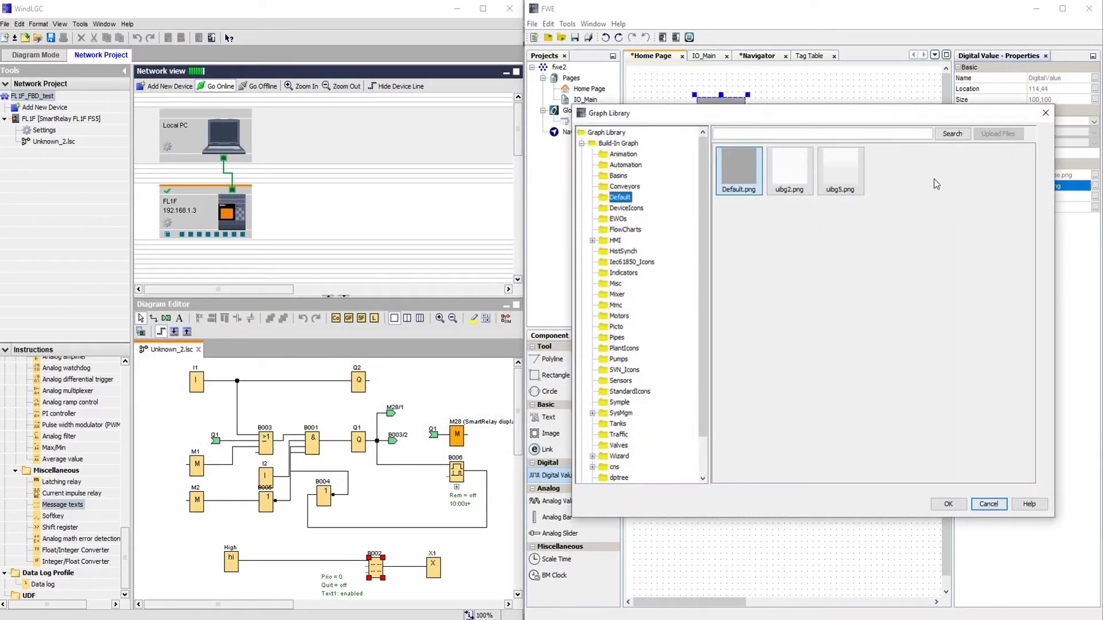
pyautogui.click(582, 143)
pyautogui.click(607, 154)
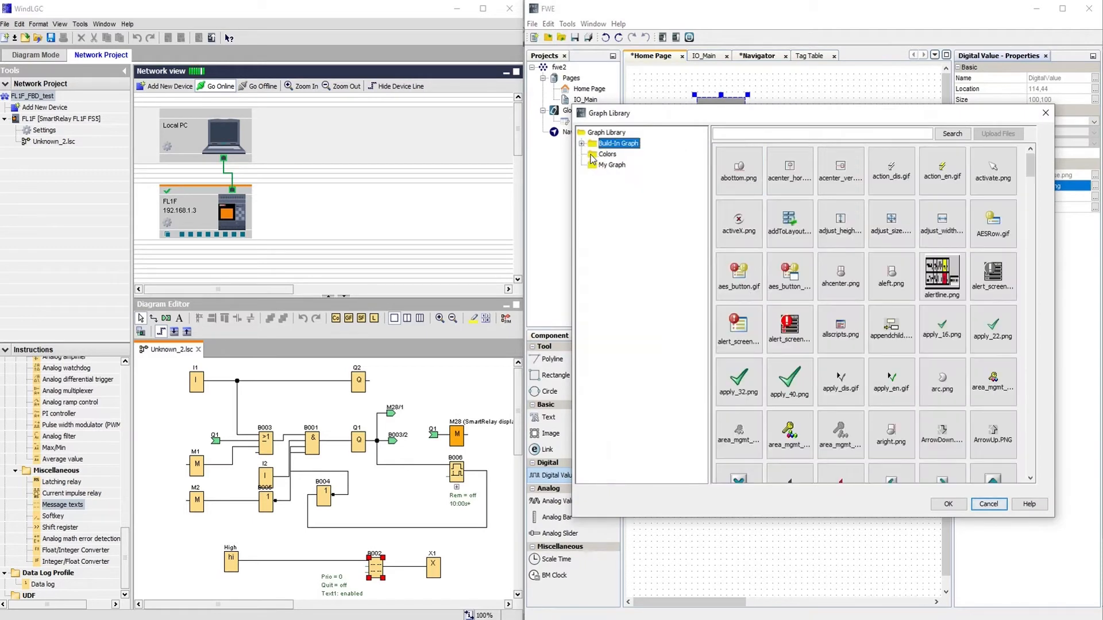
pyautogui.moveTo(1027, 198); pyautogui.dragTo(1027, 275)
pyautogui.click(890, 299)
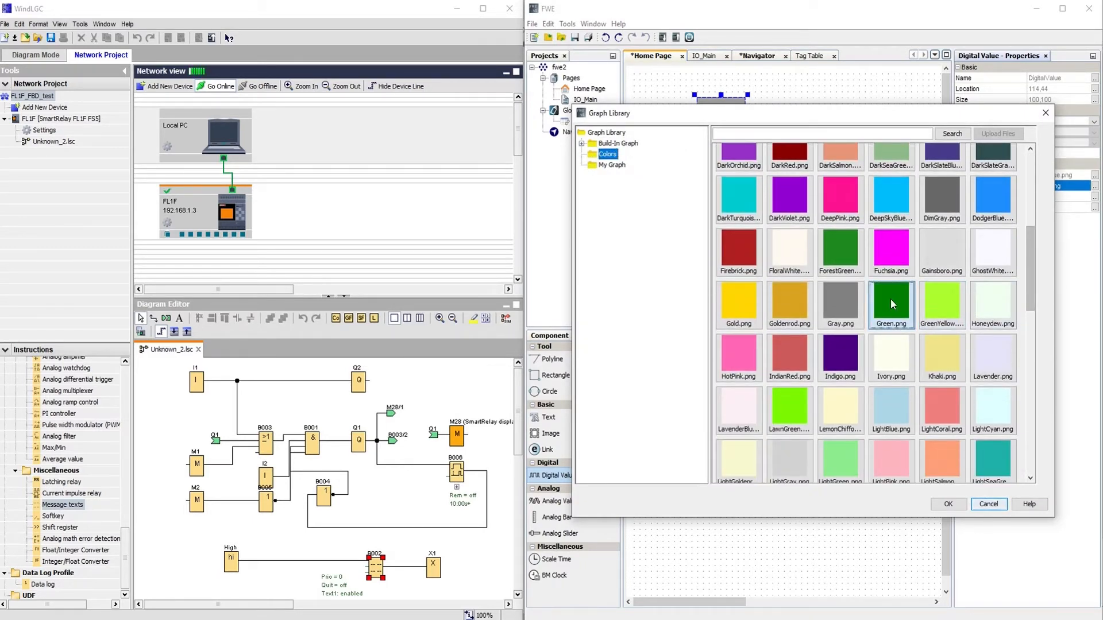
pyautogui.click(949, 504)
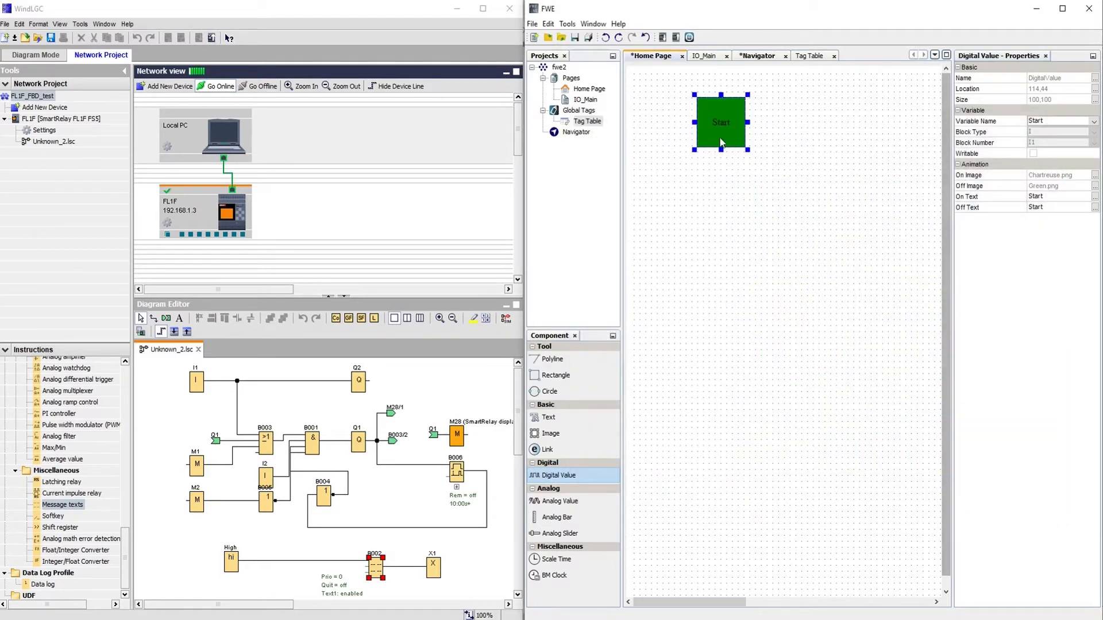
pyautogui.moveTo(718, 126)
pyautogui.mouseDown()
pyautogui.moveTo(697, 131)
pyautogui.moveTo(718, 138)
pyautogui.mouseUp()
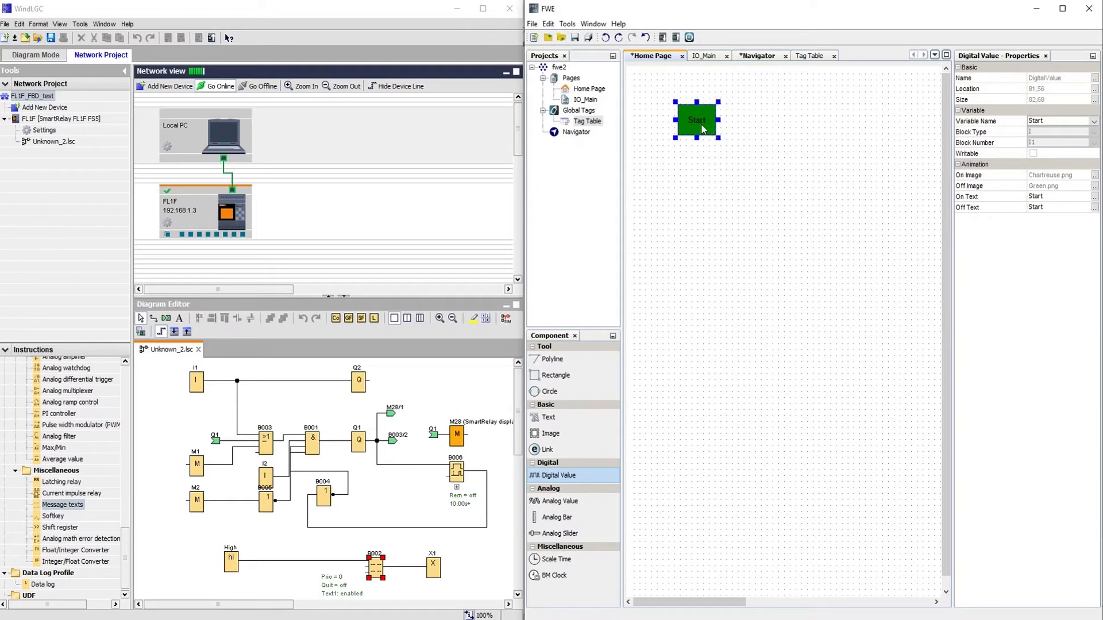
# Duplicate the Start display, place the copy to its right, and bind it to tag Stop.
pyautogui.hotkey('ctrl', 'c')
pyautogui.hotkey('ctrl', 'v')
pyautogui.moveTo(718, 135); pyautogui.dragTo(744, 119)
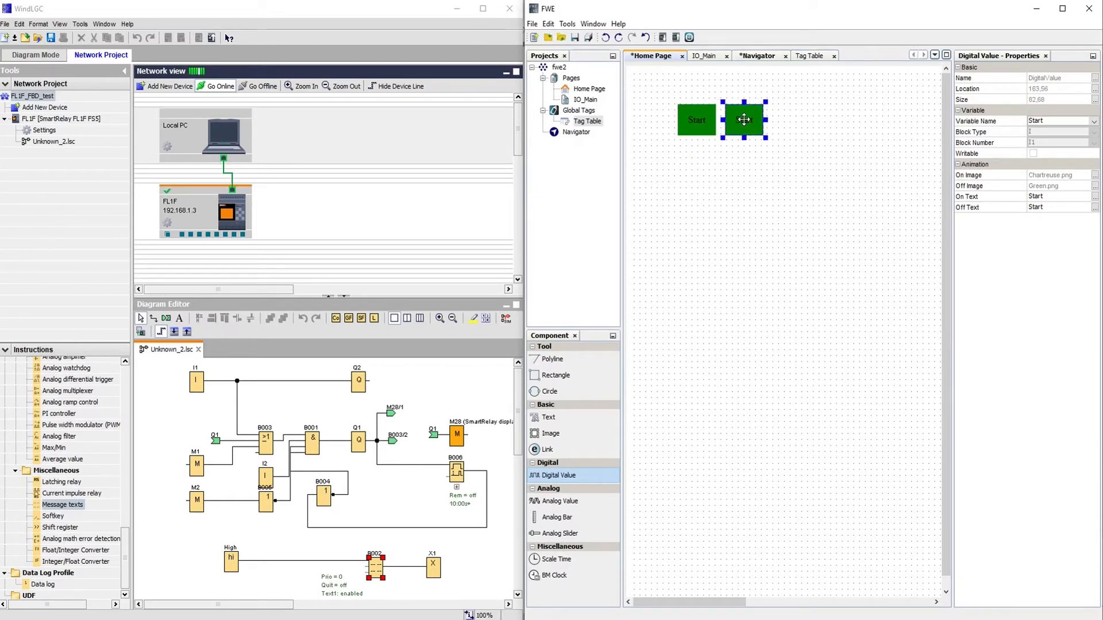
pyautogui.click(1073, 123)
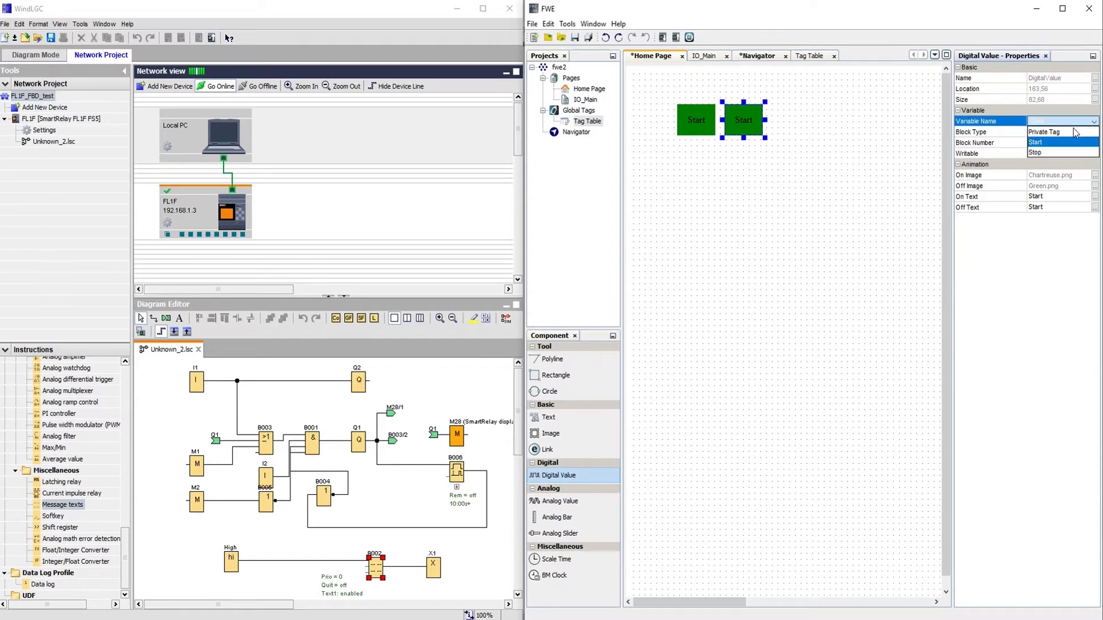
pyautogui.click(1050, 150)
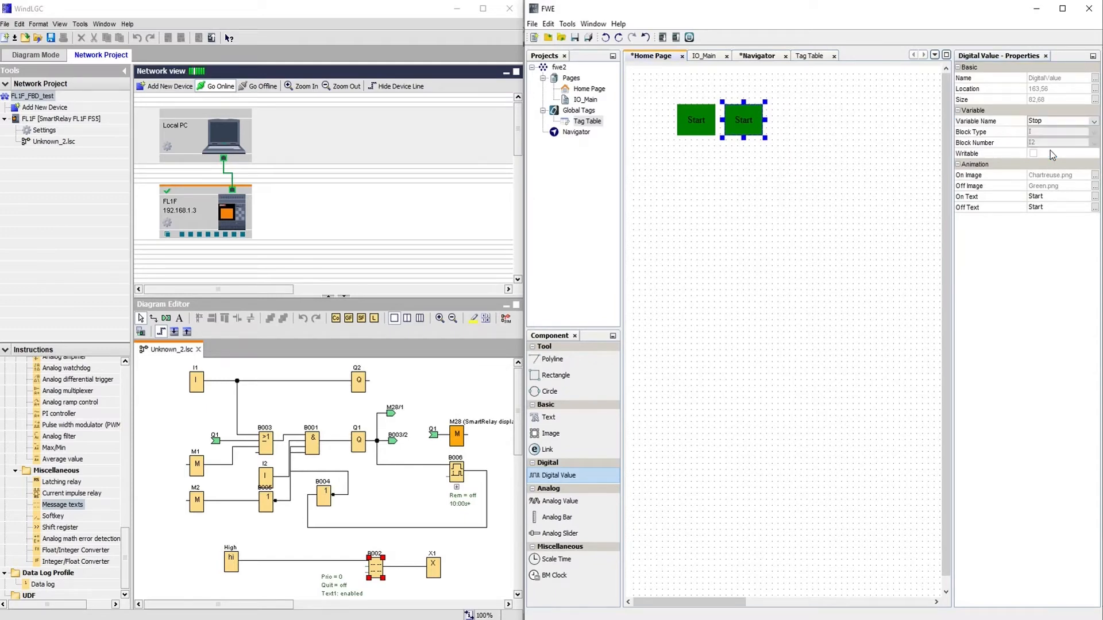
# Give the copy Crimson.png as its On Image and Red.png as its Off Image.
pyautogui.click(1095, 175)
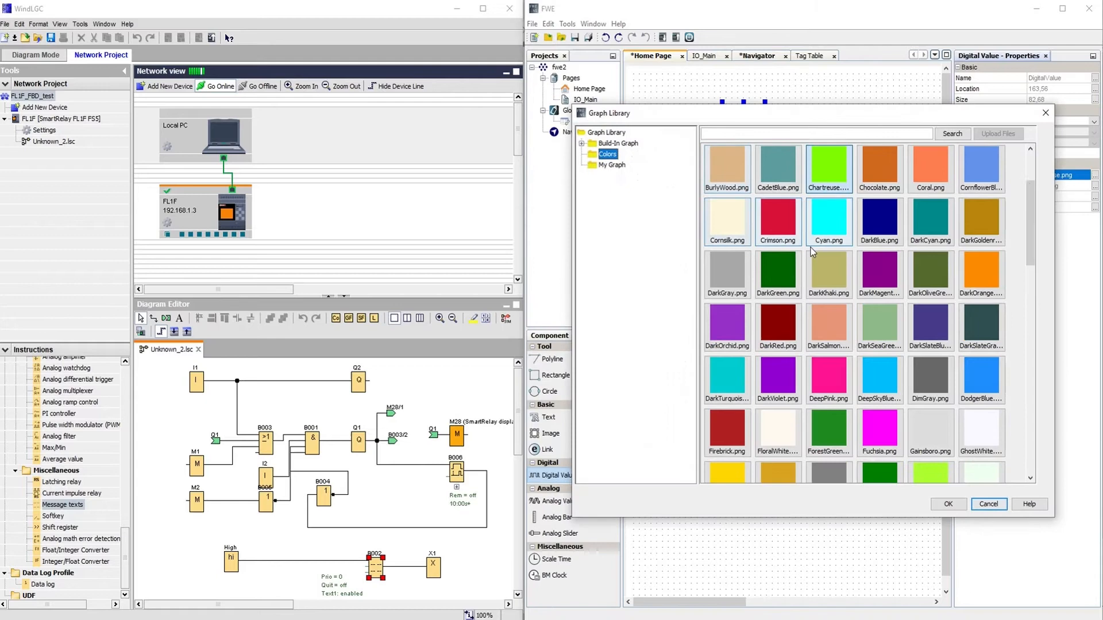
pyautogui.click(775, 218)
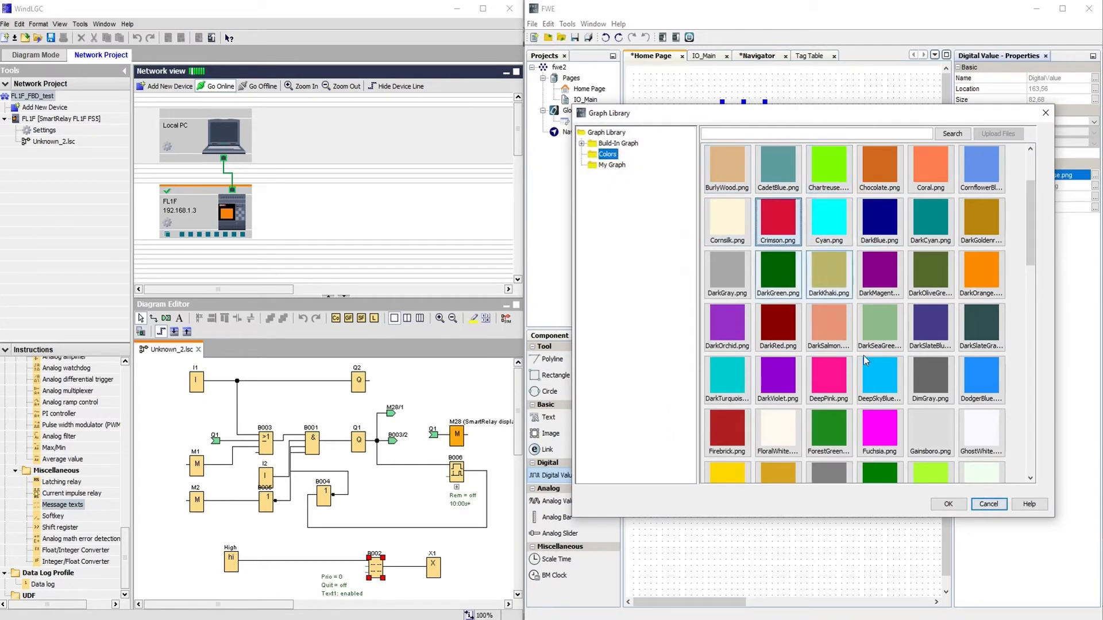
pyautogui.click(947, 504)
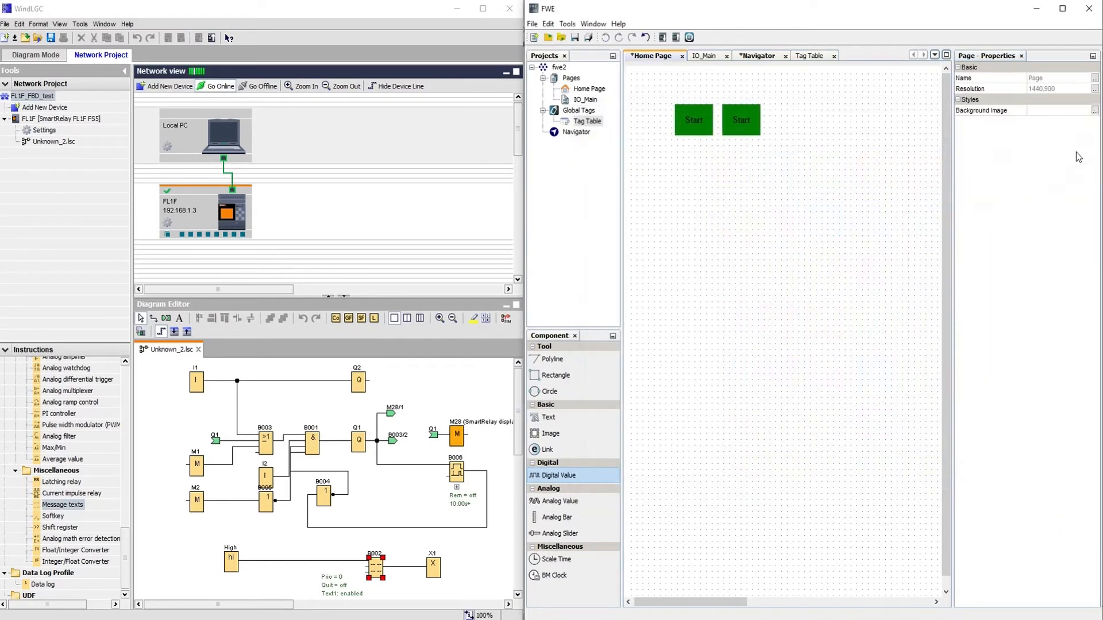
pyautogui.click(739, 120)
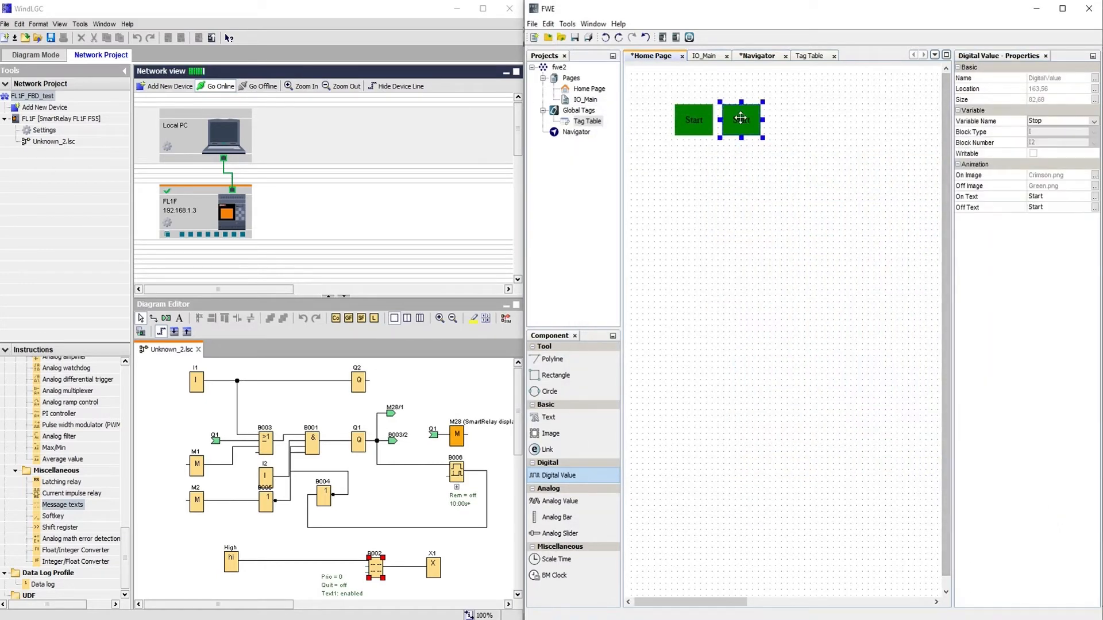
pyautogui.click(1095, 188)
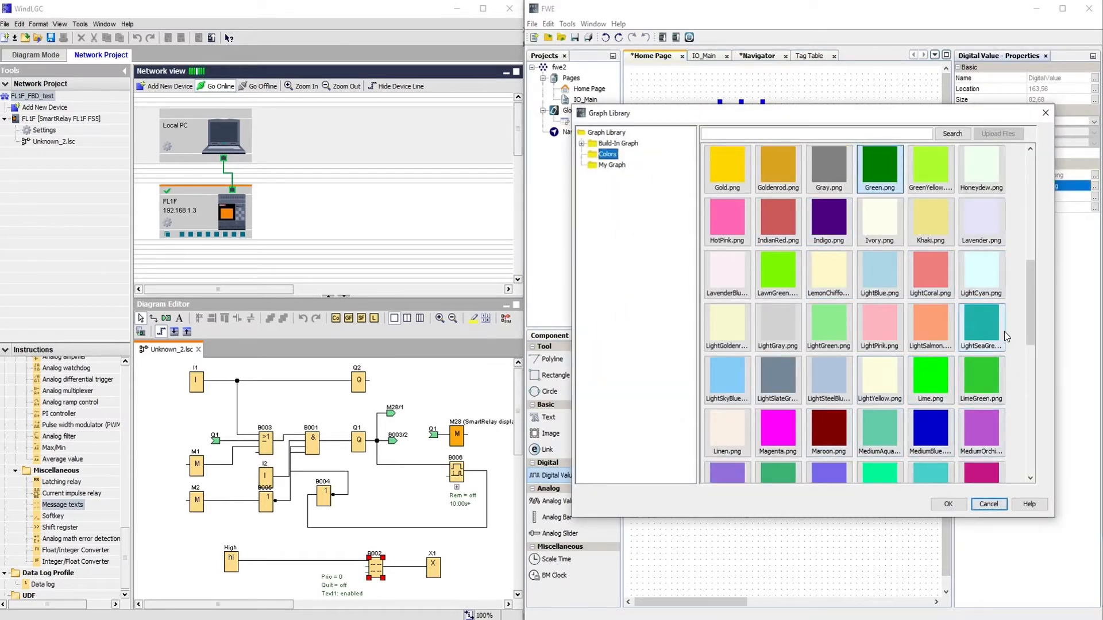
pyautogui.moveTo(1032, 305); pyautogui.dragTo(1032, 413)
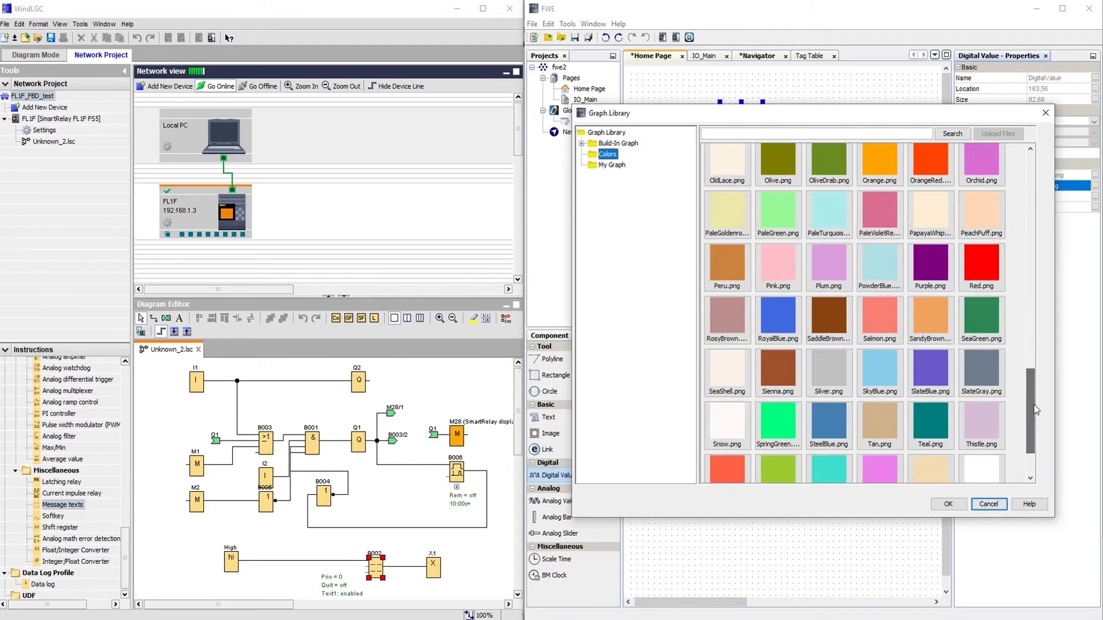
pyautogui.click(983, 264)
pyautogui.click(945, 506)
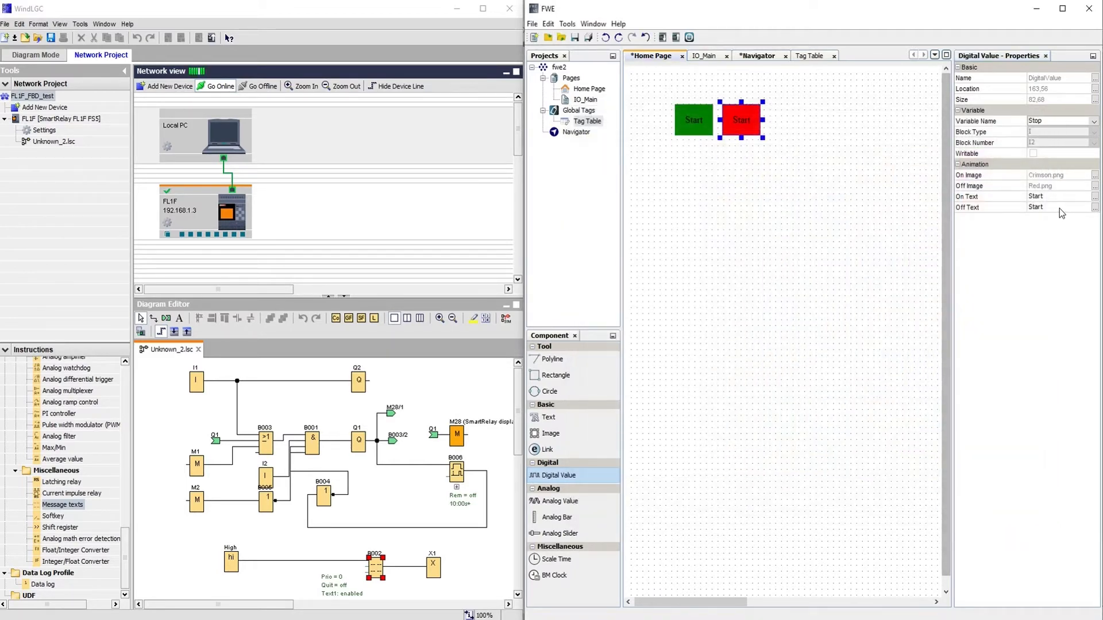
# Set the copy's On and Off text to Stop and check its block number.
pyautogui.click(1053, 197)
pyautogui.write('Stop')
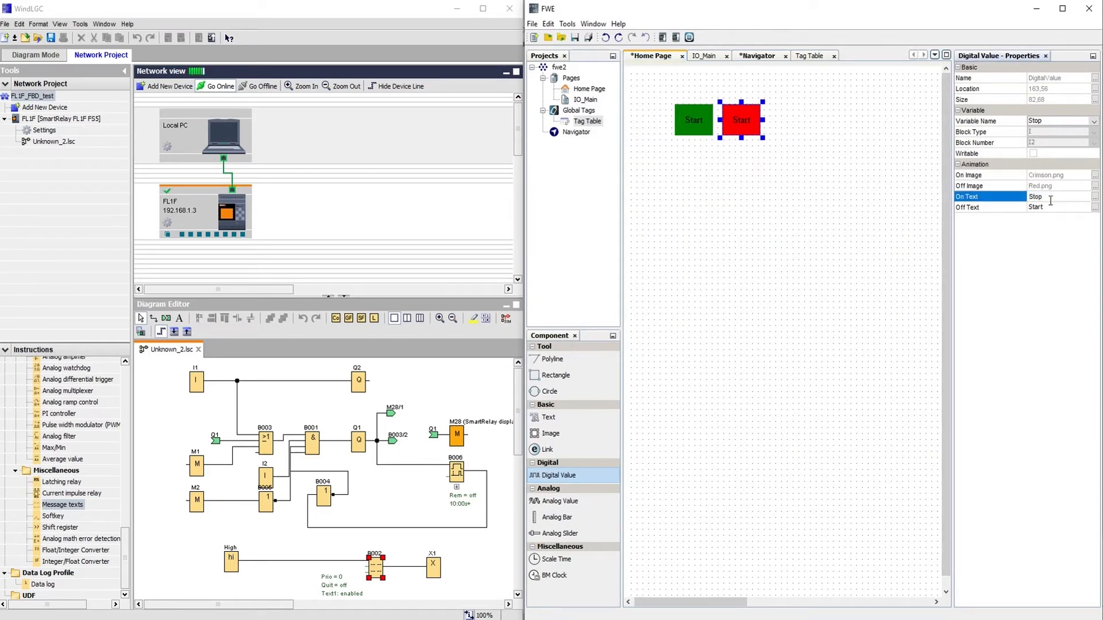
pyautogui.click(1048, 208)
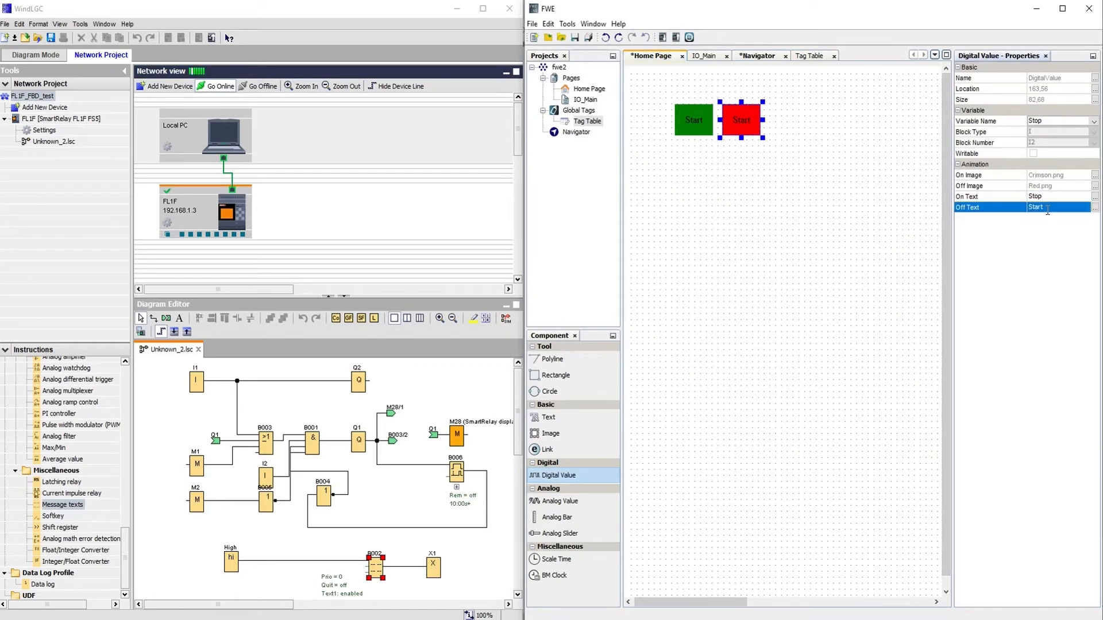
pyautogui.click(1047, 210)
pyautogui.write('Stop')
pyautogui.click(1079, 134)
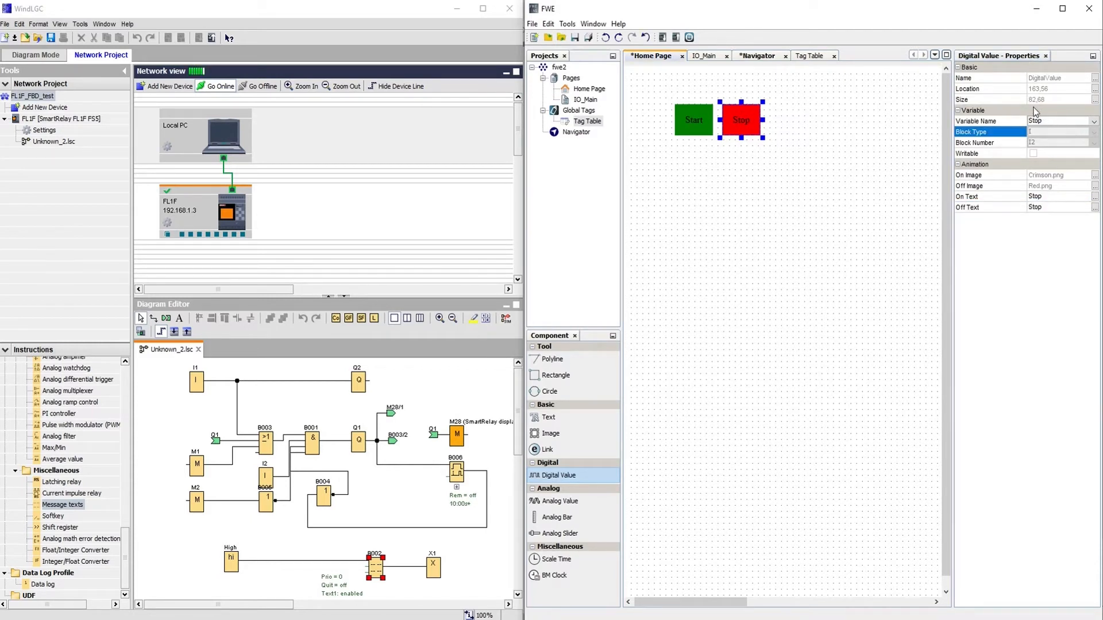
pyautogui.click(1043, 144)
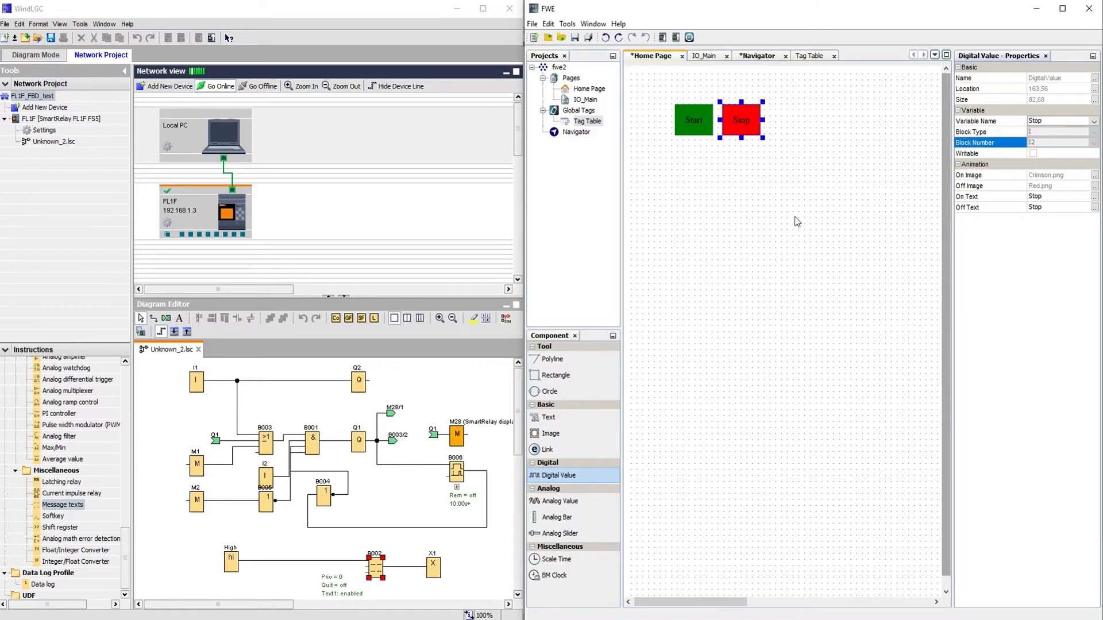
pyautogui.click(556, 375)
pyautogui.moveTo(666, 90); pyautogui.dragTo(771, 148)
# Draw a rectangle framing the Start and Stop buttons.
pyautogui.click(701, 230)
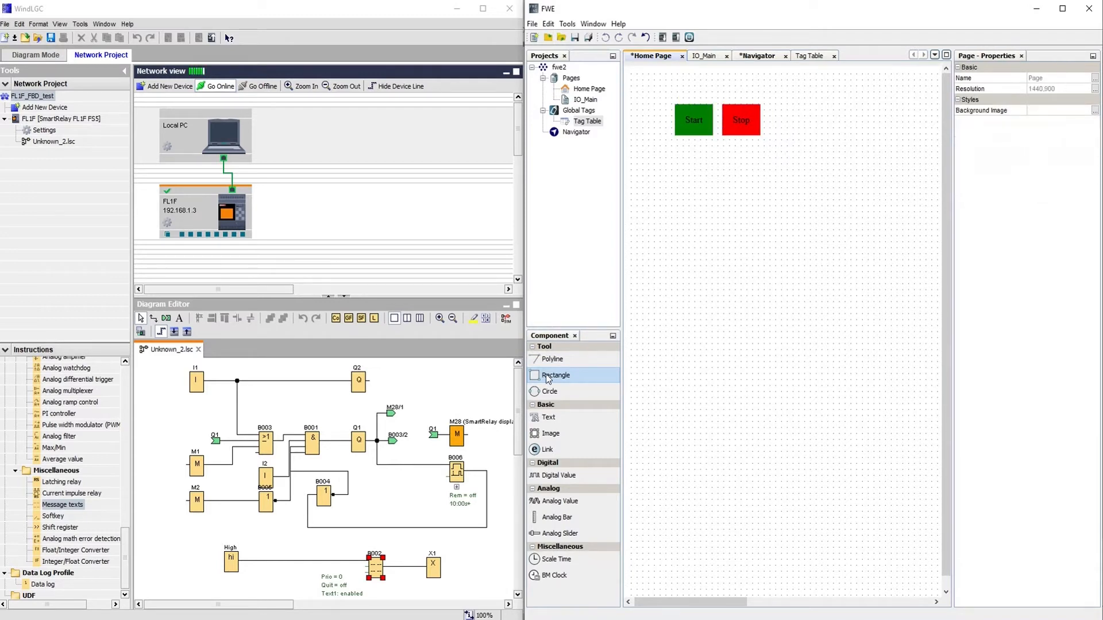
pyautogui.moveTo(662, 97); pyautogui.dragTo(775, 148)
pyautogui.click(820, 156)
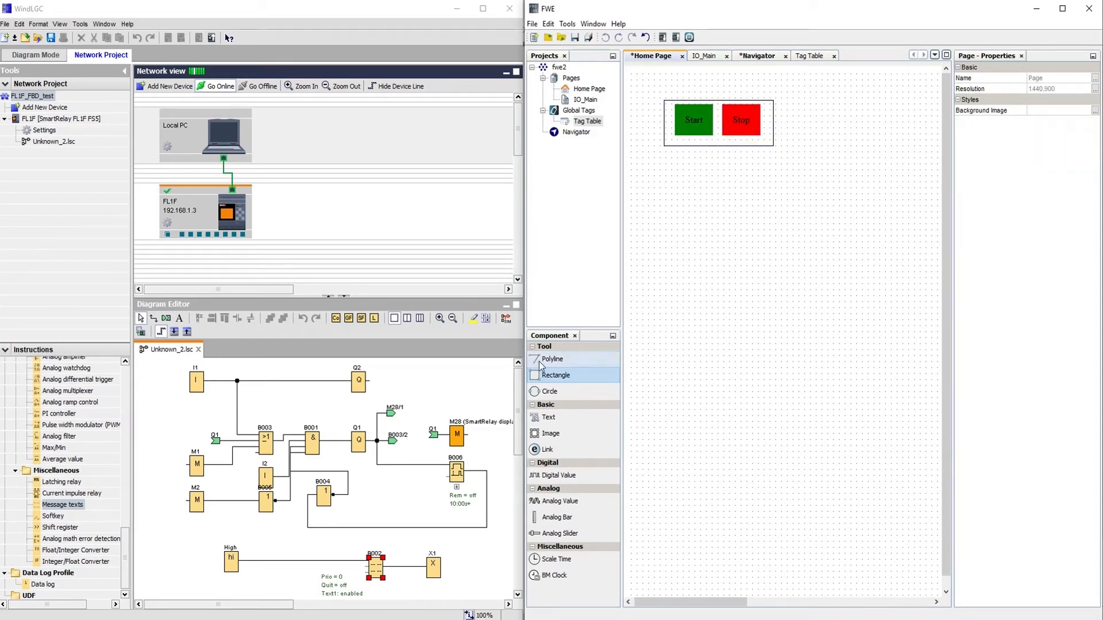
# Add a text label reading Operation above the frame.
pyautogui.click(548, 420)
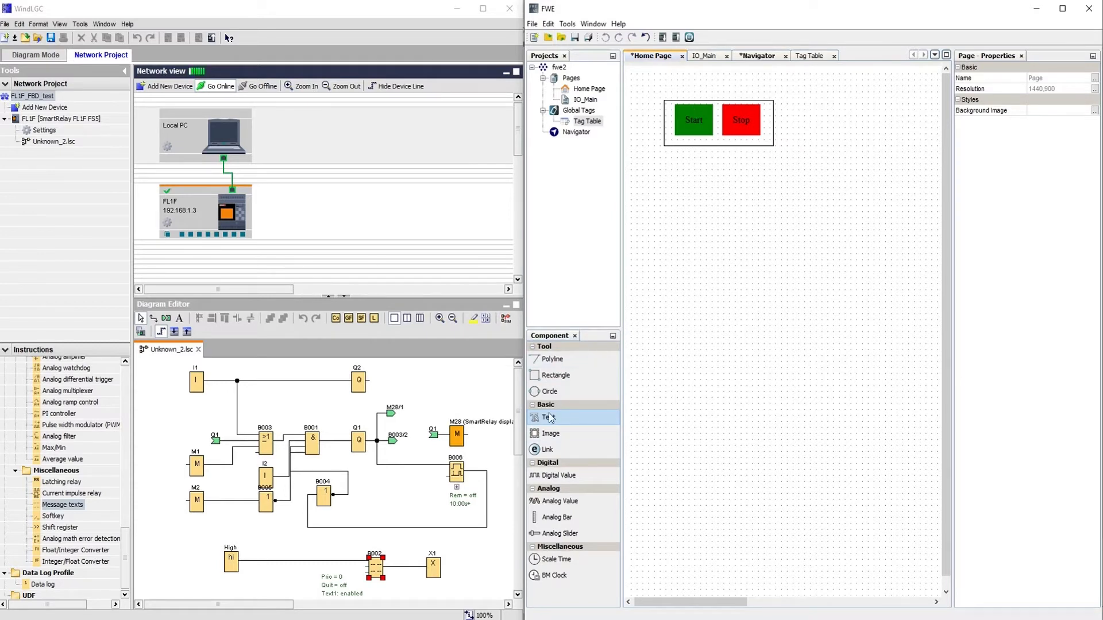
pyautogui.click(693, 82)
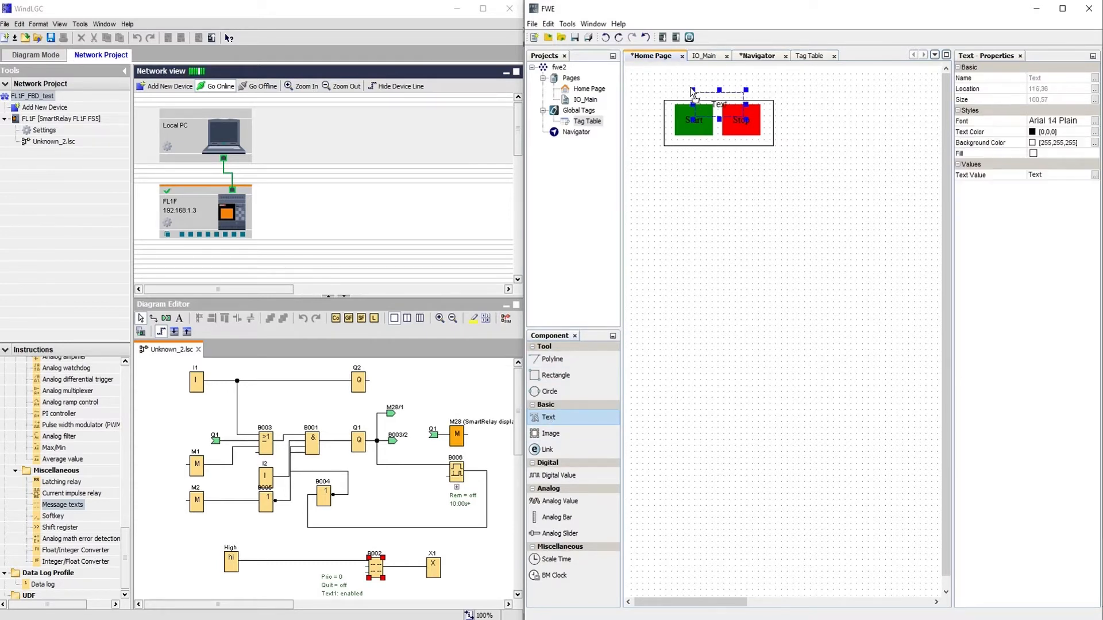
pyautogui.moveTo(729, 96); pyautogui.dragTo(728, 81)
pyautogui.doubleClick(724, 88)
pyautogui.write('Operation')
pyautogui.click(724, 220)
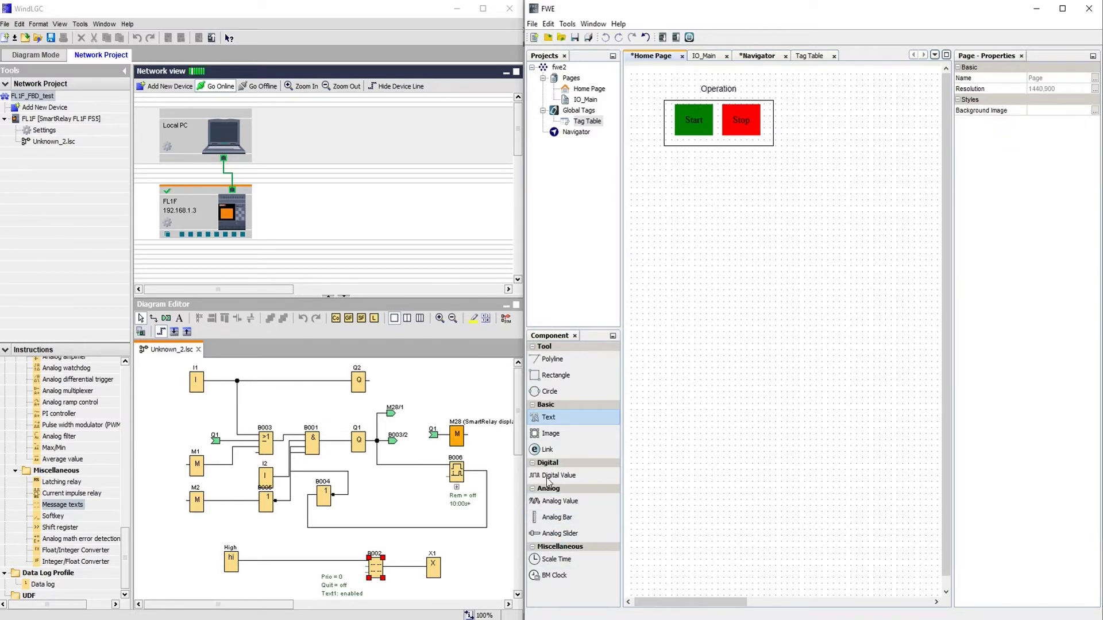
# Place an Image component showing Tanks/tank_ball_foot.png on the Home Page.
pyautogui.click(549, 435)
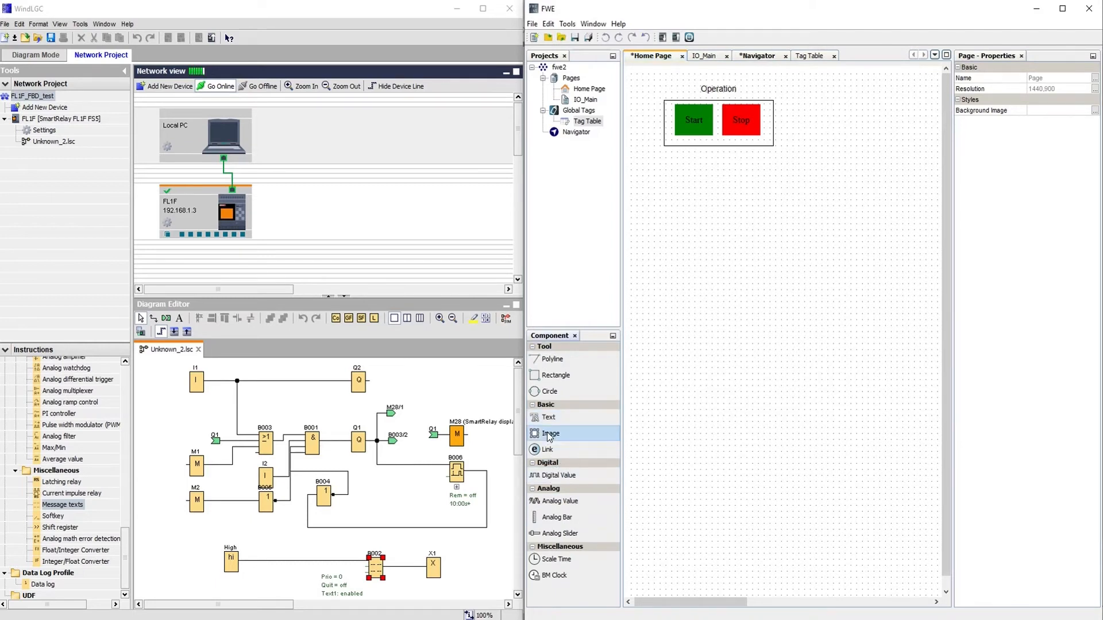
pyautogui.click(811, 262)
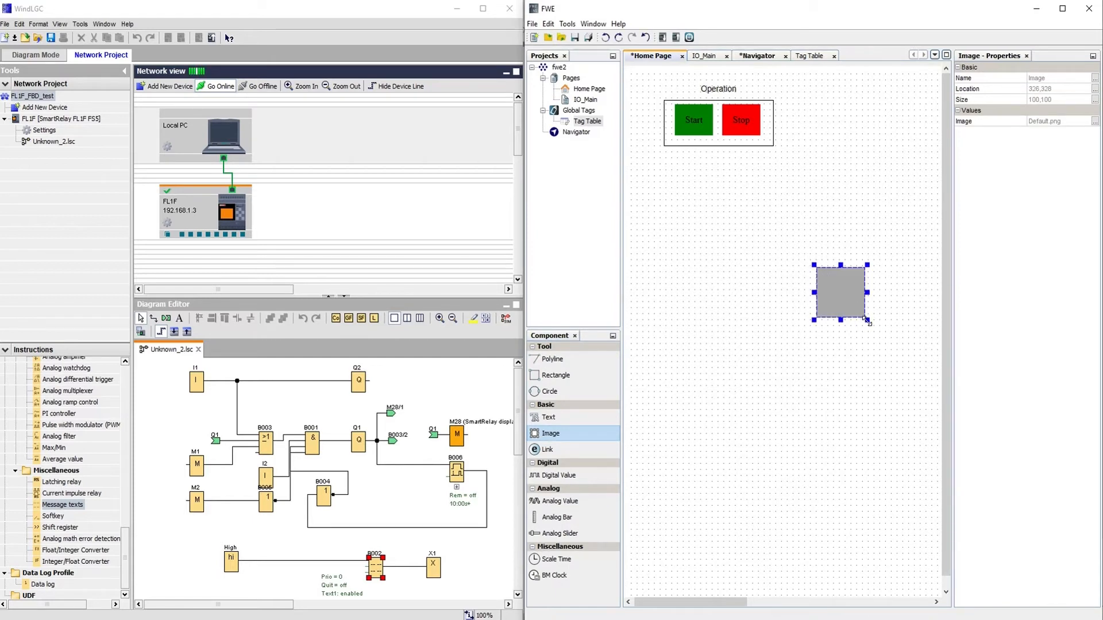
pyautogui.click(1095, 122)
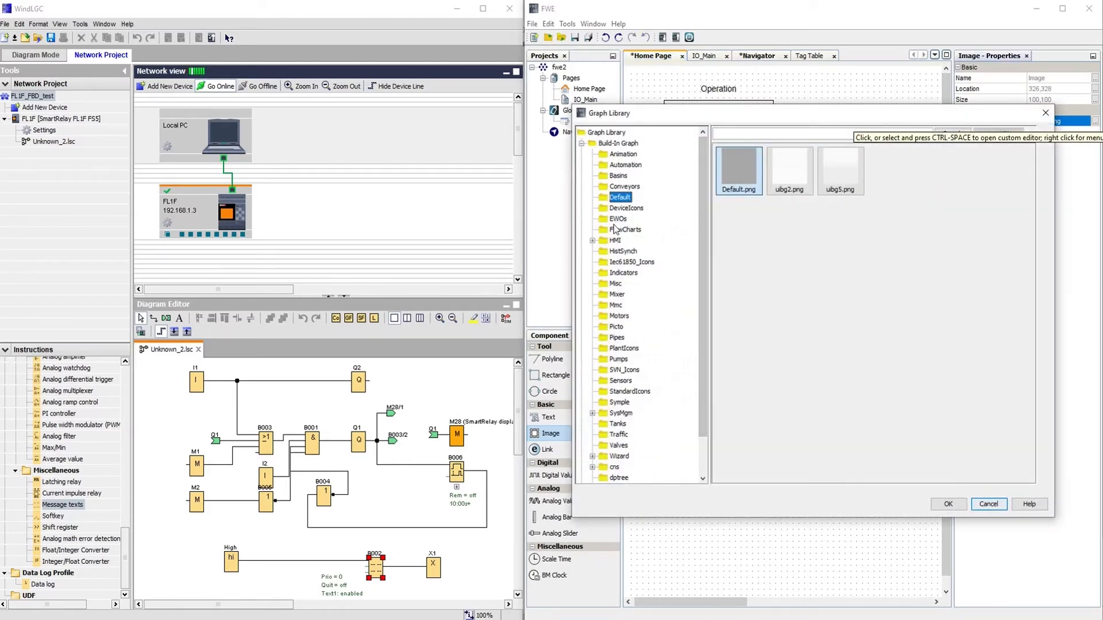
pyautogui.click(618, 425)
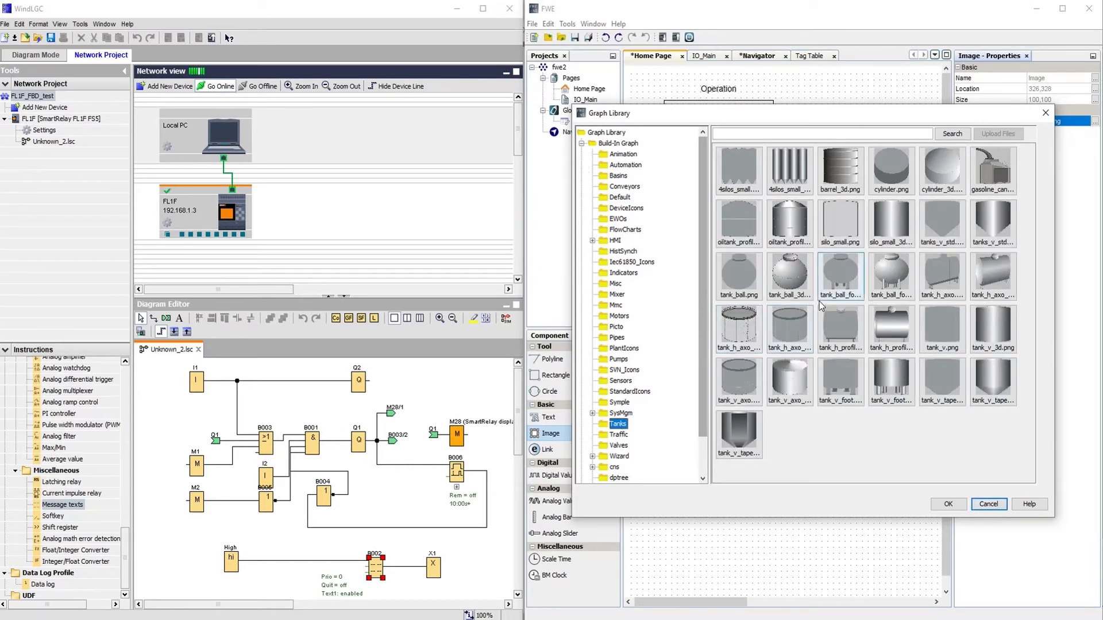
pyautogui.click(842, 268)
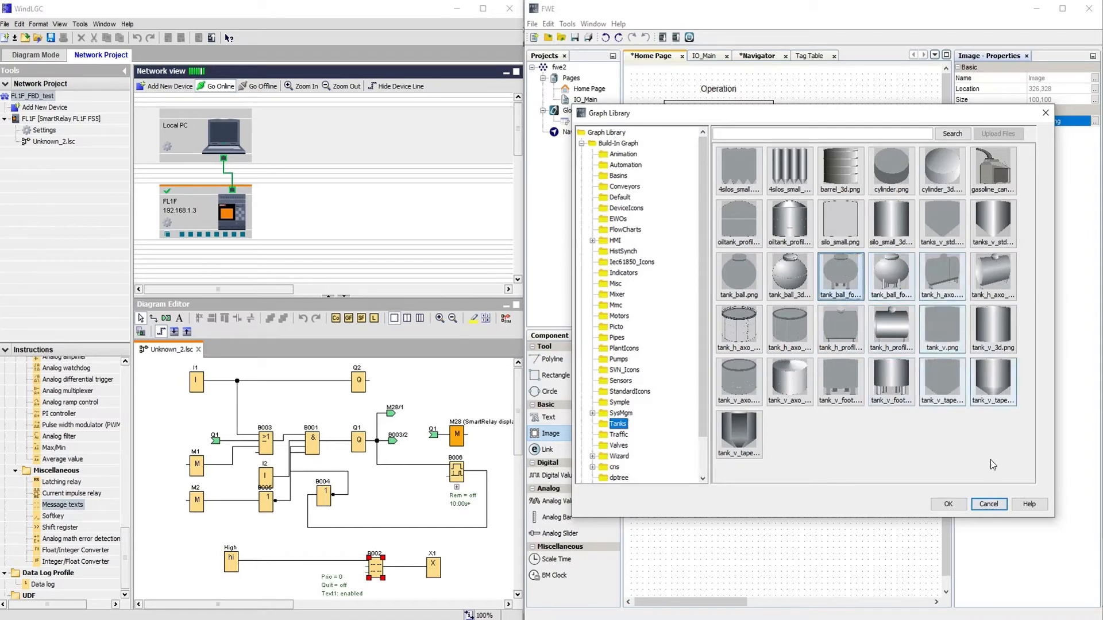
pyautogui.click(949, 504)
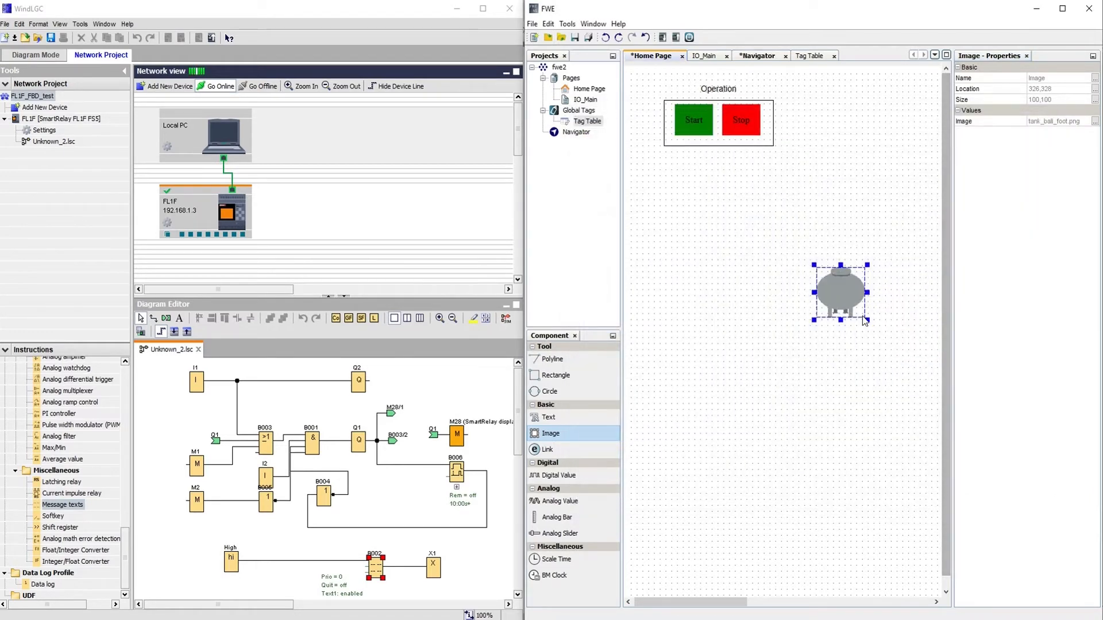
# Enlarge the tank image, position it beside the Operation group, and place a second image.
pyautogui.moveTo(868, 320); pyautogui.dragTo(922, 381)
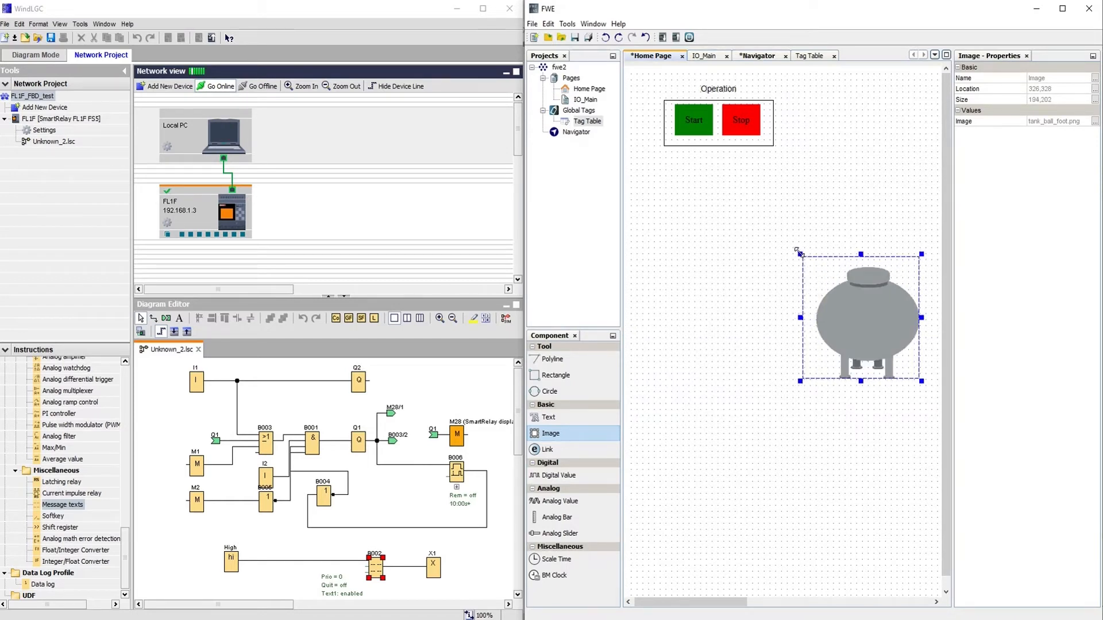
pyautogui.moveTo(813, 264); pyautogui.dragTo(800, 255)
pyautogui.moveTo(884, 315); pyautogui.dragTo(861, 240)
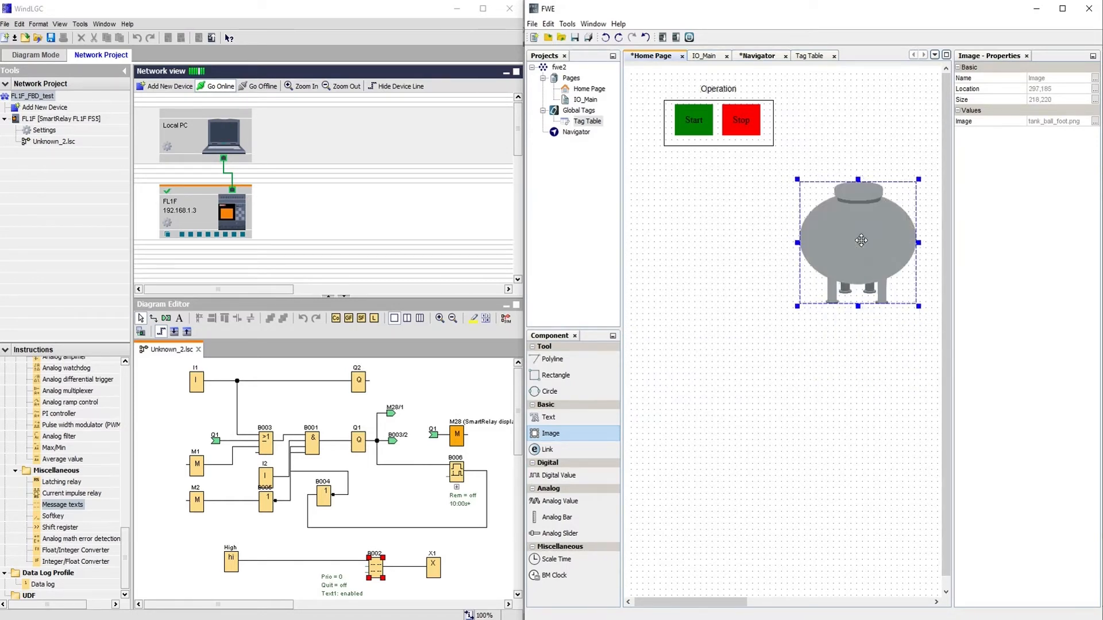
pyautogui.click(1006, 238)
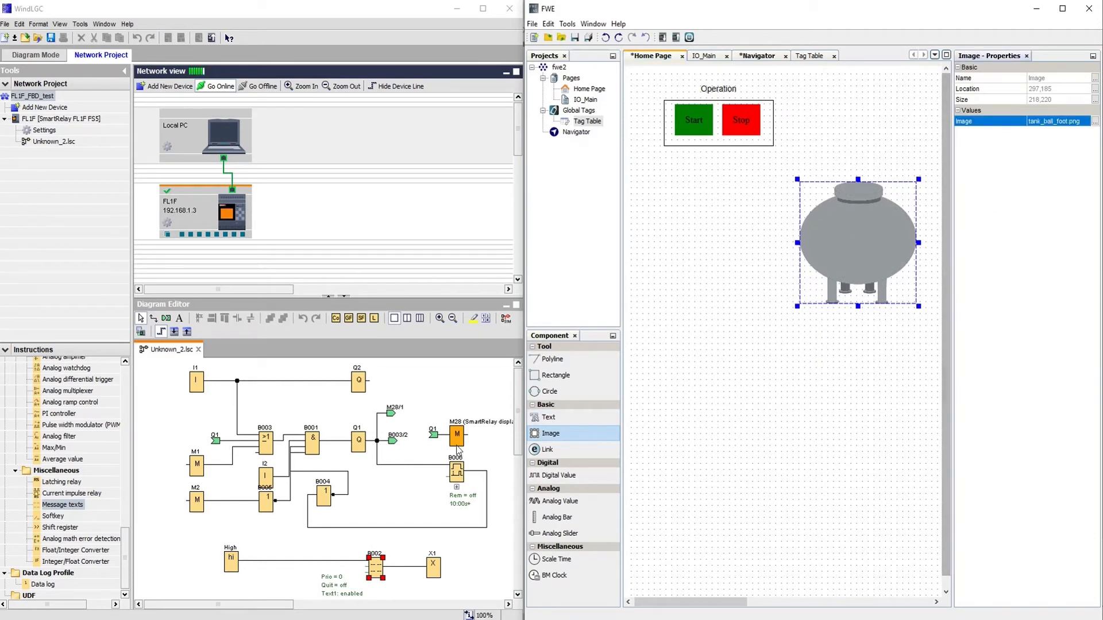
pyautogui.click(557, 435)
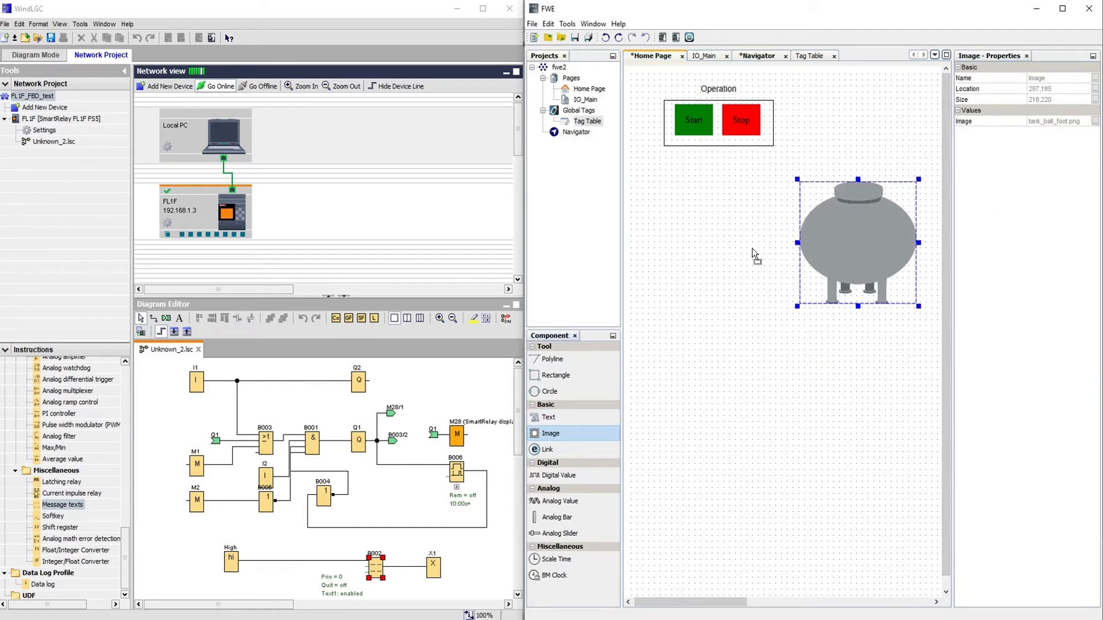
pyautogui.click(742, 270)
# Make the placeholder a Pipes/bend_rt_3d.png bend, sized and joined to the tank's left side.
pyautogui.moveTo(774, 299); pyautogui.dragTo(754, 280)
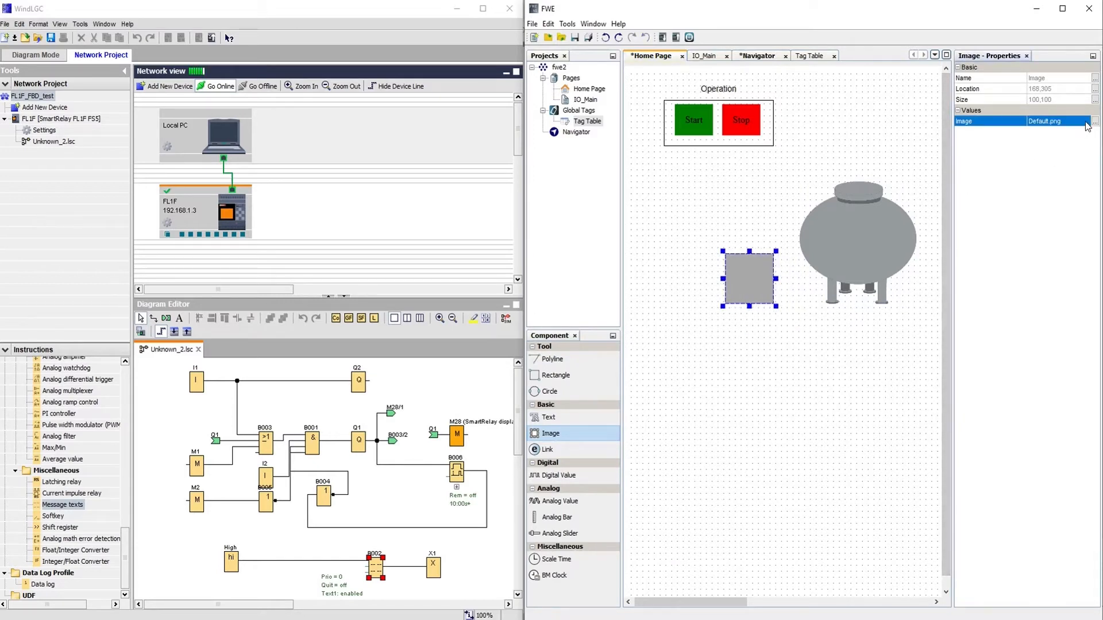
pyautogui.click(1095, 125)
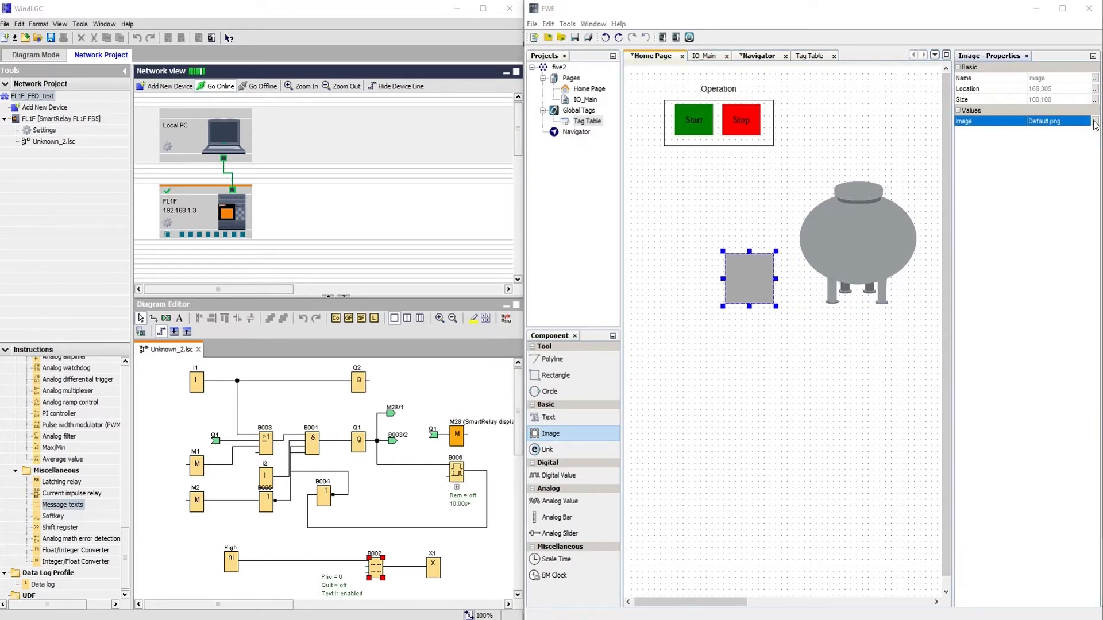
pyautogui.click(616, 338)
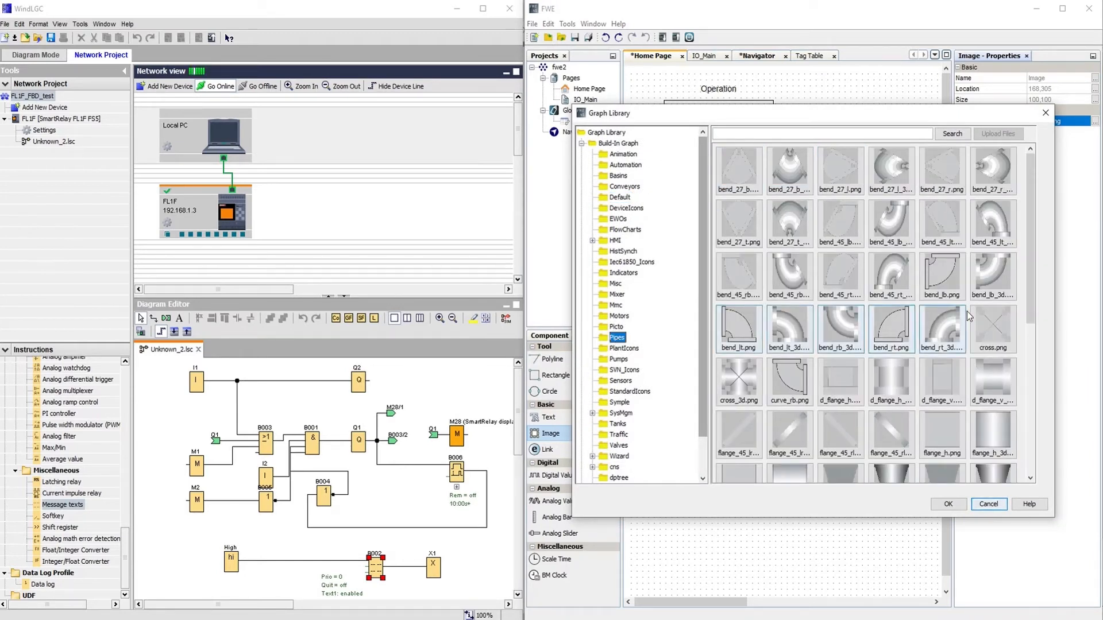
pyautogui.click(951, 338)
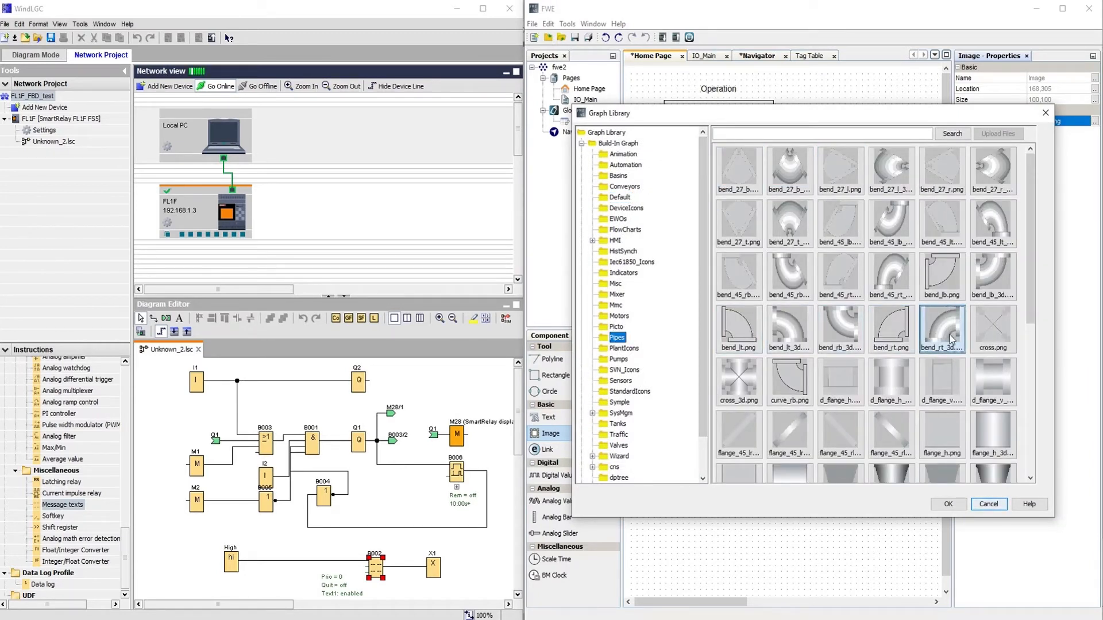
pyautogui.click(963, 505)
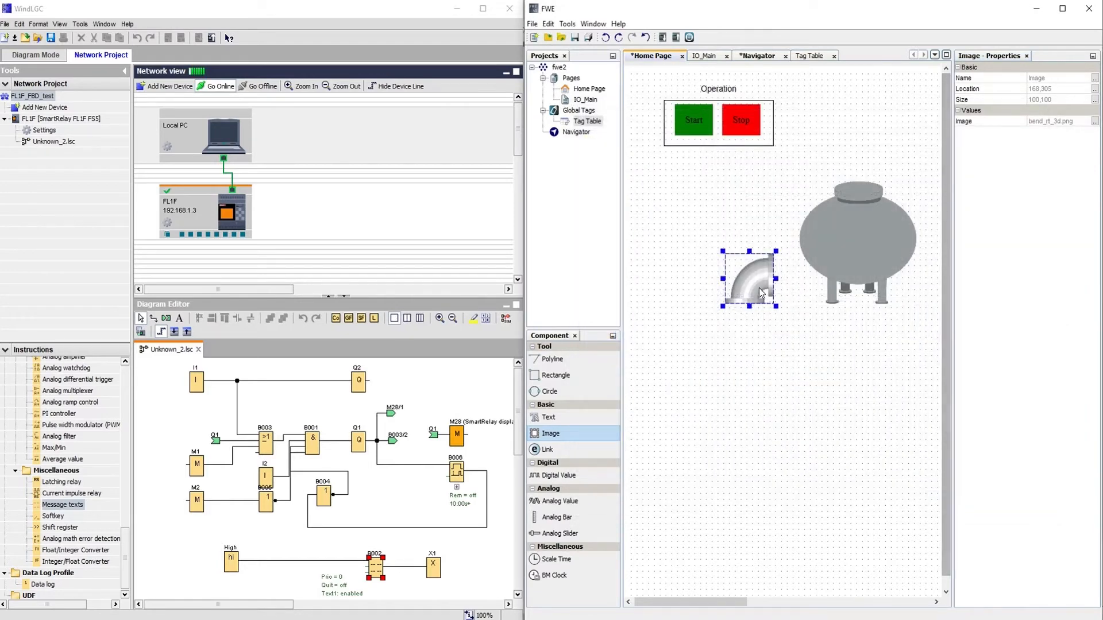
pyautogui.moveTo(769, 272)
pyautogui.mouseDown()
pyautogui.moveTo(782, 256)
pyautogui.moveTo(750, 273)
pyautogui.moveTo(760, 264)
pyautogui.mouseUp()
pyautogui.moveTo(775, 256); pyautogui.dragTo(781, 256)
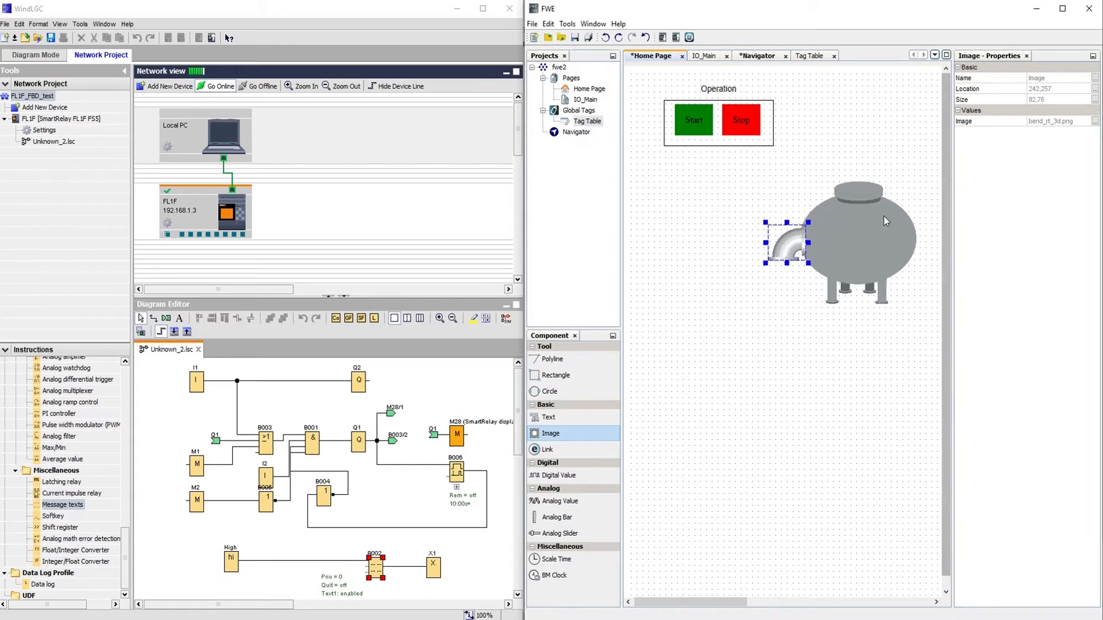
# Add another image below the bend showing the d_flange_h_3d.png flange pipe.
pyautogui.click(555, 433)
pyautogui.click(797, 322)
pyautogui.moveTo(830, 345); pyautogui.dragTo(785, 290)
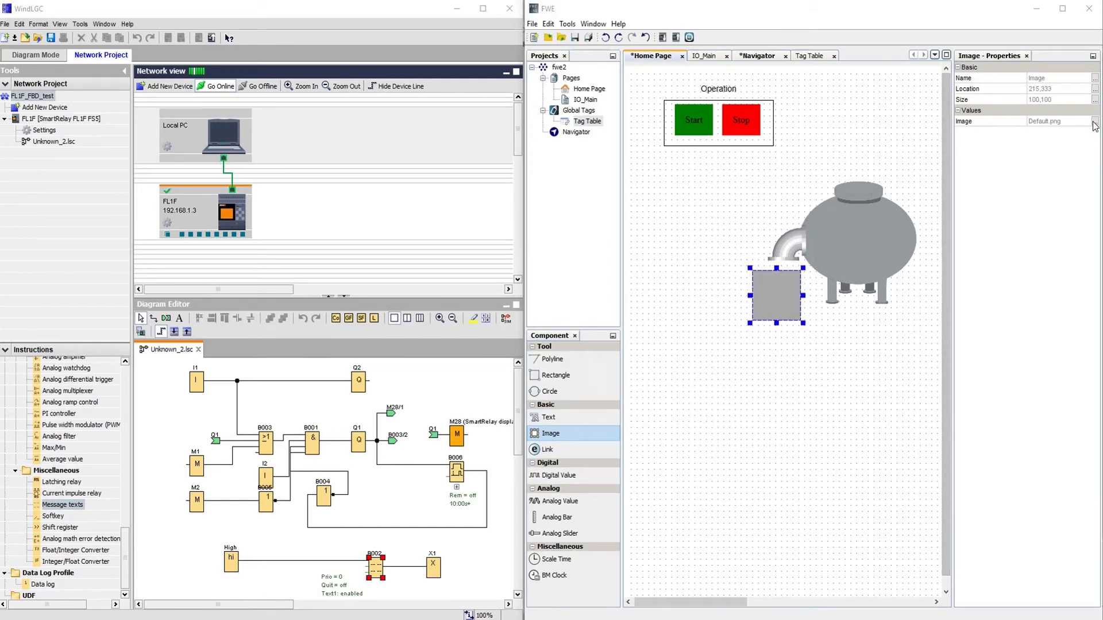
pyautogui.click(1095, 121)
pyautogui.click(617, 337)
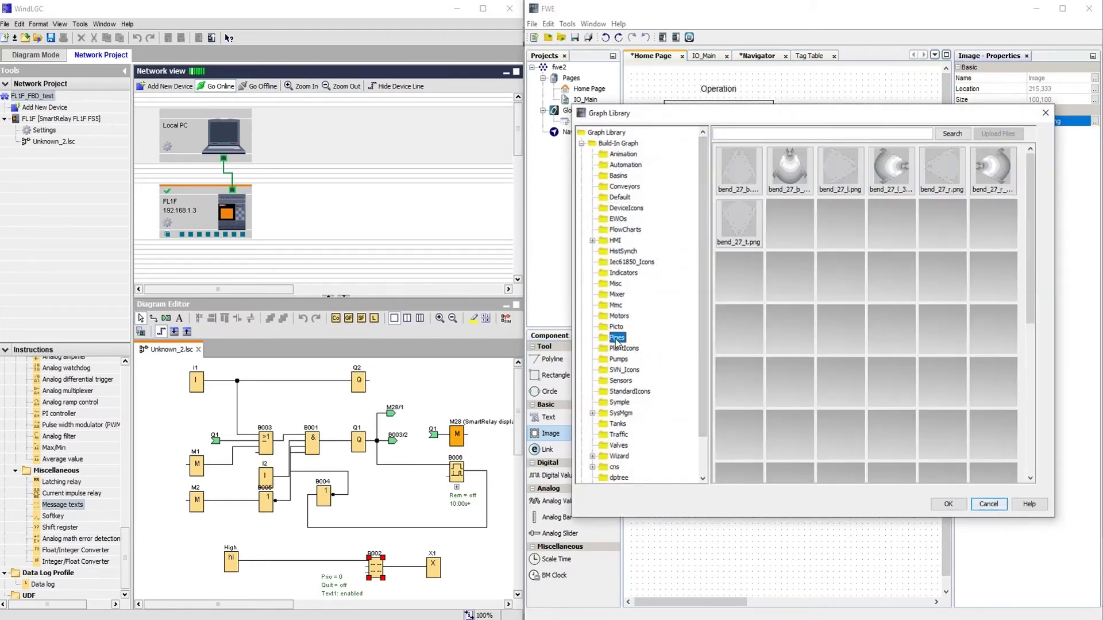
pyautogui.click(891, 381)
pyautogui.click(947, 503)
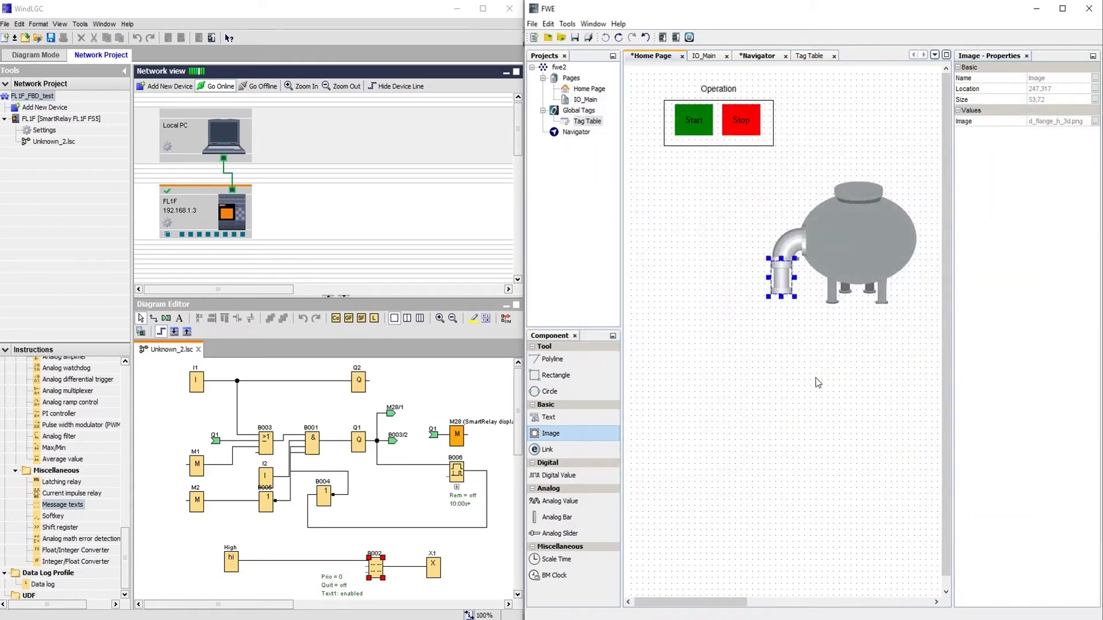
pyautogui.click(820, 383)
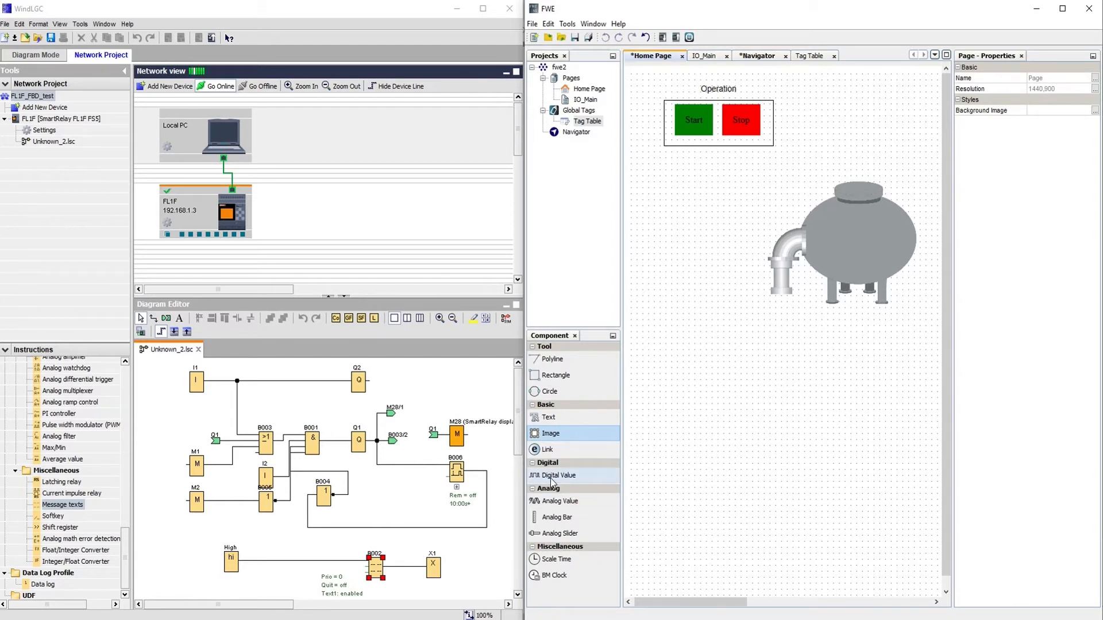
# Place an Analog Bar below the pipe and widen it.
pyautogui.click(553, 522)
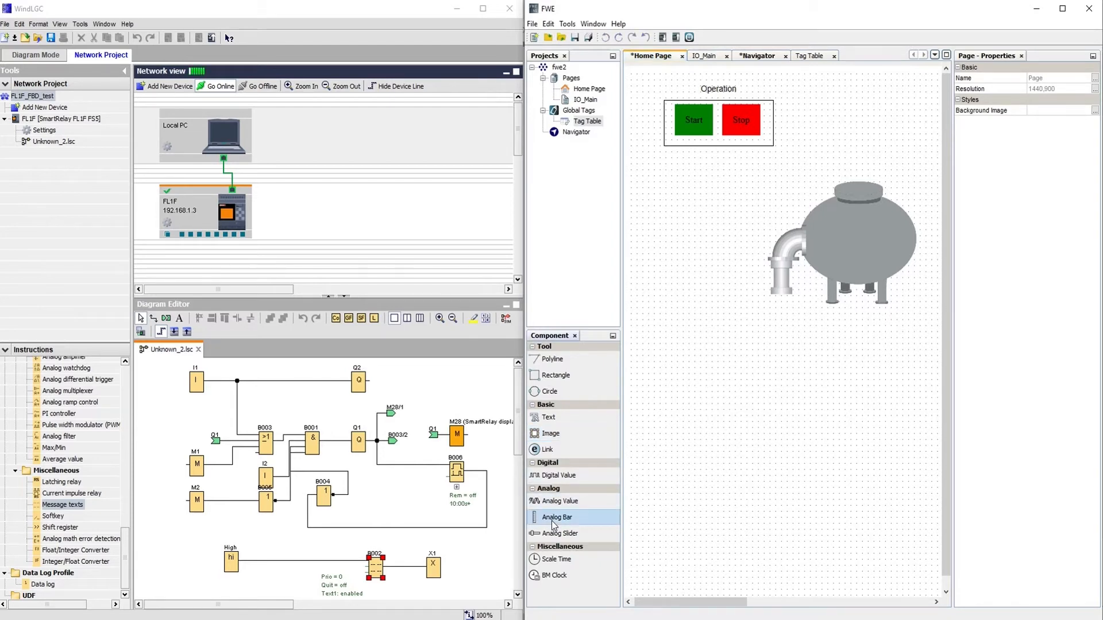
pyautogui.moveTo(674, 310); pyautogui.dragTo(849, 438)
pyautogui.click(543, 522)
pyautogui.click(725, 331)
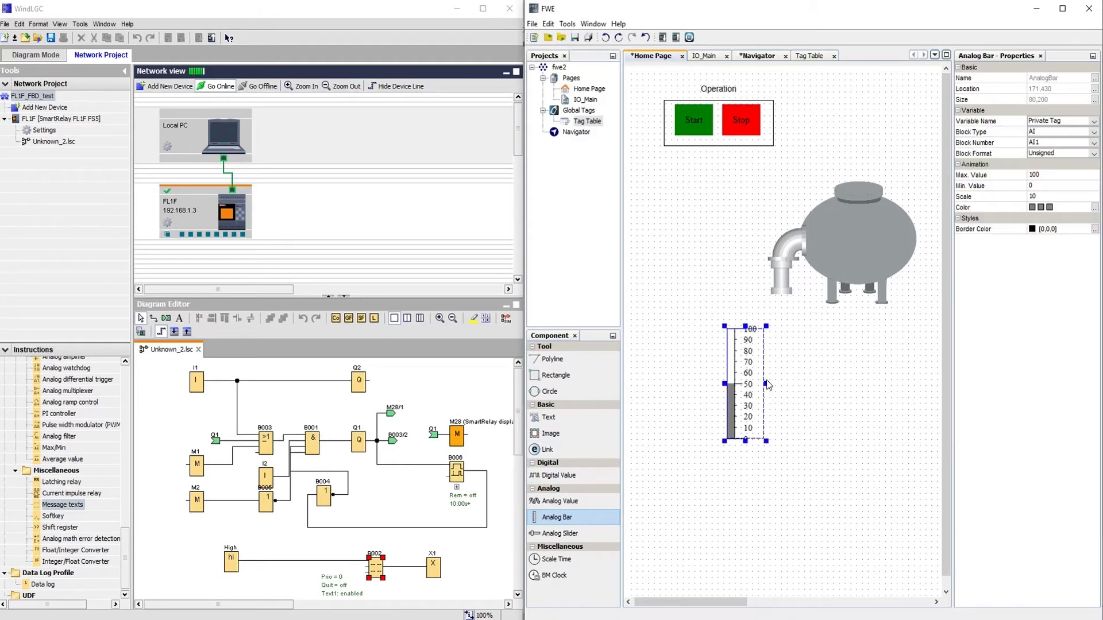
pyautogui.moveTo(766, 383); pyautogui.dragTo(876, 374)
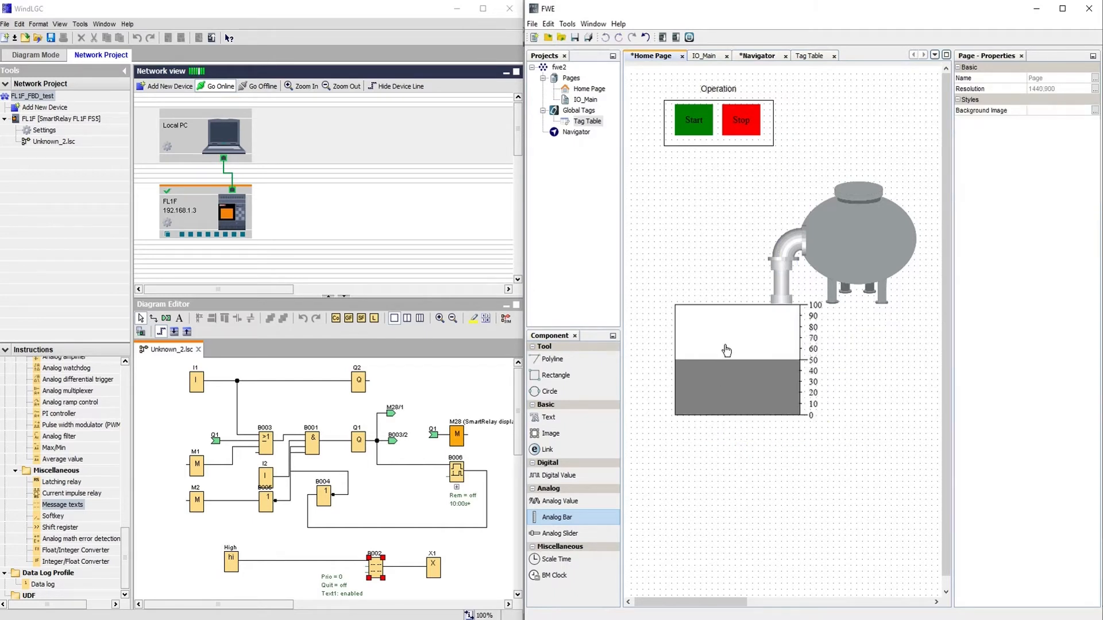
pyautogui.click(738, 350)
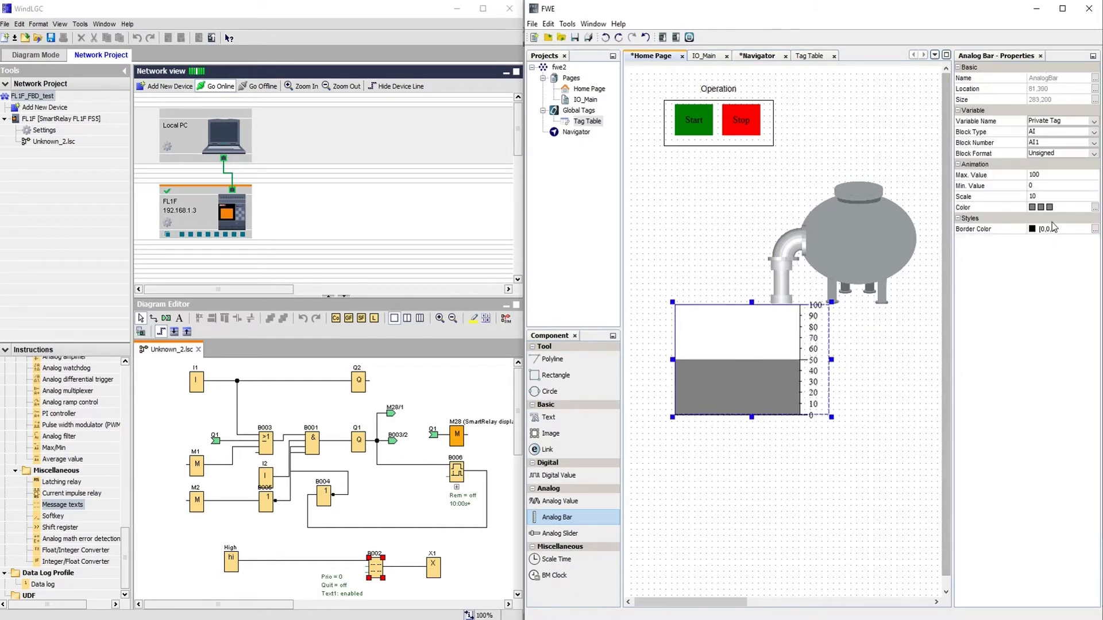
# Set all three colour ranges of the bar to blue and save them.
pyautogui.click(1034, 208)
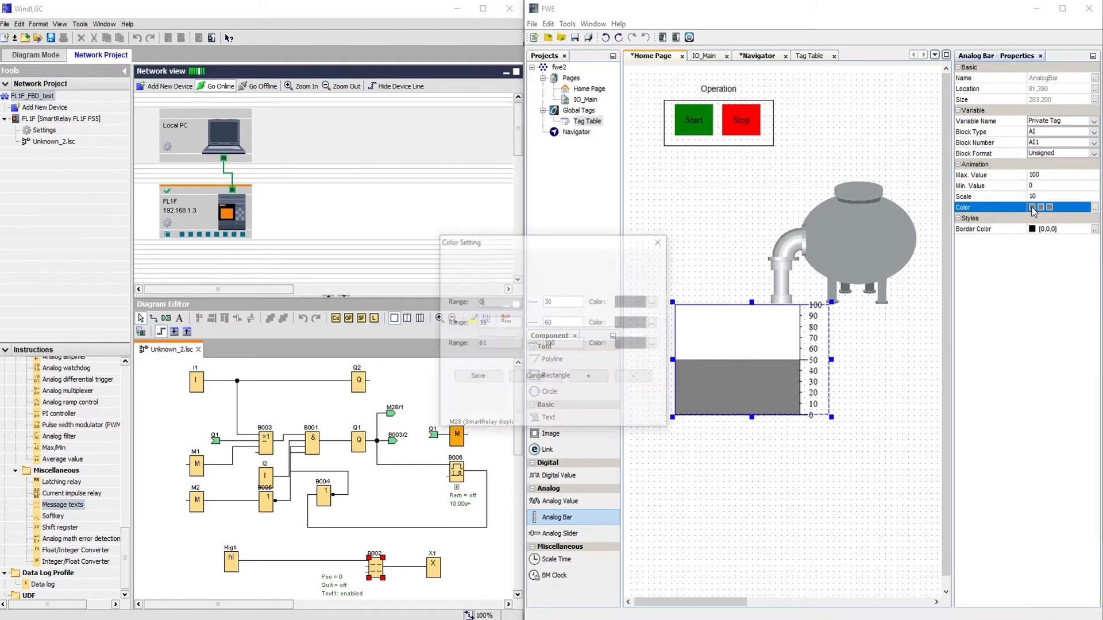
pyautogui.moveTo(584, 238); pyautogui.dragTo(571, 87)
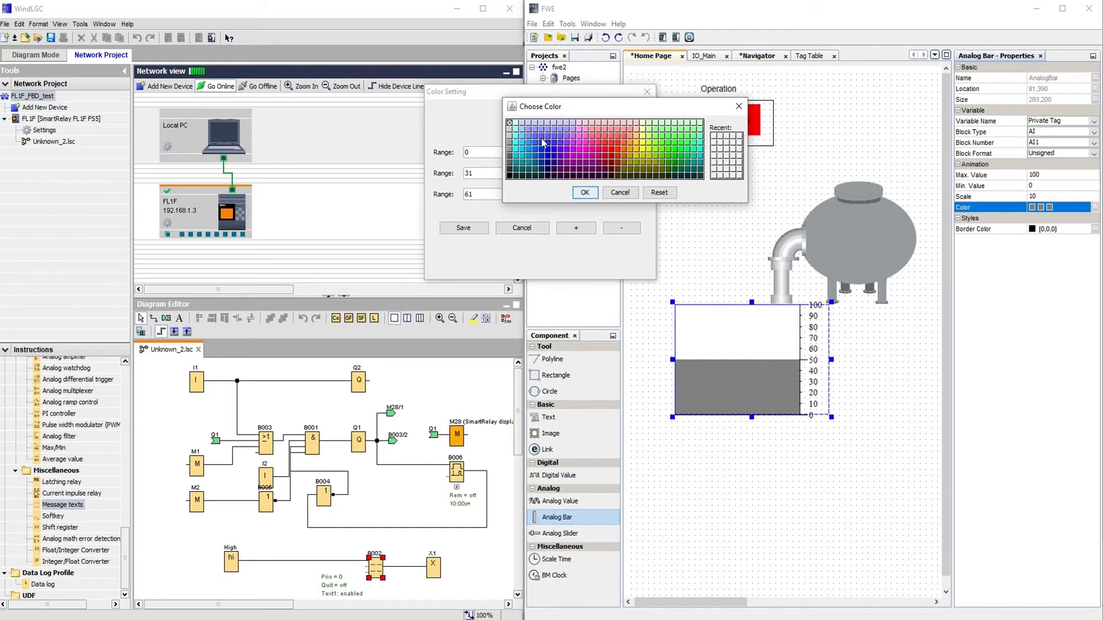
pyautogui.click(543, 142)
pyautogui.click(585, 192)
pyautogui.click(639, 174)
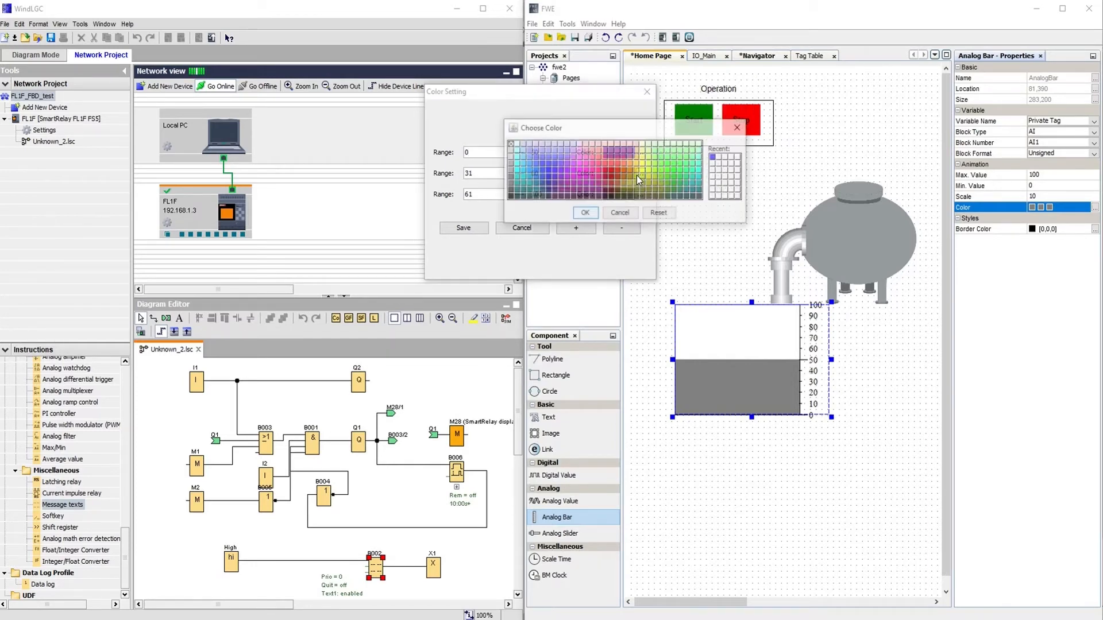
pyautogui.click(584, 214)
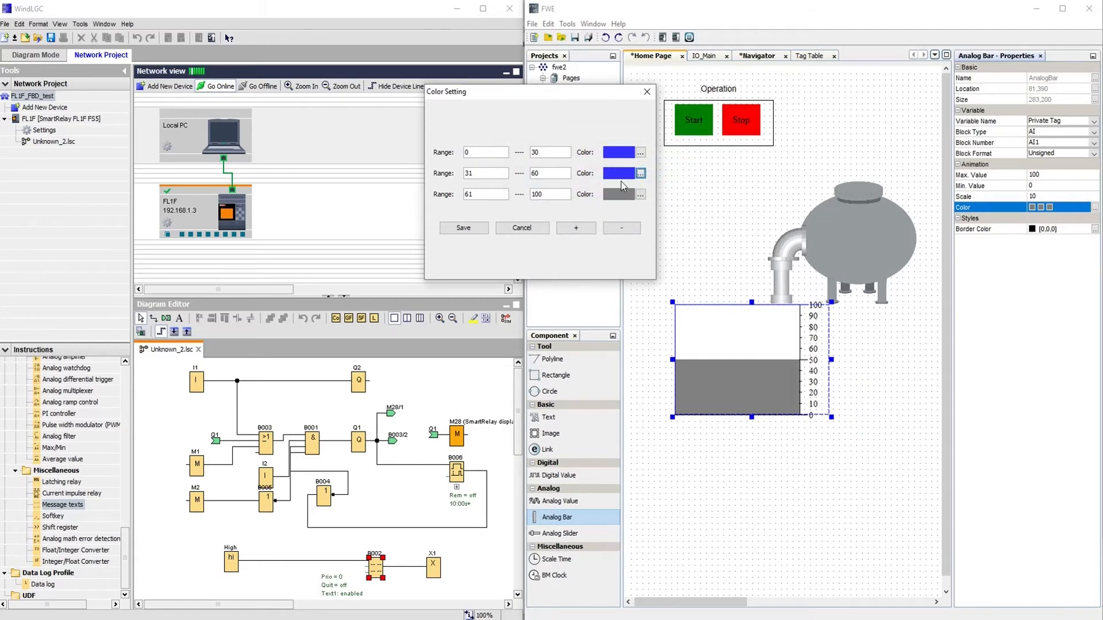
pyautogui.click(640, 194)
pyautogui.click(714, 178)
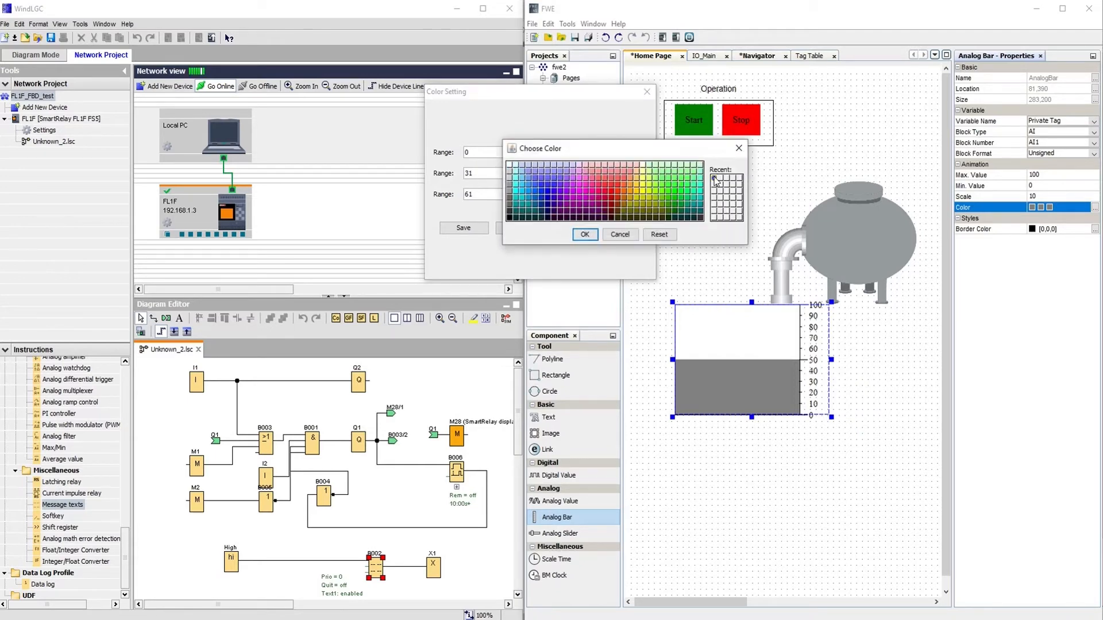
pyautogui.click(584, 234)
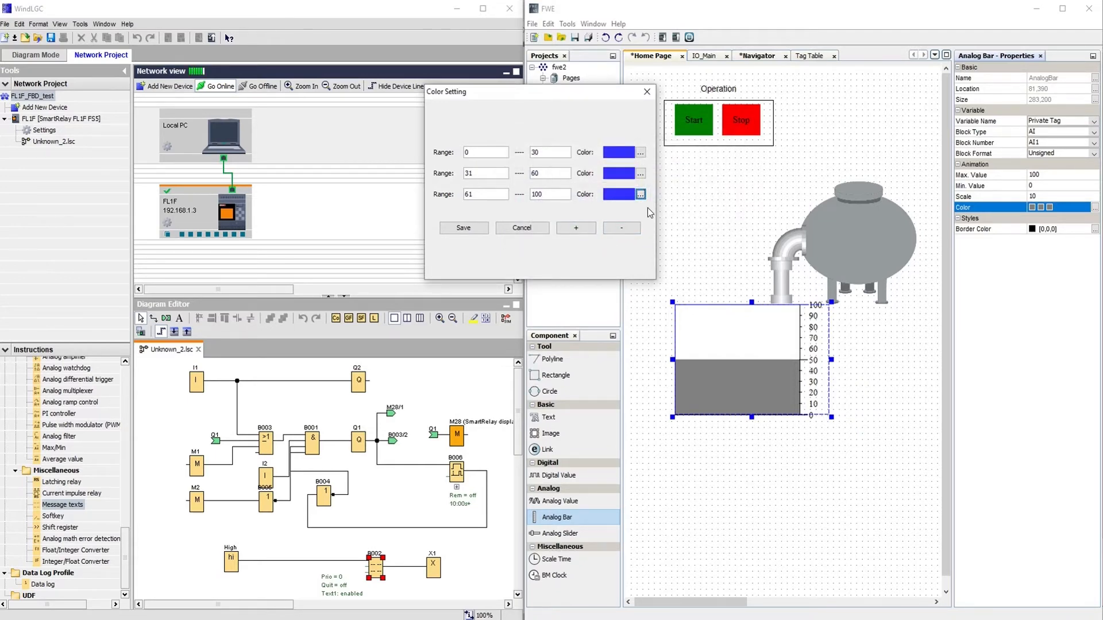
pyautogui.click(463, 228)
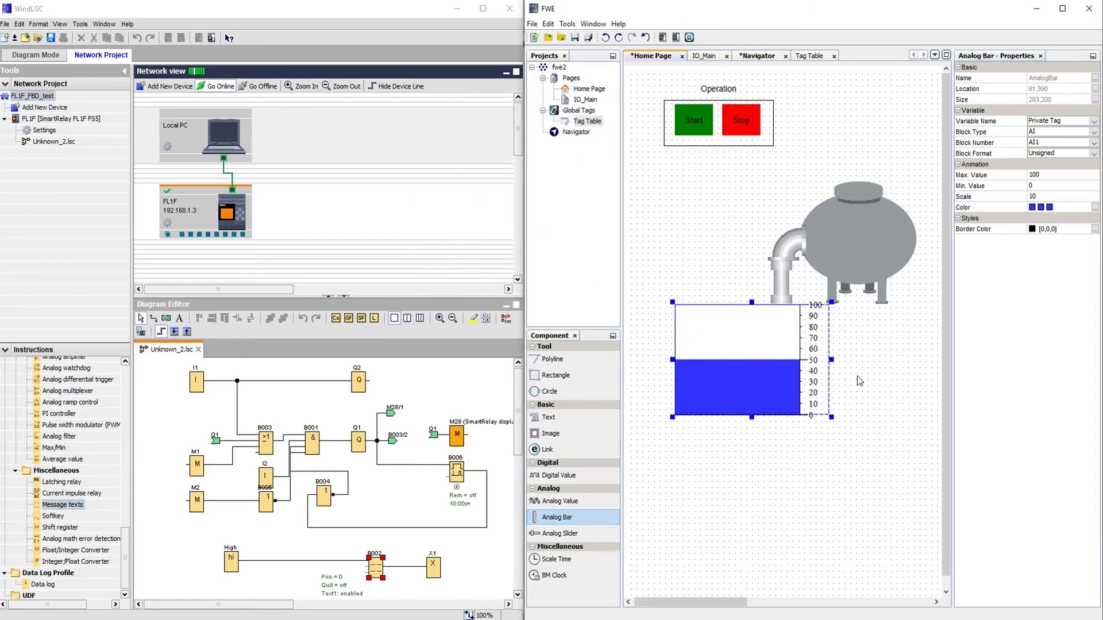
# Set the bar's Max. Value to 1000 and Scale to 100, then paste a duplicate.
pyautogui.click(1050, 174)
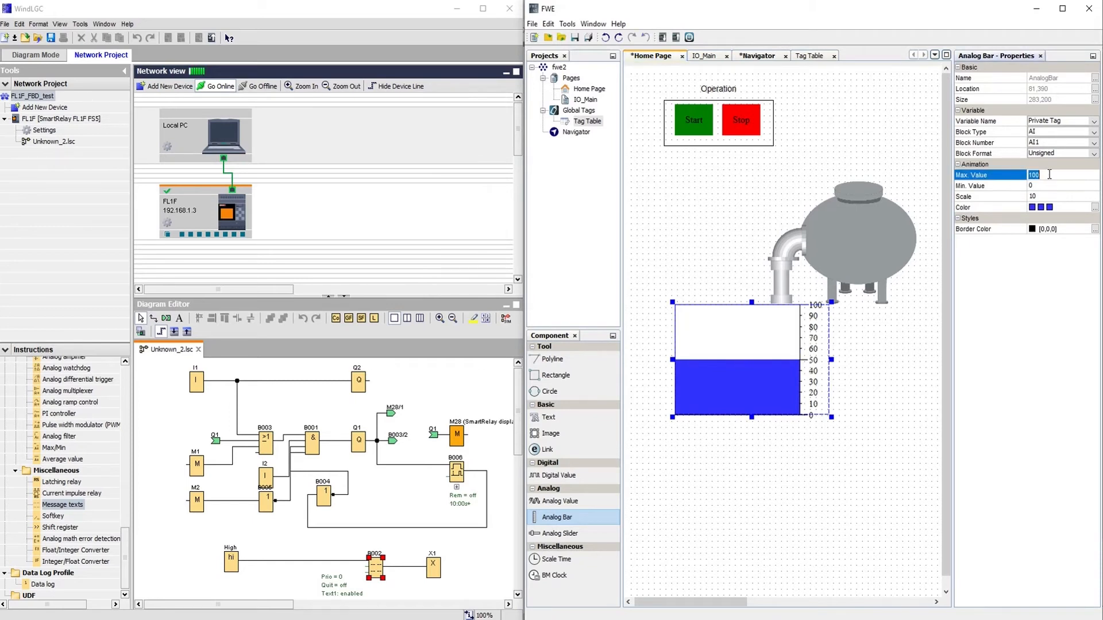
pyautogui.click(1049, 175)
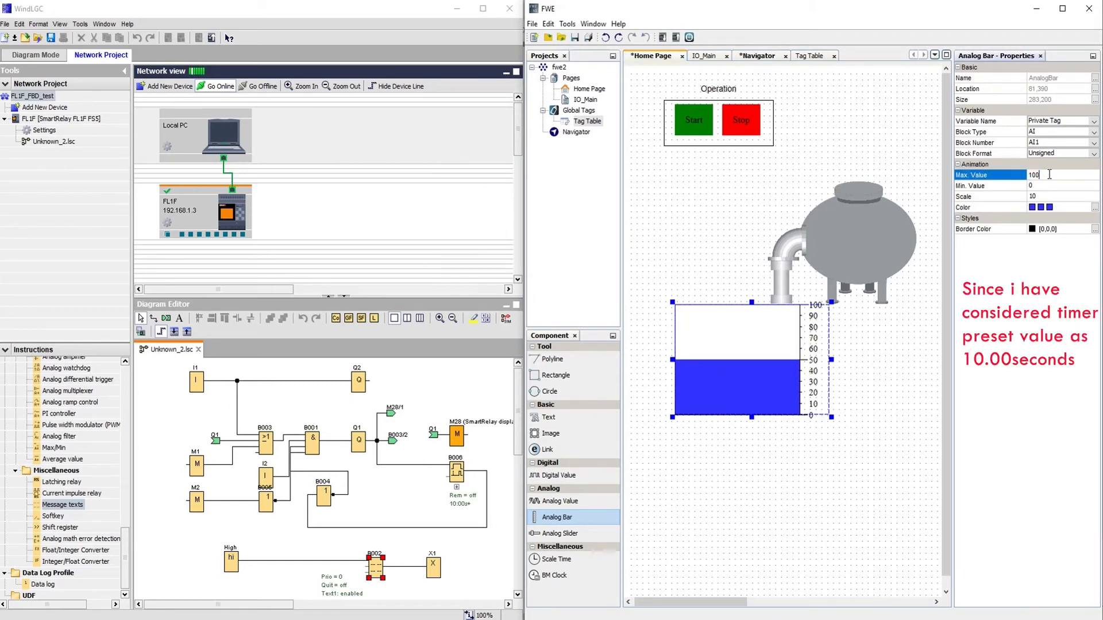
pyautogui.write('0')
pyautogui.click(1046, 196)
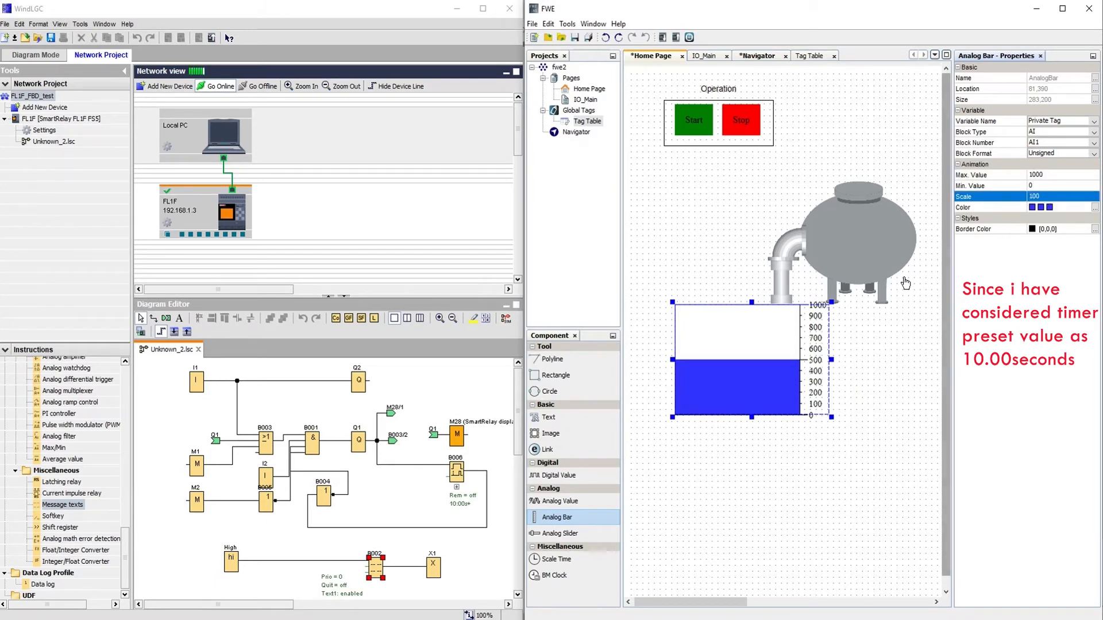
pyautogui.click(761, 374)
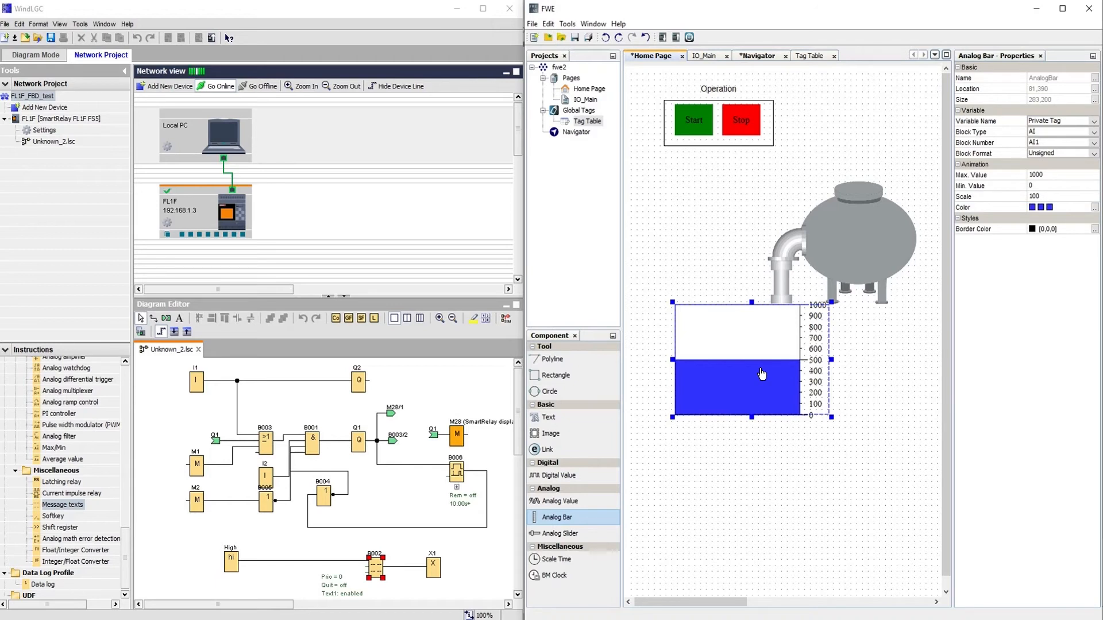
pyautogui.hotkey('ctrl', 'v')
# Move the duplicated analog bar onto the tank's right side.
pyautogui.moveTo(806, 429); pyautogui.dragTo(862, 262)
pyautogui.moveTo(737, 599); pyautogui.dragTo(761, 601)
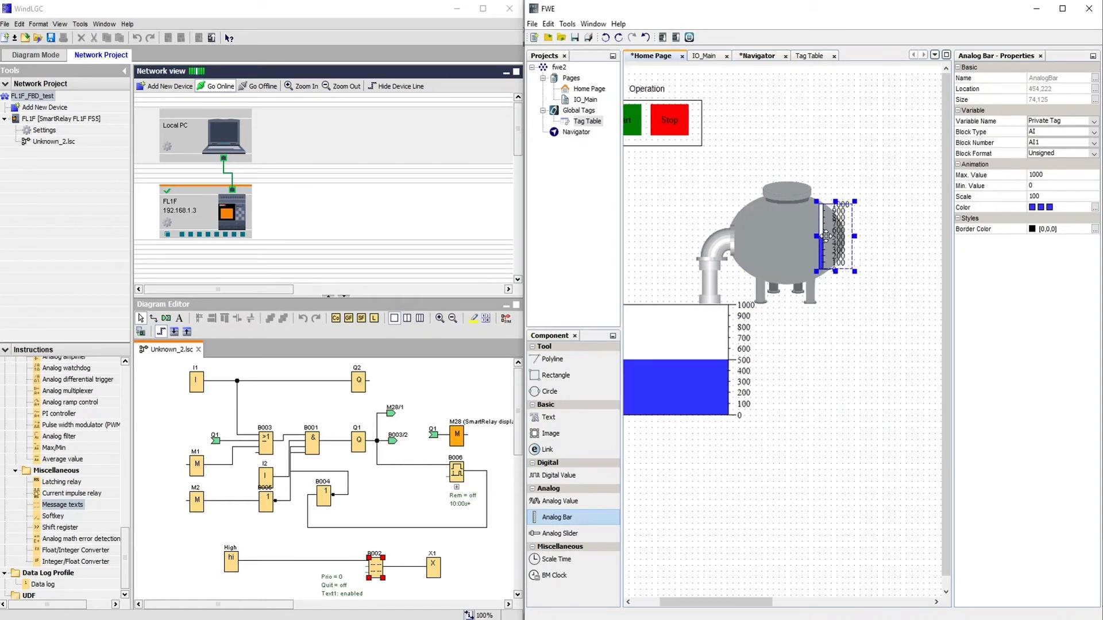
pyautogui.click(892, 235)
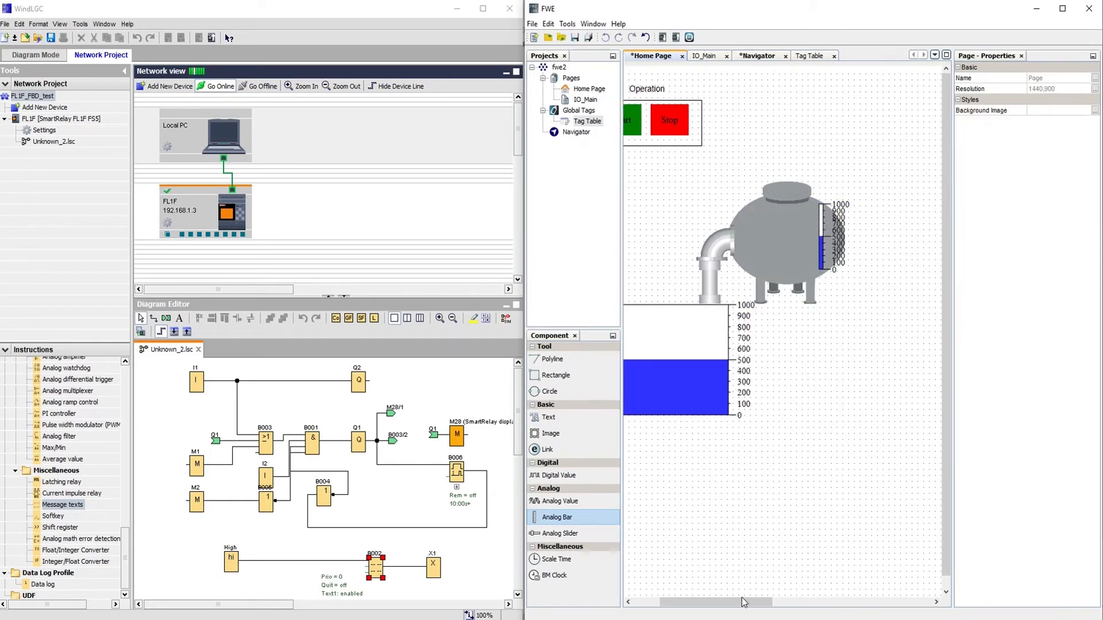
pyautogui.moveTo(744, 600); pyautogui.dragTo(715, 600)
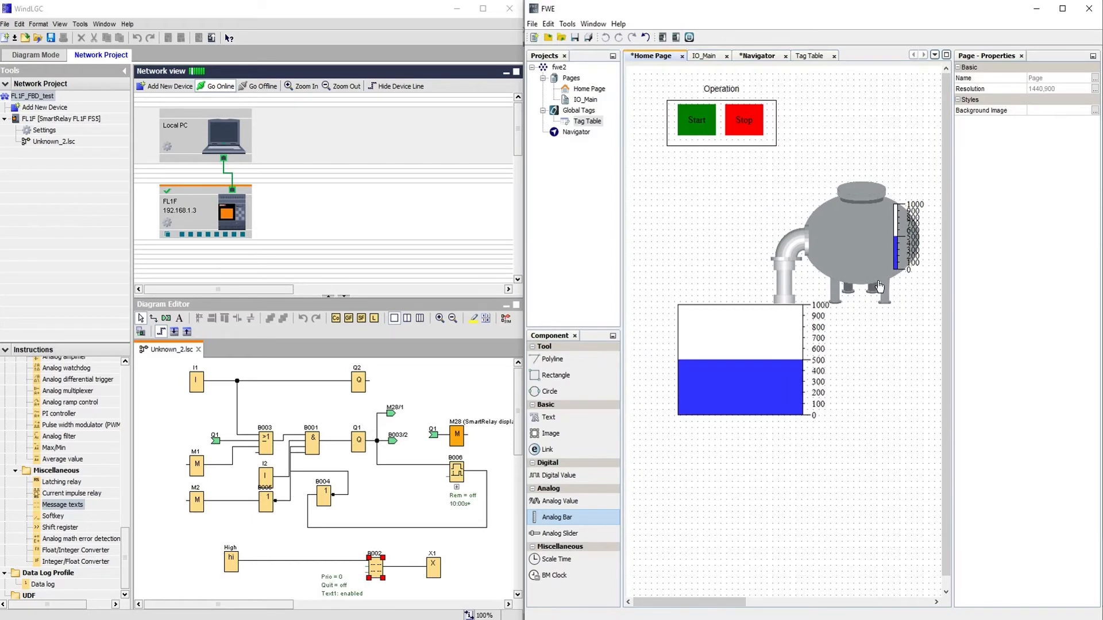
pyautogui.click(911, 239)
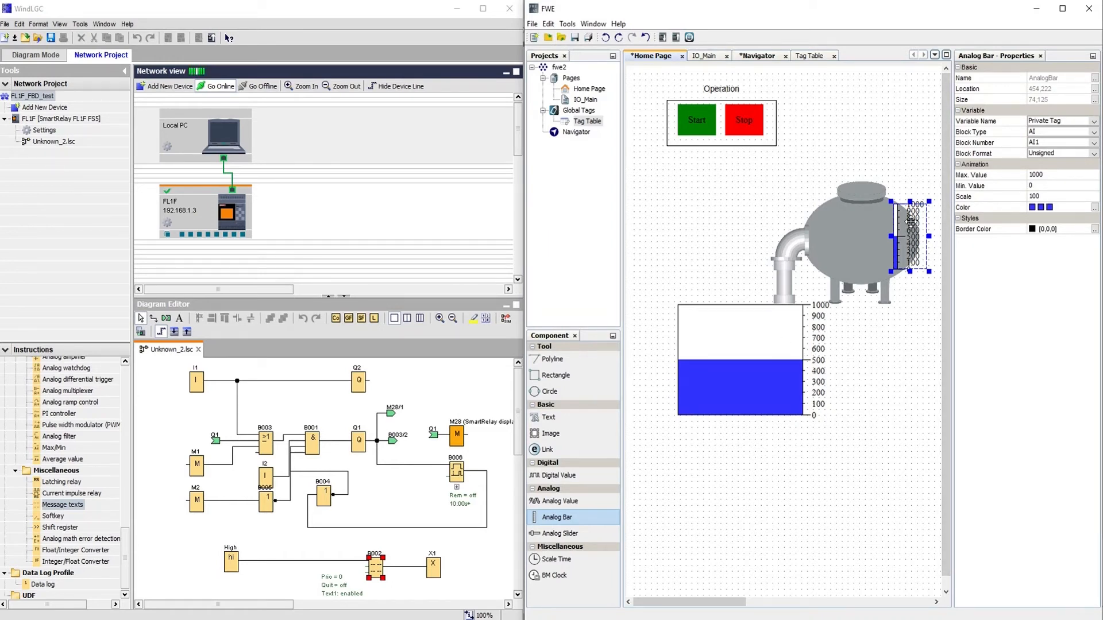
# Compare the large and small analog bars' settings, then bring the B006 logic forward.
pyautogui.click(460, 481)
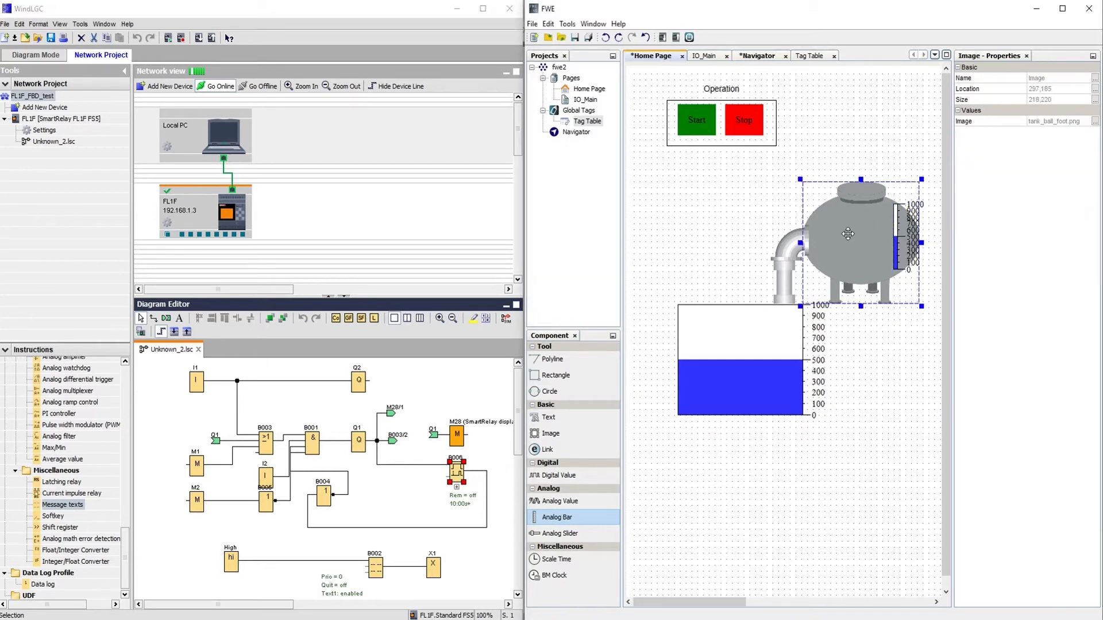
pyautogui.click(736, 365)
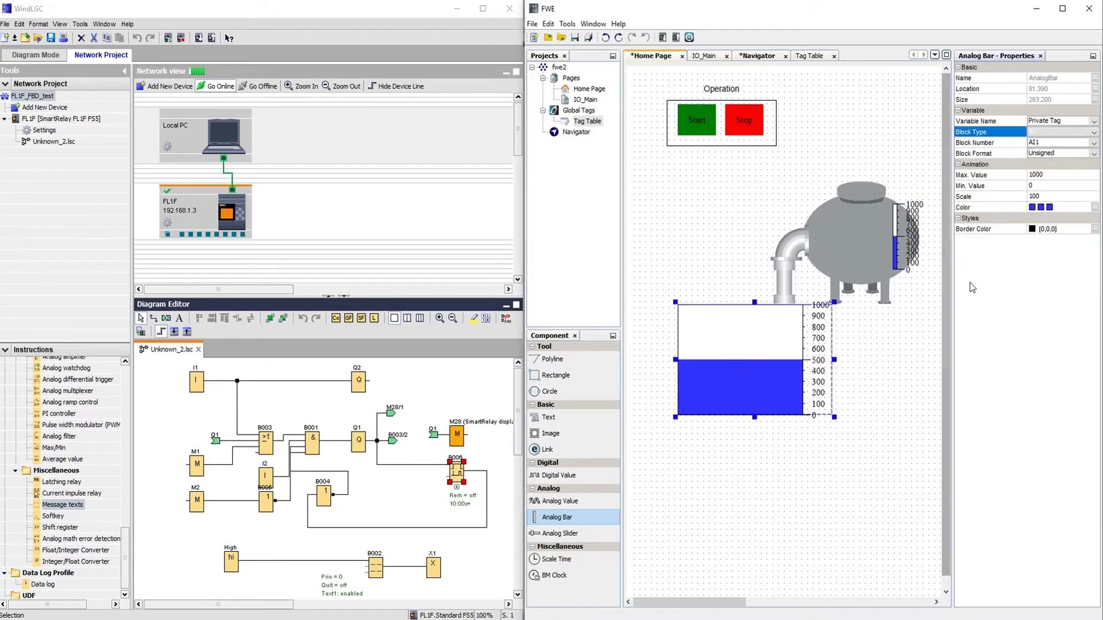
pyautogui.click(892, 241)
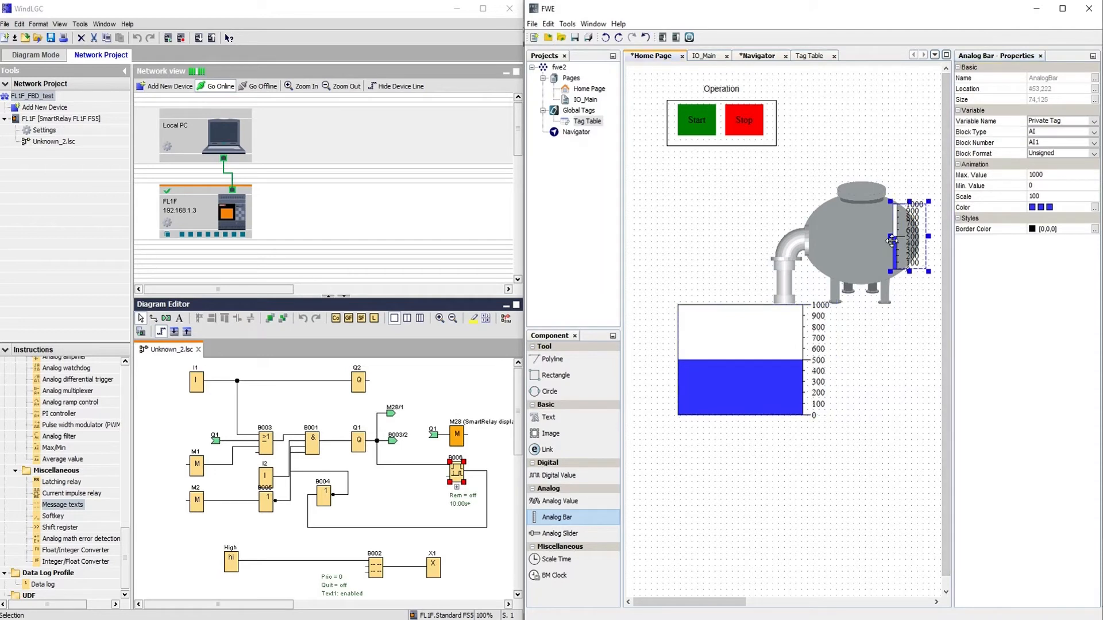
pyautogui.click(762, 366)
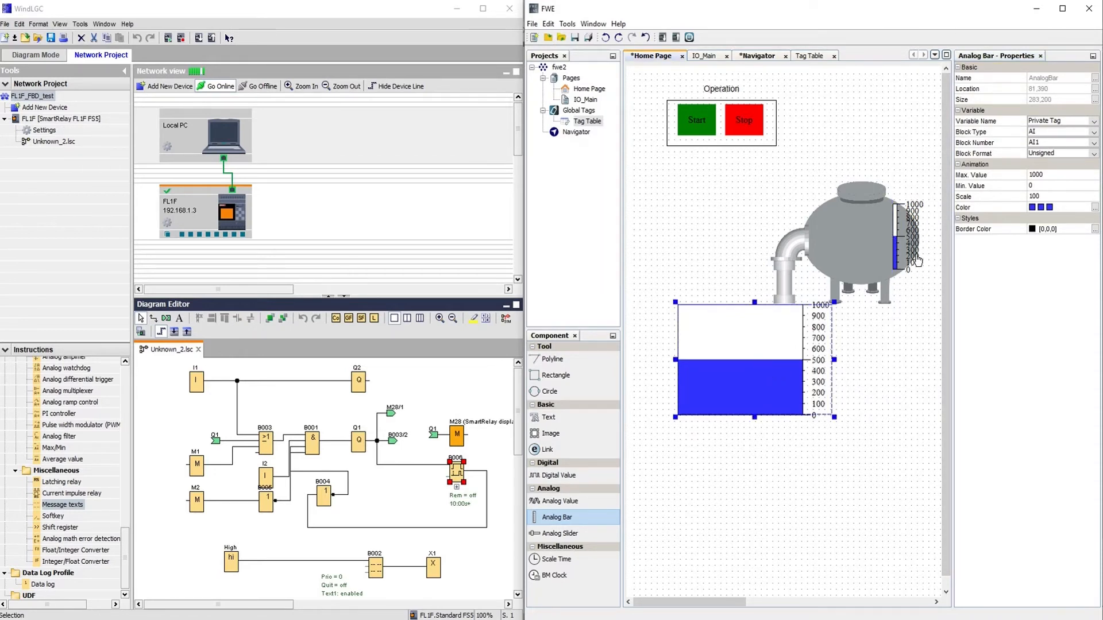
pyautogui.click(898, 244)
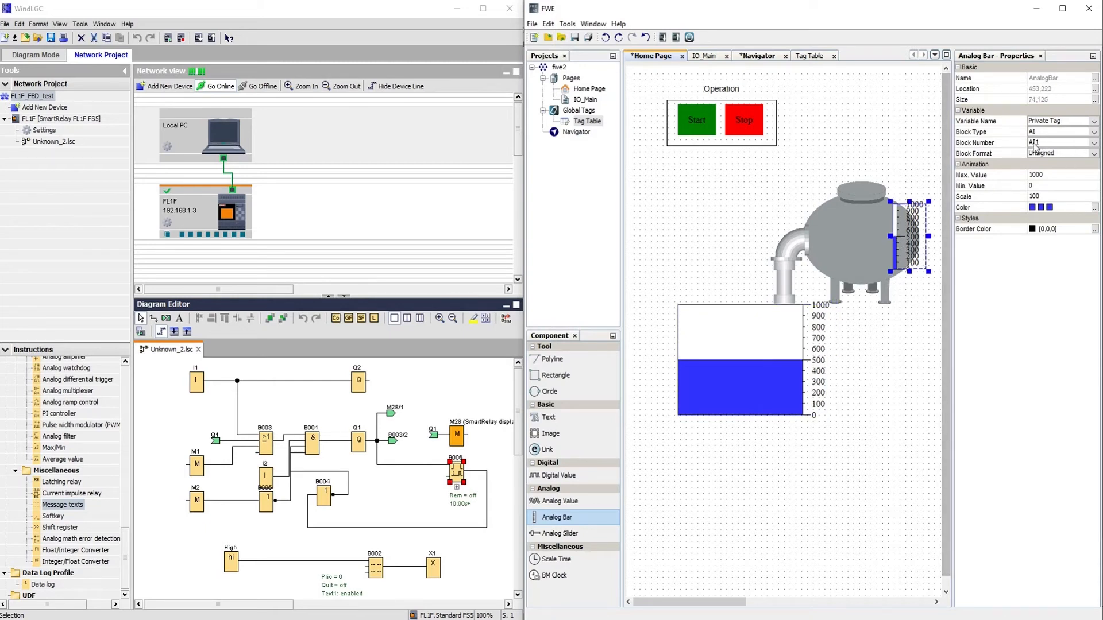
pyautogui.click(461, 481)
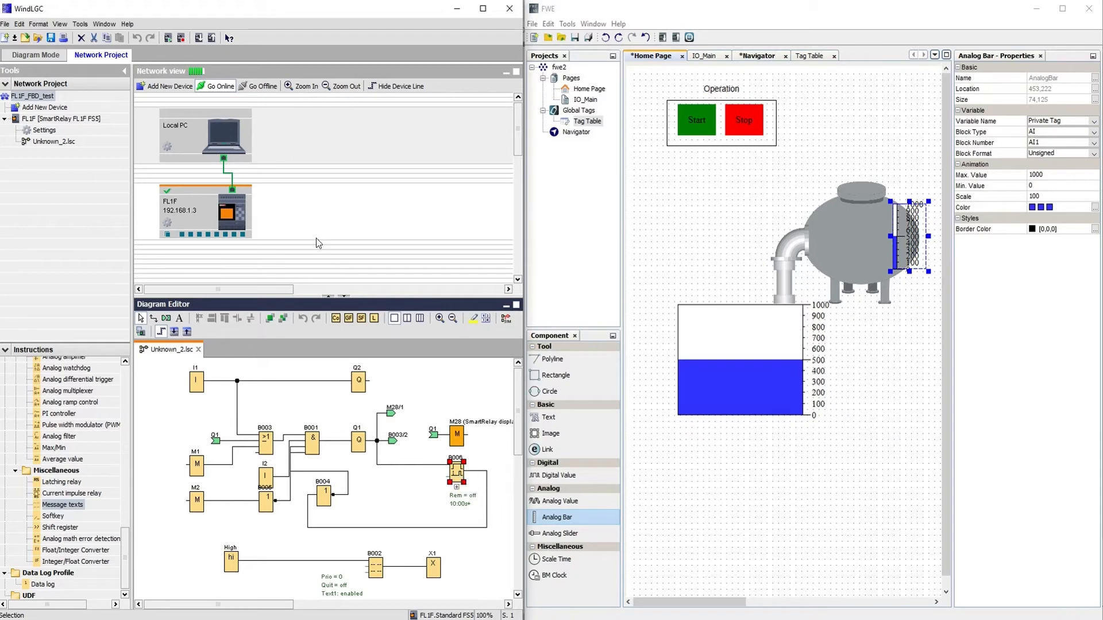
pyautogui.click(79, 25)
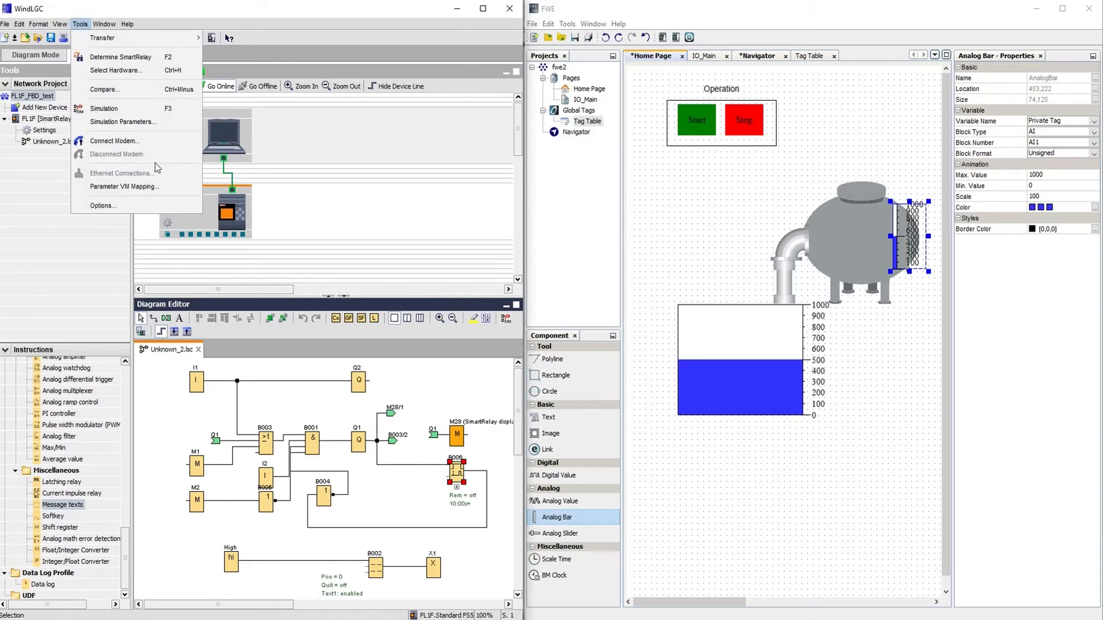
pyautogui.click(101, 186)
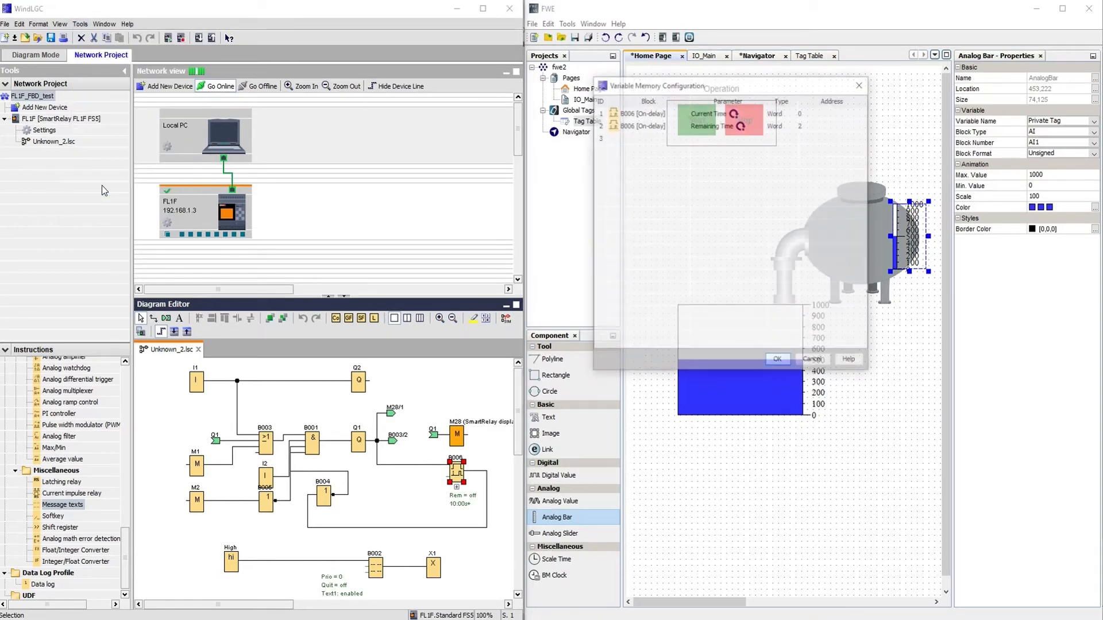
pyautogui.click(662, 113)
pyautogui.click(702, 113)
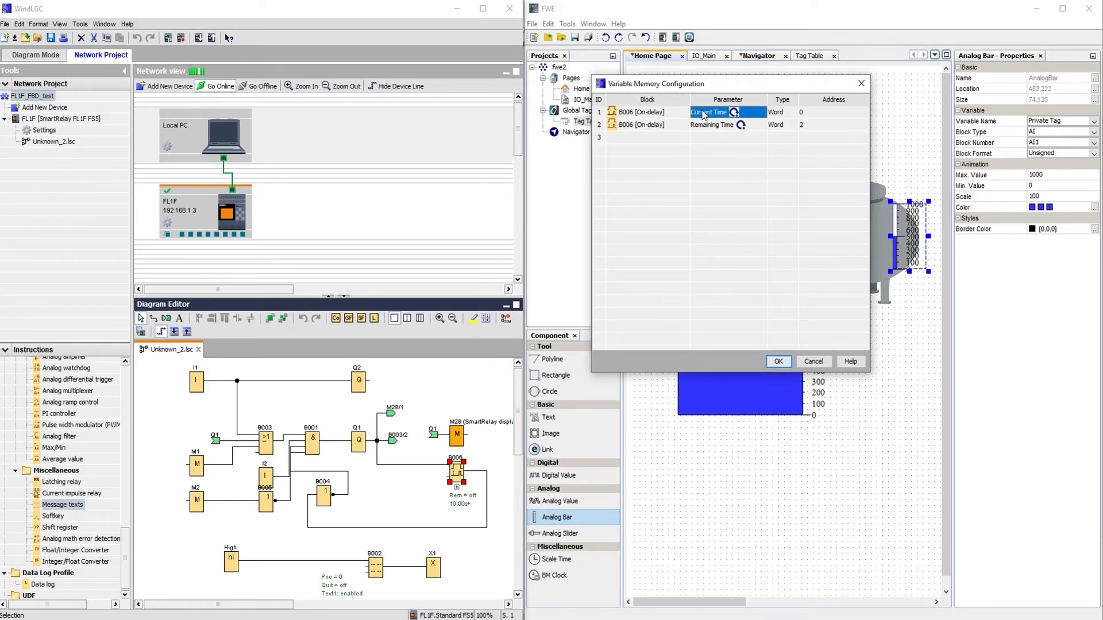
pyautogui.click(704, 126)
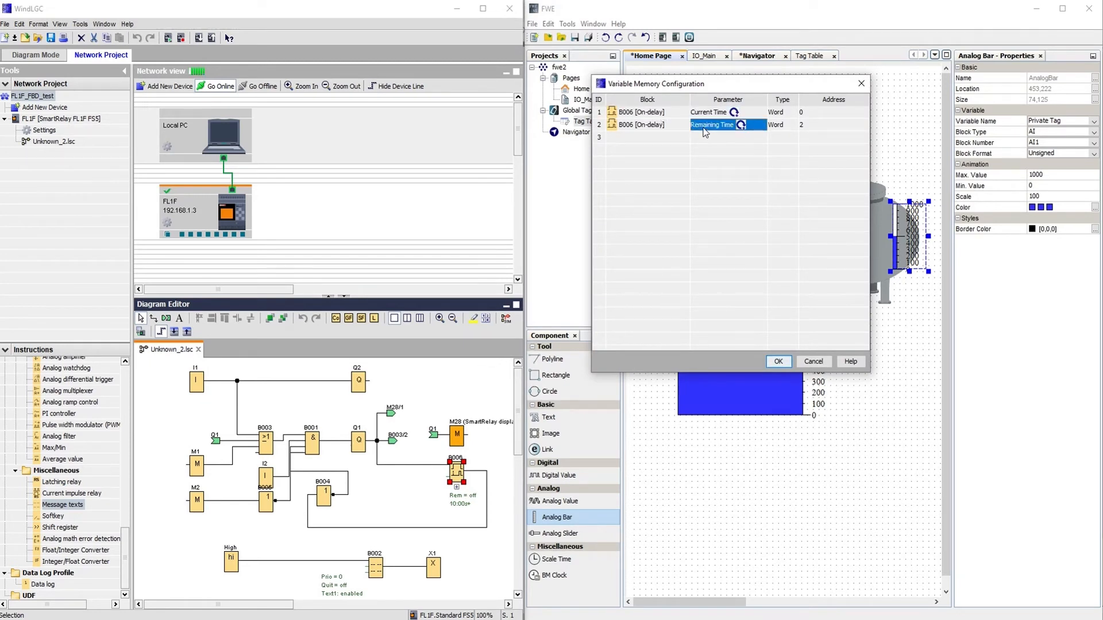
pyautogui.click(810, 116)
pyautogui.click(813, 126)
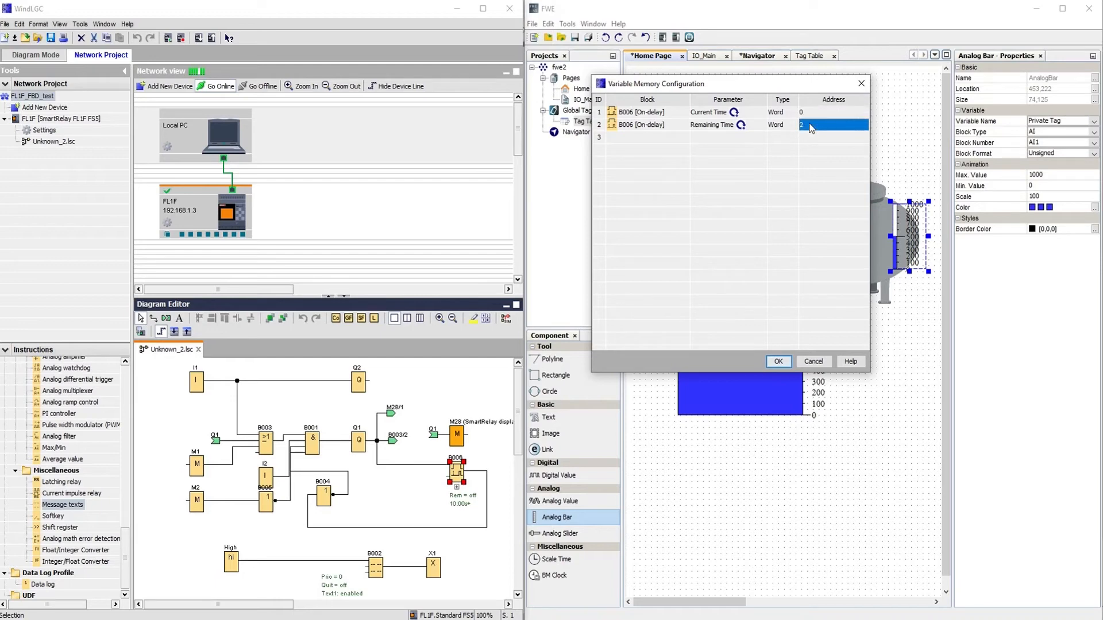
pyautogui.click(867, 84)
pyautogui.click(903, 218)
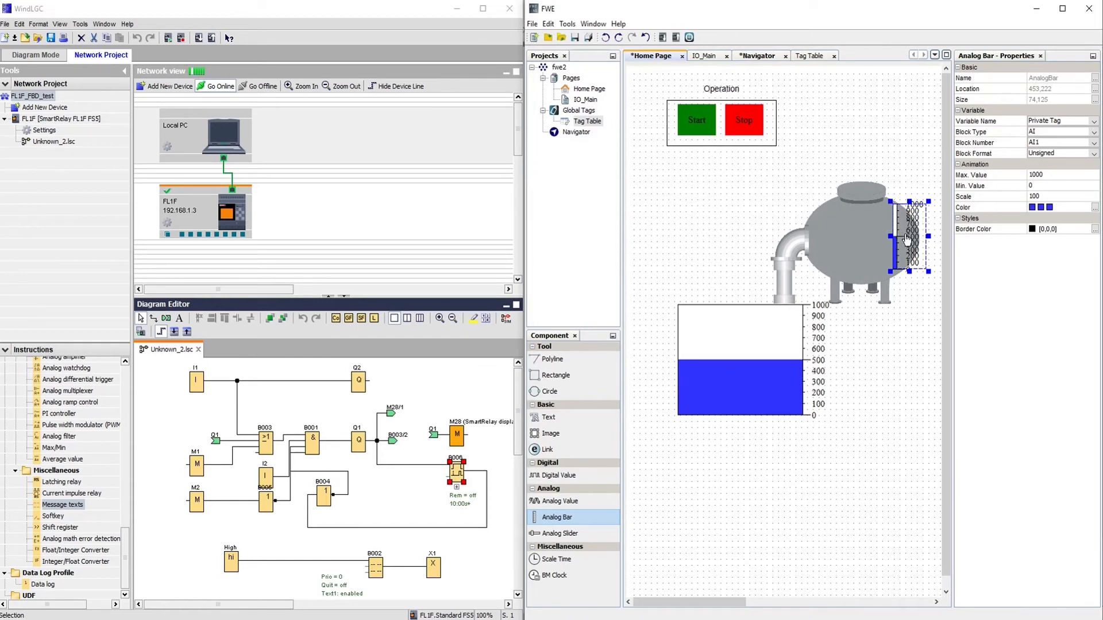
# Bind the small vessel bar to Block Type VW, Block Number 2.
pyautogui.click(1093, 133)
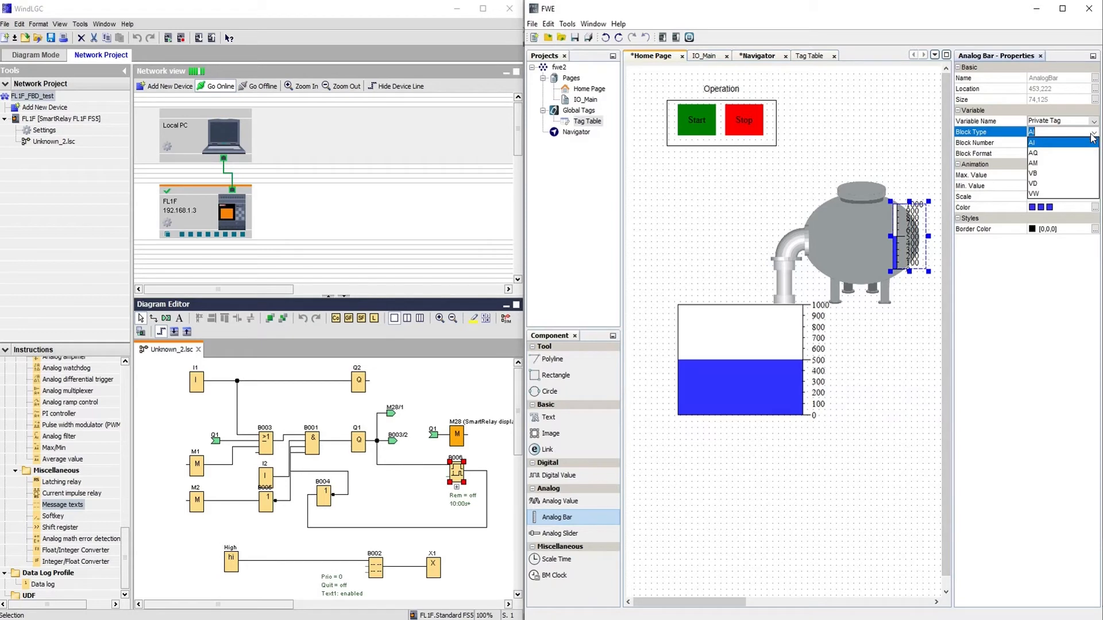
pyautogui.click(1063, 194)
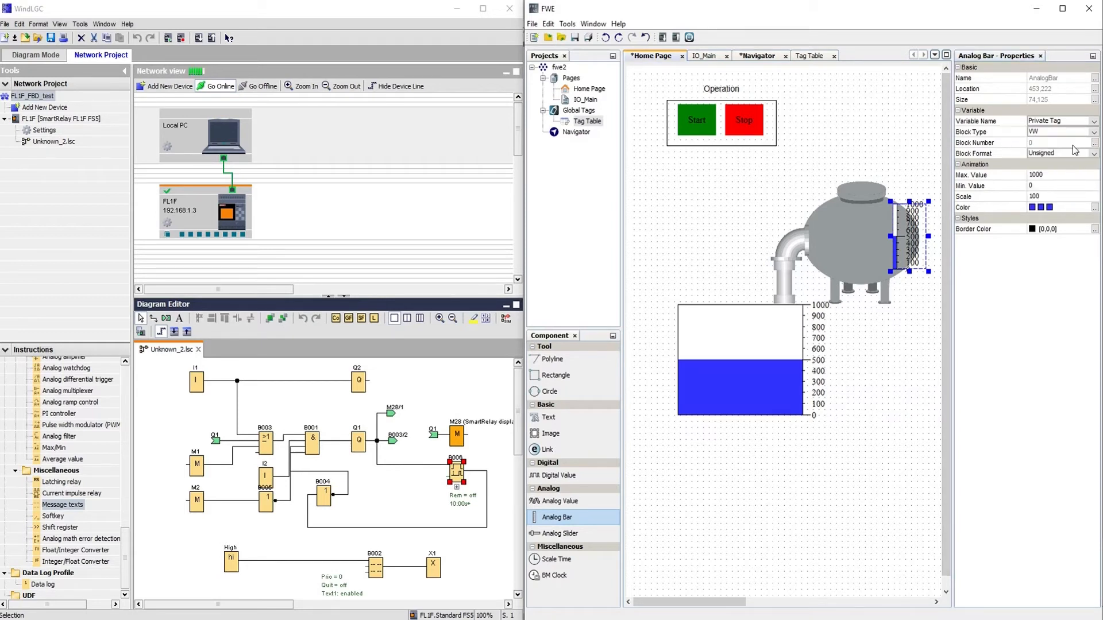
pyautogui.click(1075, 145)
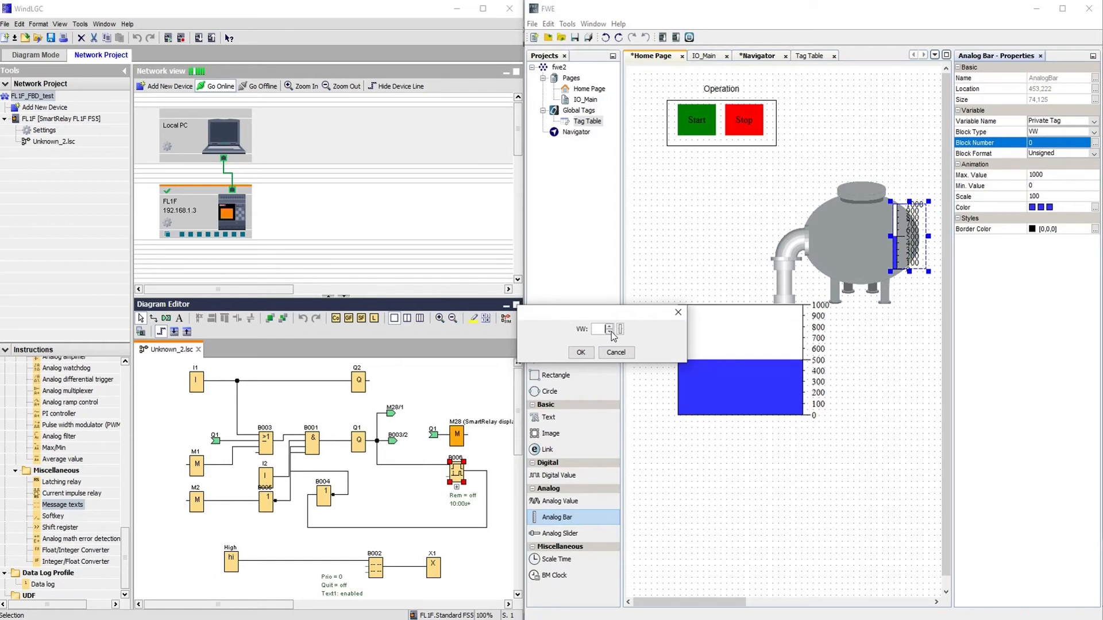
pyautogui.click(581, 352)
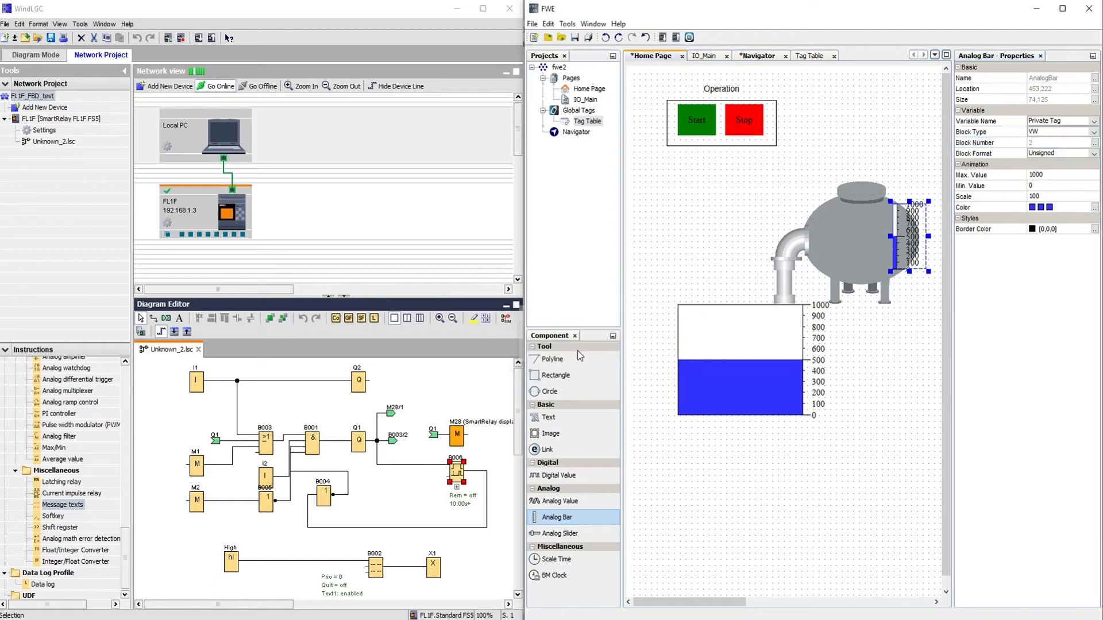
# Review the large tank bar's settings and locate output Q1 in the logic.
pyautogui.click(762, 343)
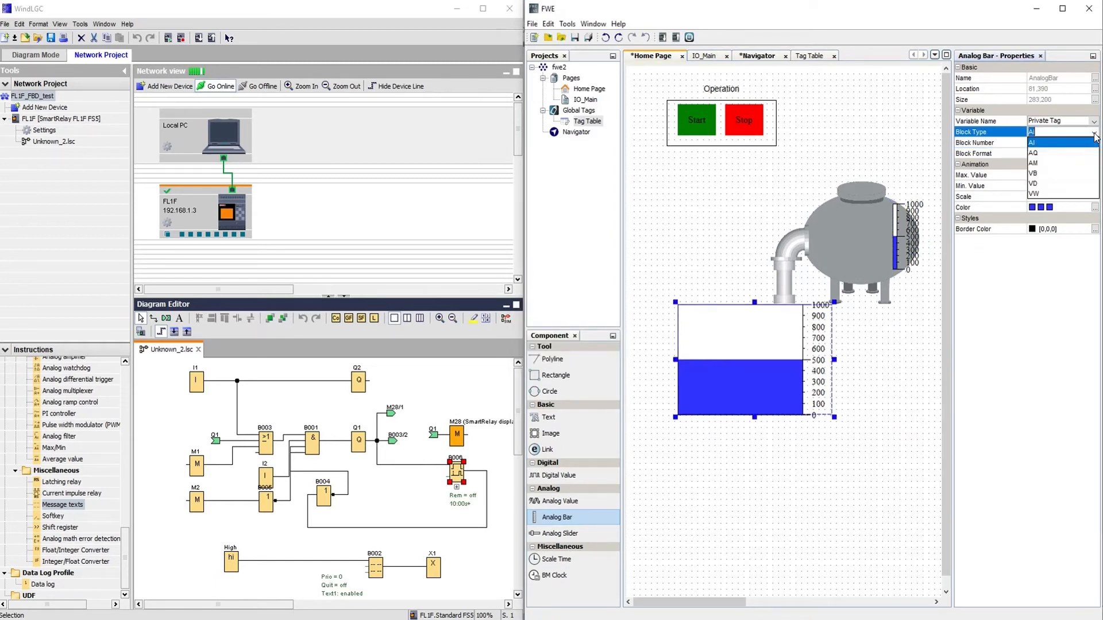
pyautogui.click(1041, 194)
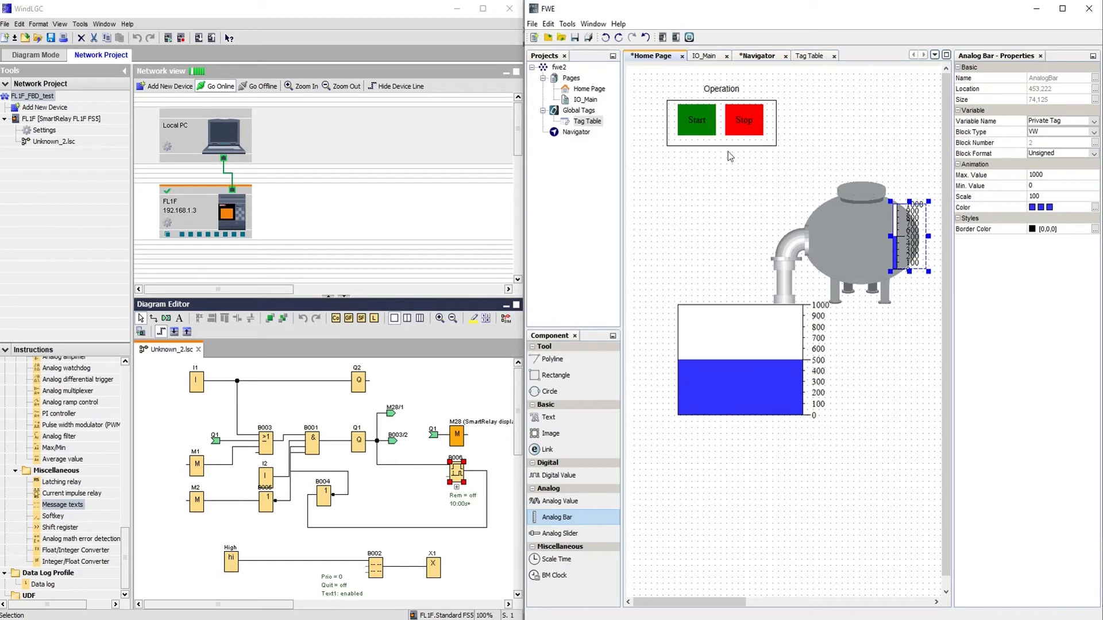
pyautogui.click(361, 448)
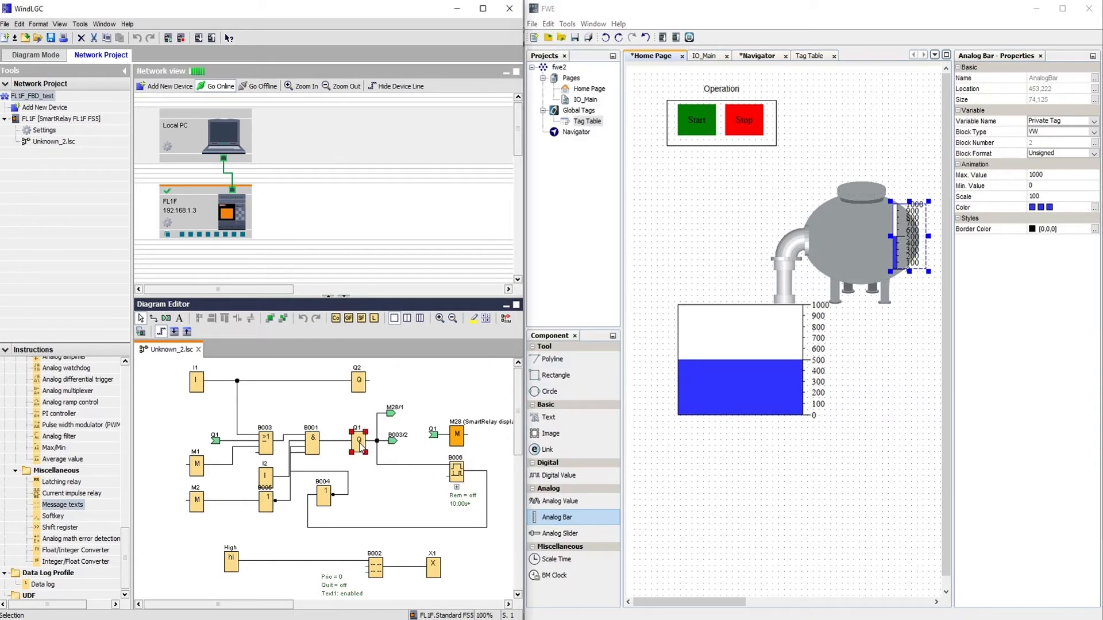
pyautogui.click(555, 475)
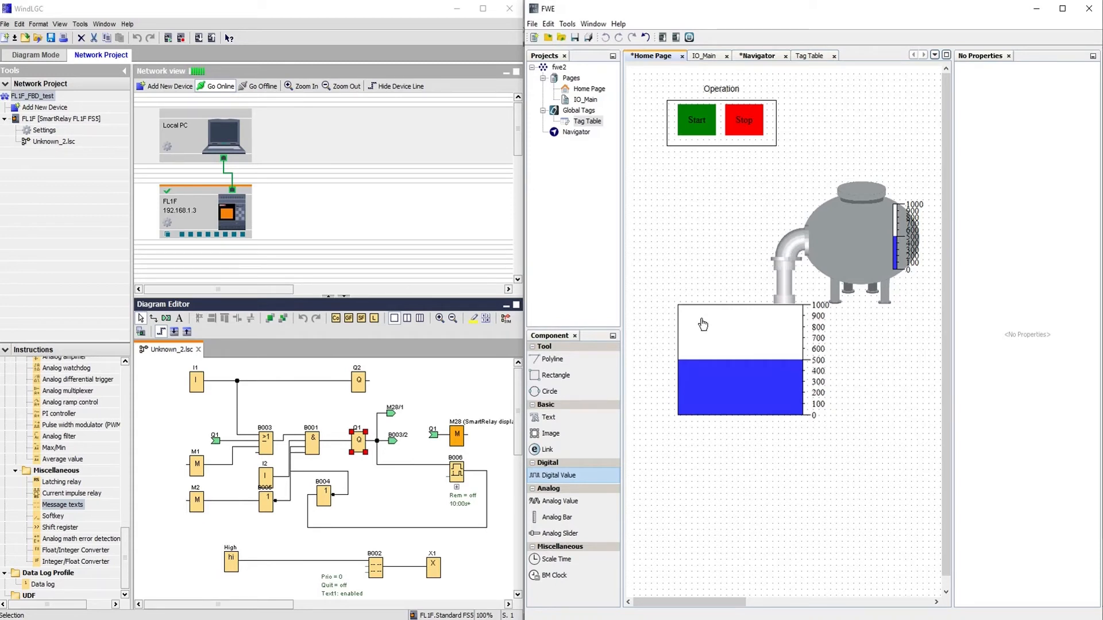
# Place a Digital Value indicator beside the vessel and move it onto the pipe.
pyautogui.click(551, 474)
pyautogui.moveTo(784, 243); pyautogui.dragTo(779, 238)
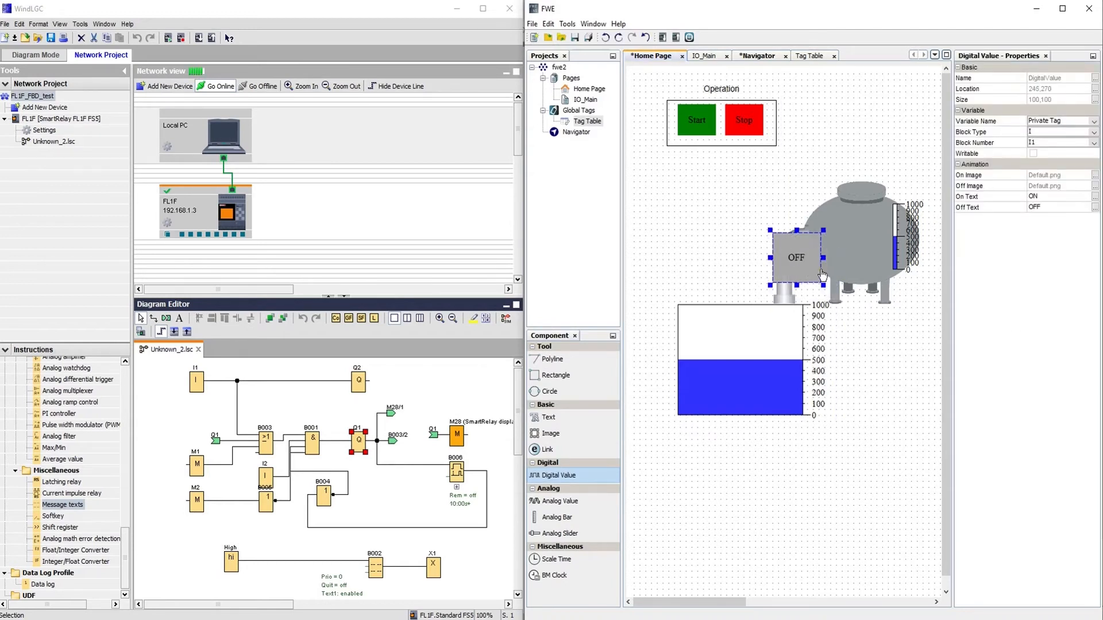
pyautogui.moveTo(824, 284); pyautogui.dragTo(811, 278)
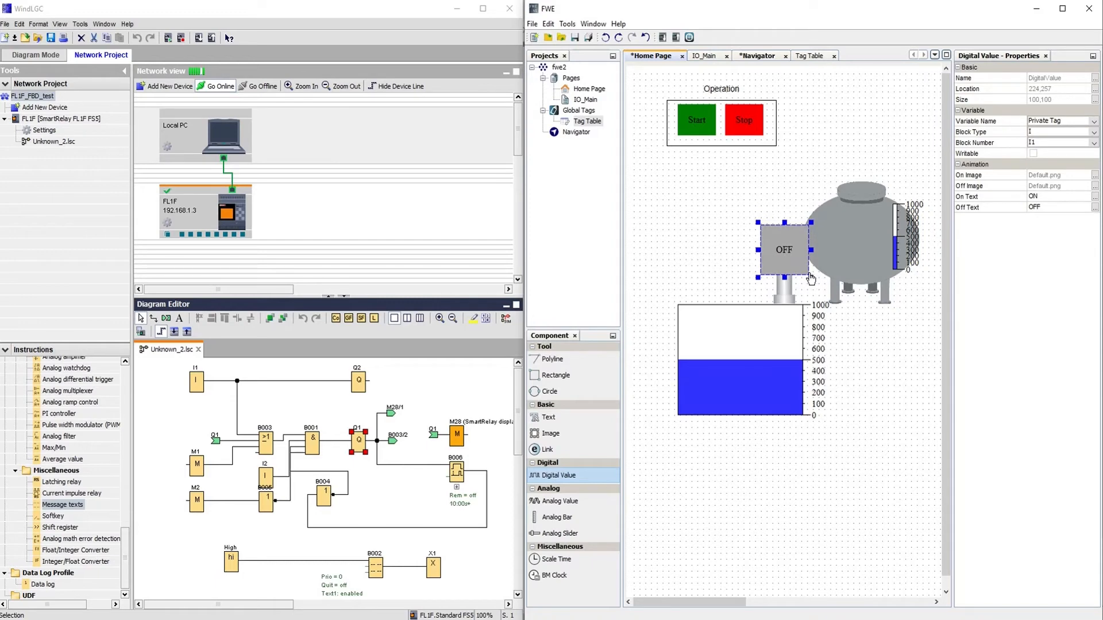
# Use the animated ventilator as the on image and the static ventilator as the off image.
pyautogui.click(1095, 176)
pyautogui.click(624, 154)
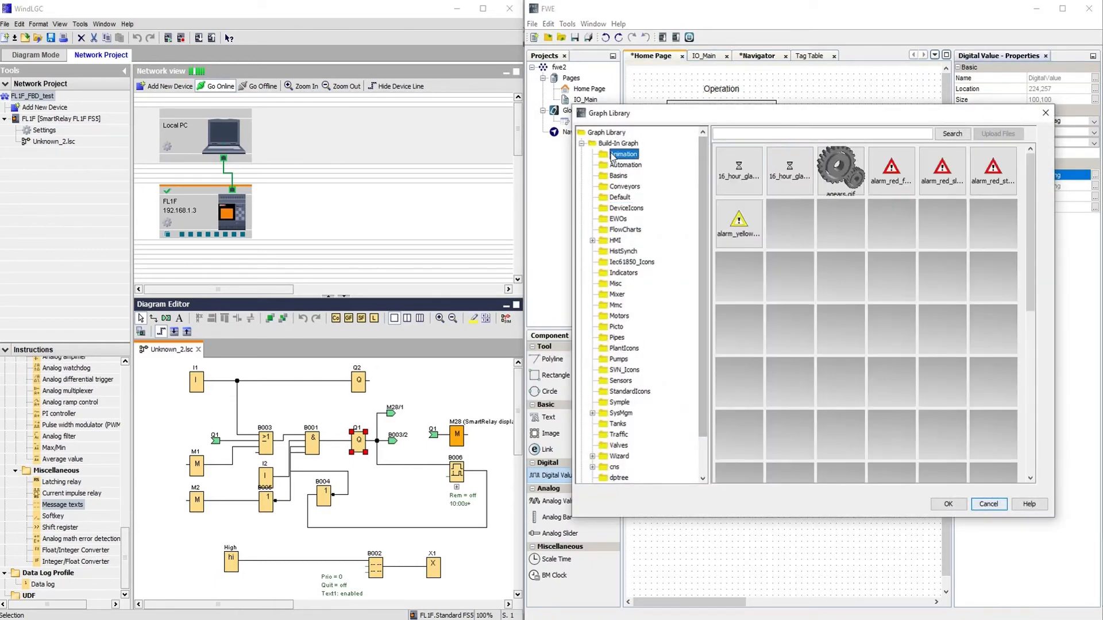
pyautogui.scroll(-5, 1026, 252)
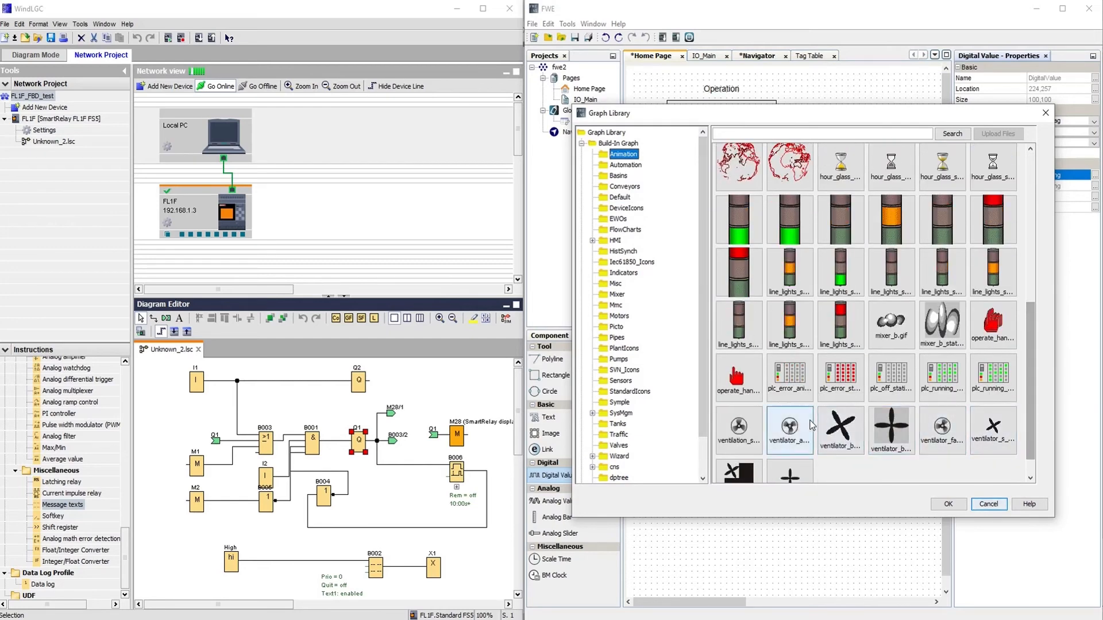
pyautogui.click(949, 505)
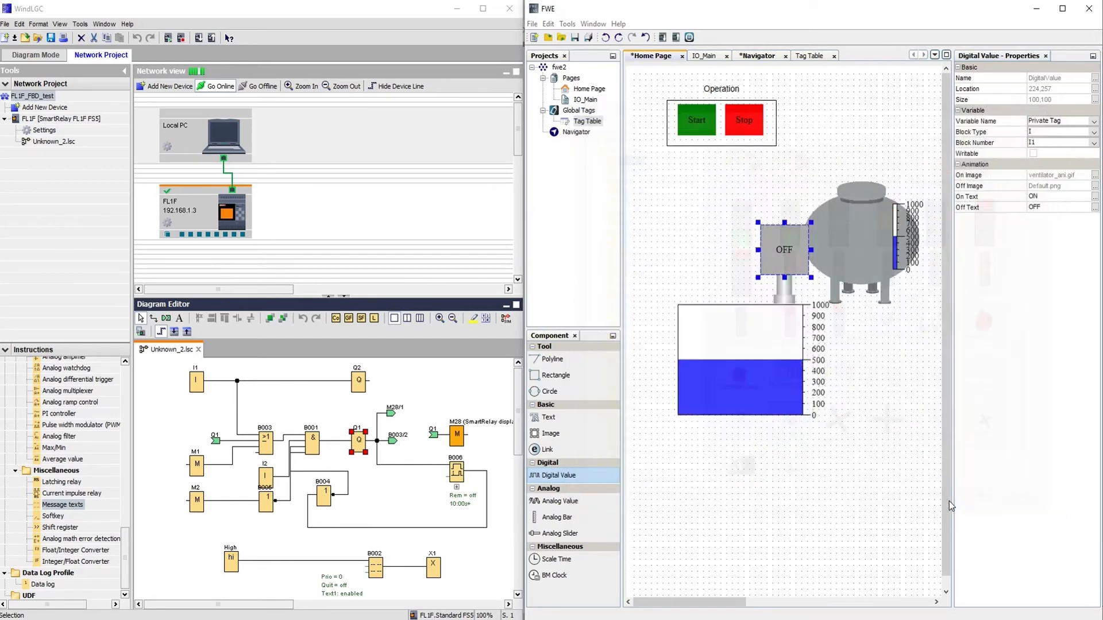
pyautogui.click(1095, 186)
pyautogui.click(624, 154)
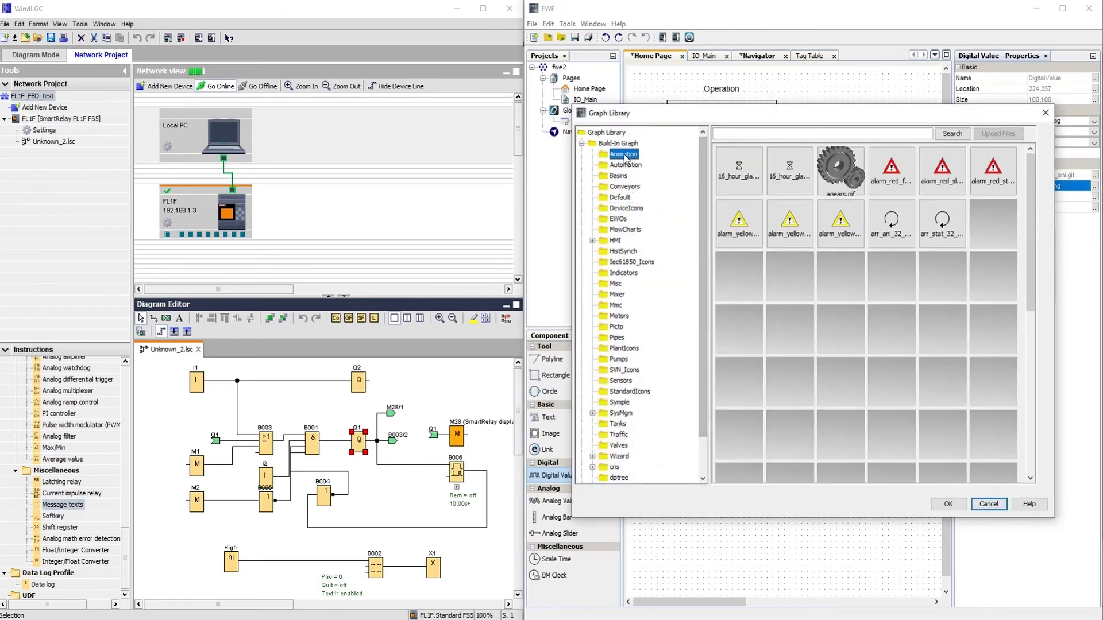
pyautogui.scroll(-5, 919, 287)
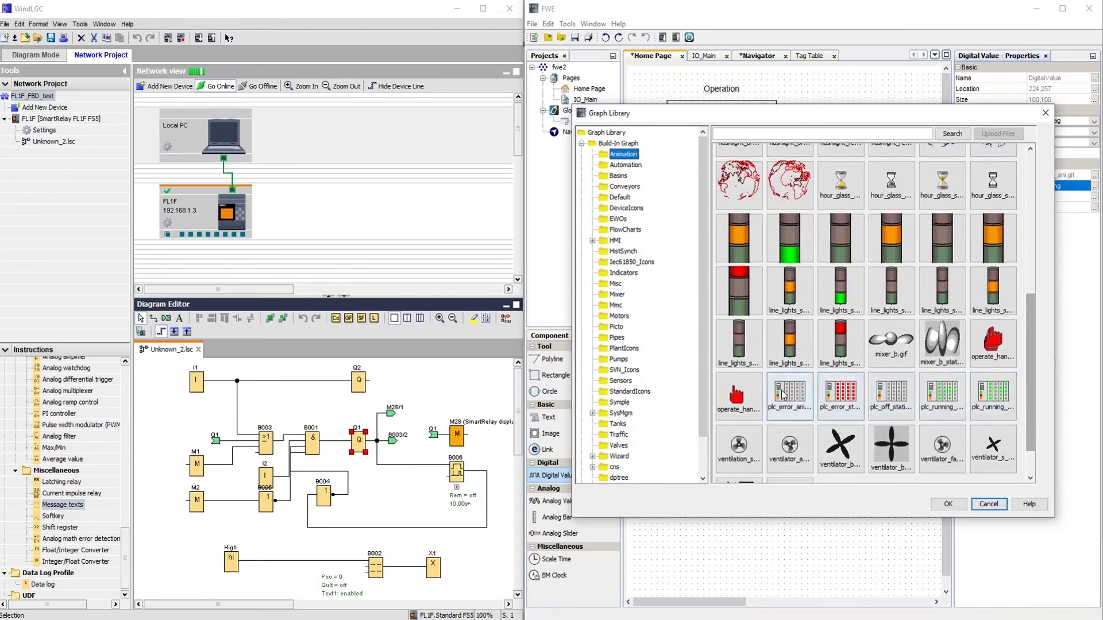
pyautogui.click(728, 454)
pyautogui.click(949, 504)
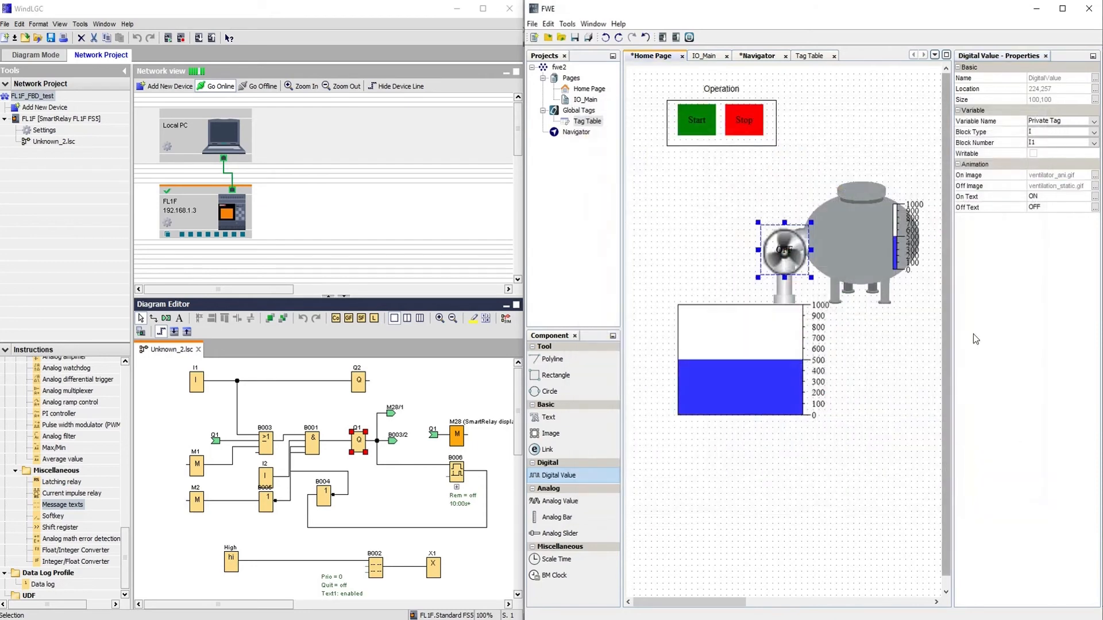
# Edit the on/off labels, bind the fan to output Q1, and resize it to 76×76.
pyautogui.click(1070, 198)
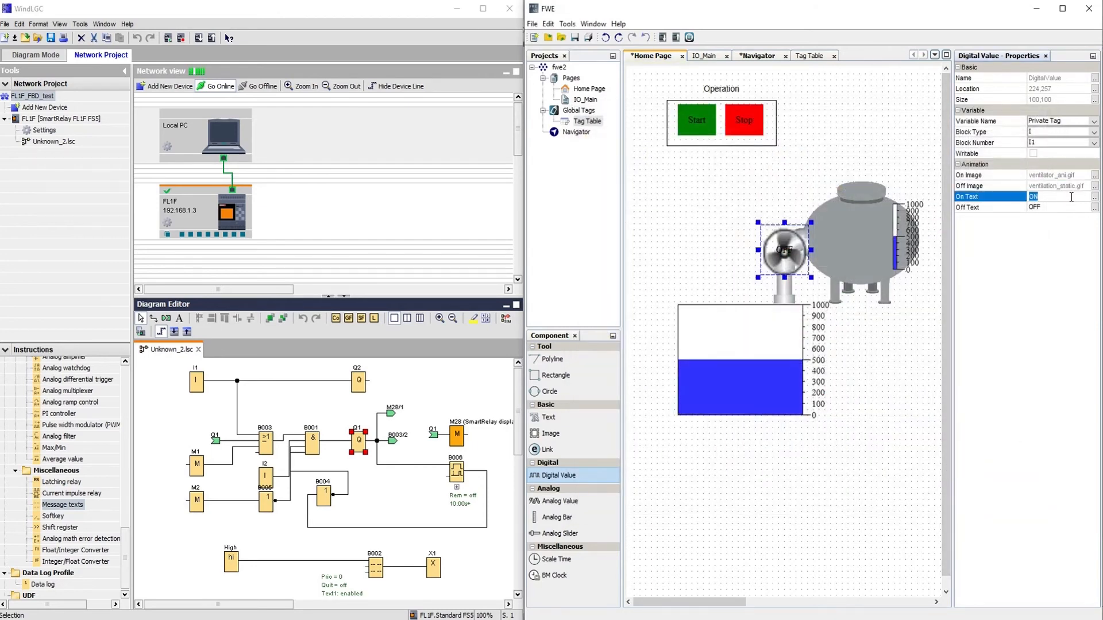
pyautogui.click(1048, 208)
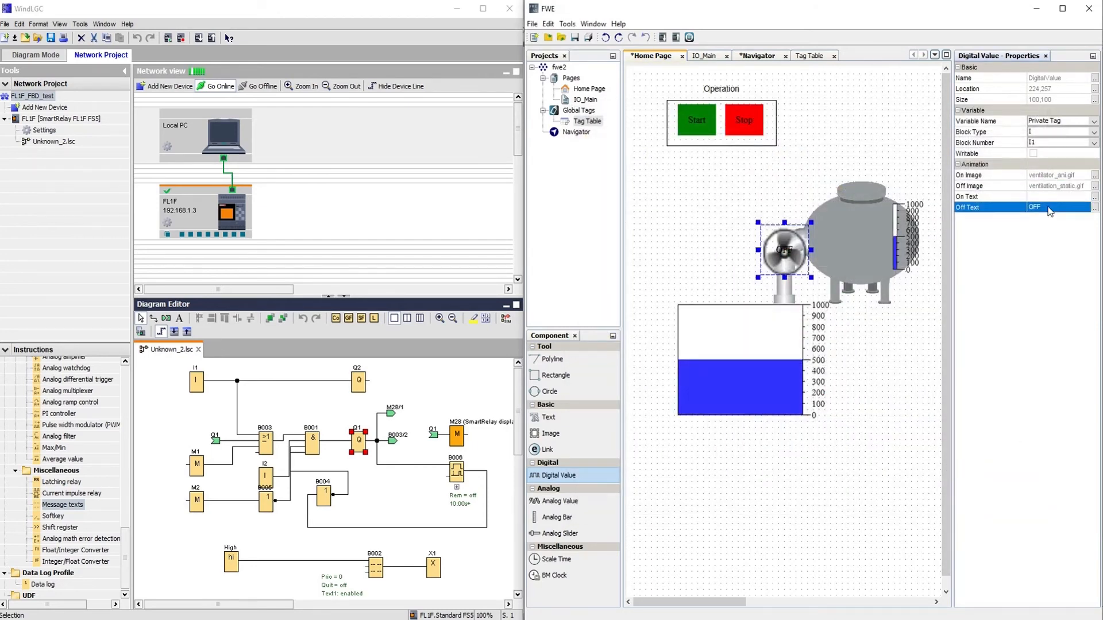
pyautogui.click(1048, 210)
pyautogui.click(1094, 133)
pyautogui.click(1055, 153)
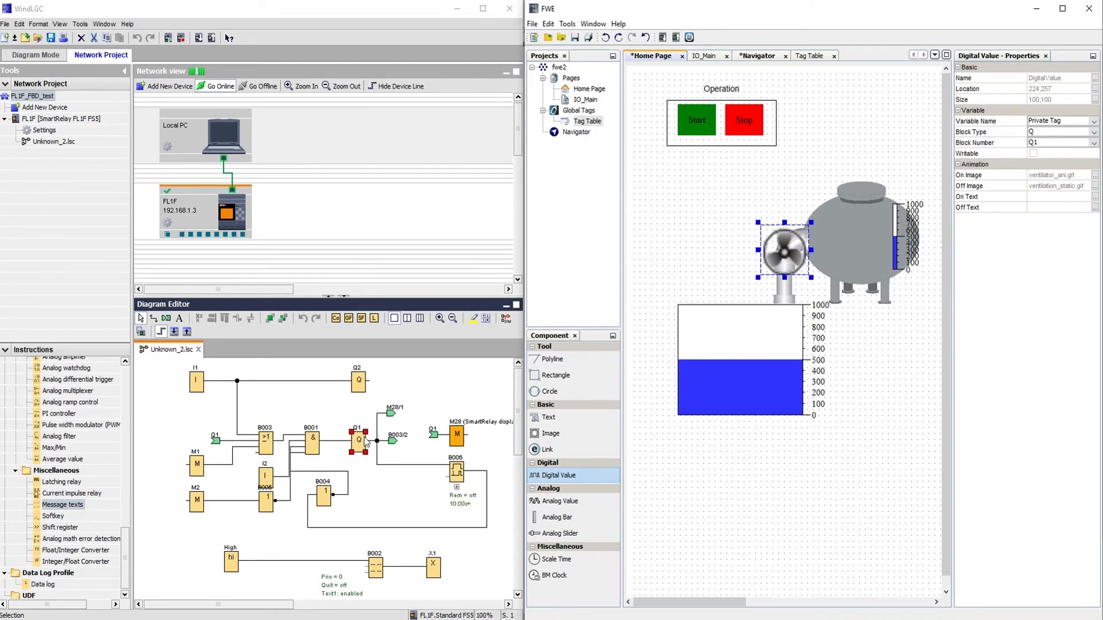
pyautogui.moveTo(811, 279); pyautogui.dragTo(793, 248)
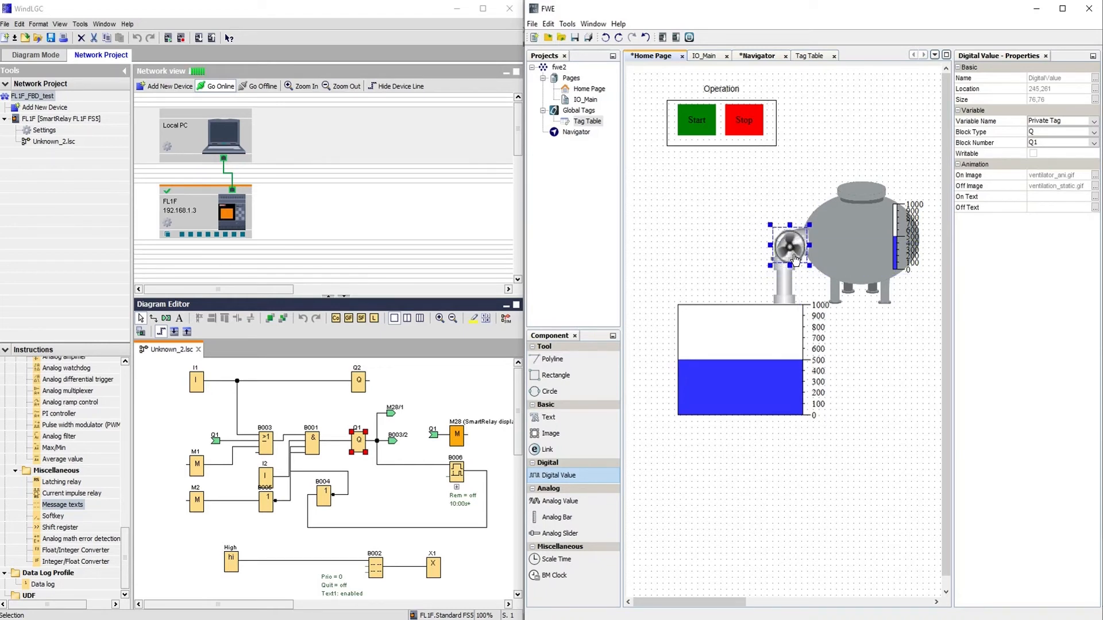
pyautogui.click(712, 252)
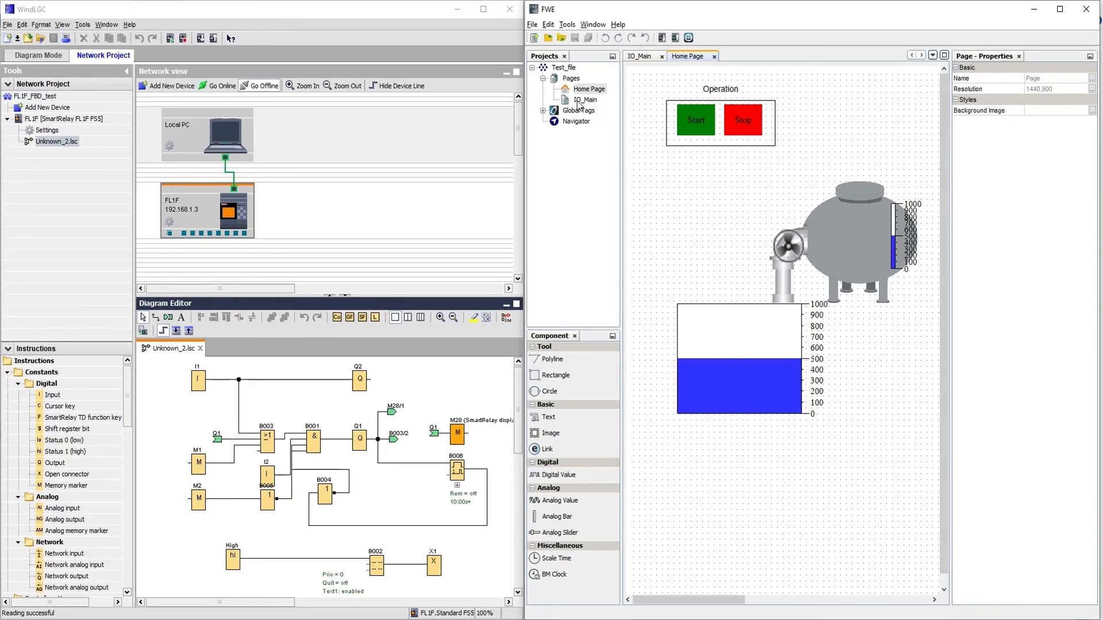
# On IO_Main, place a status indicator and a text label, then duplicate them into I1, I2, Q1 and Q2 pairs.
pyautogui.doubleClick(579, 102)
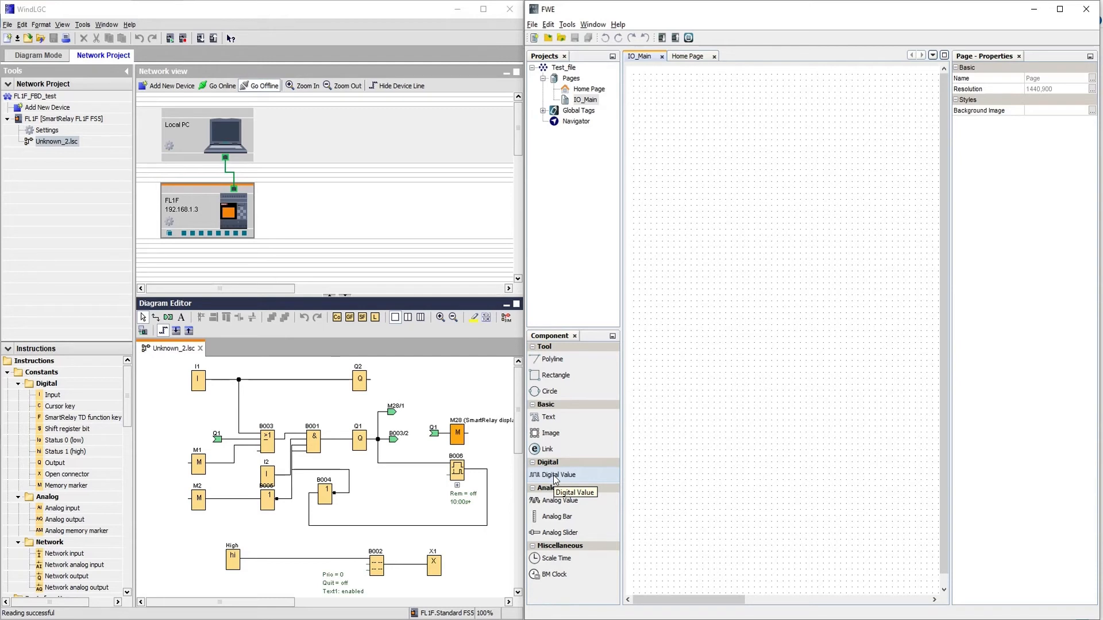
pyautogui.moveTo(556, 480); pyautogui.dragTo(734, 131)
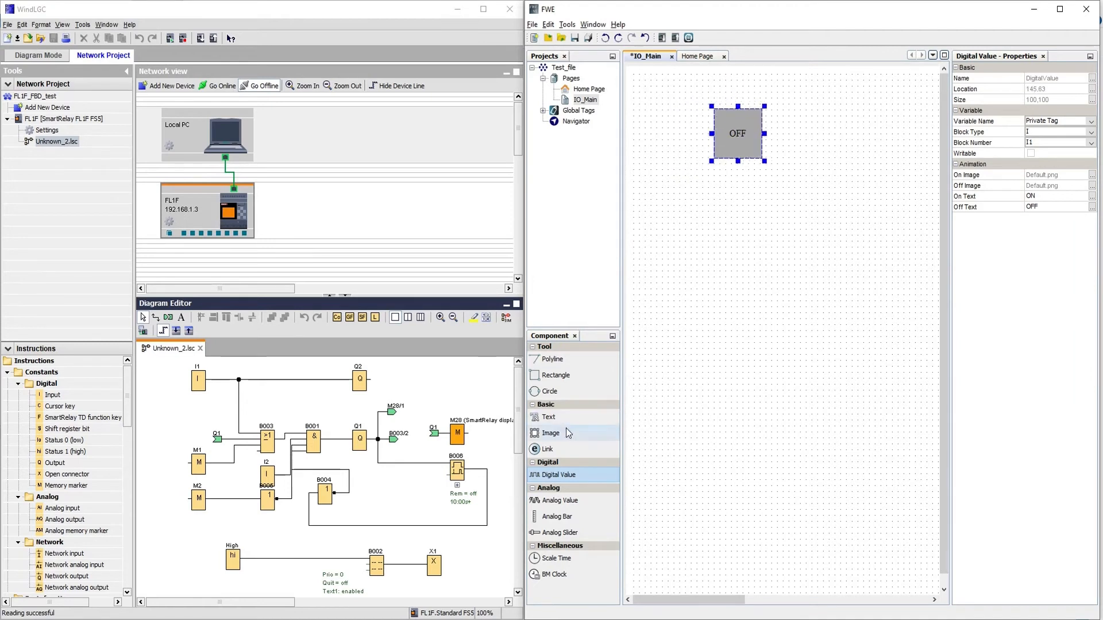
pyautogui.moveTo(551, 418); pyautogui.dragTo(656, 132)
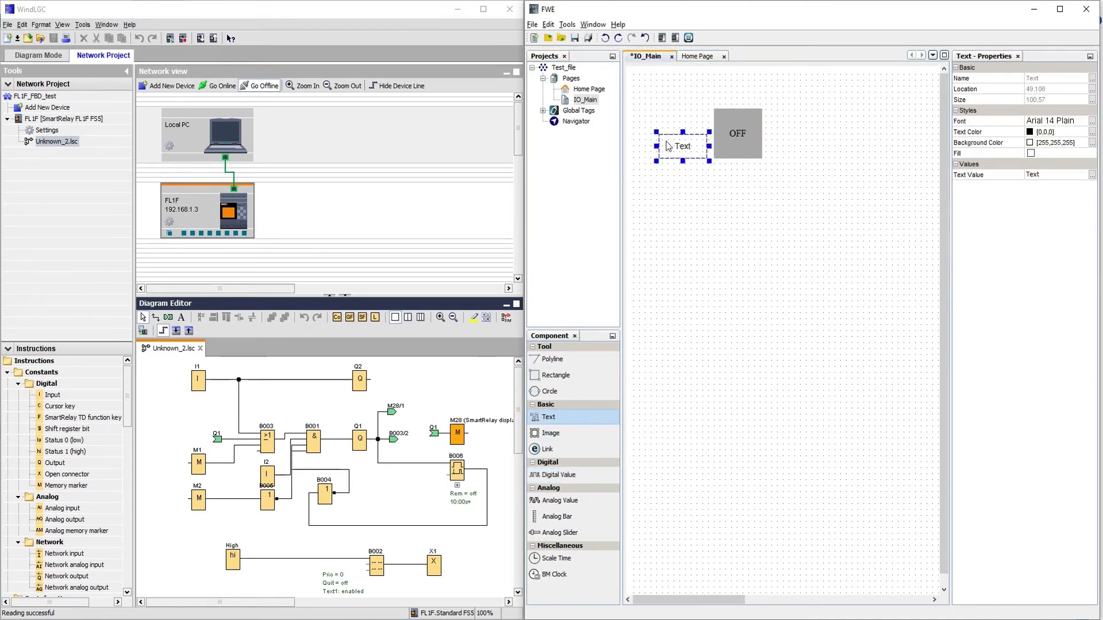
pyautogui.hotkey('ctrl', 'a')
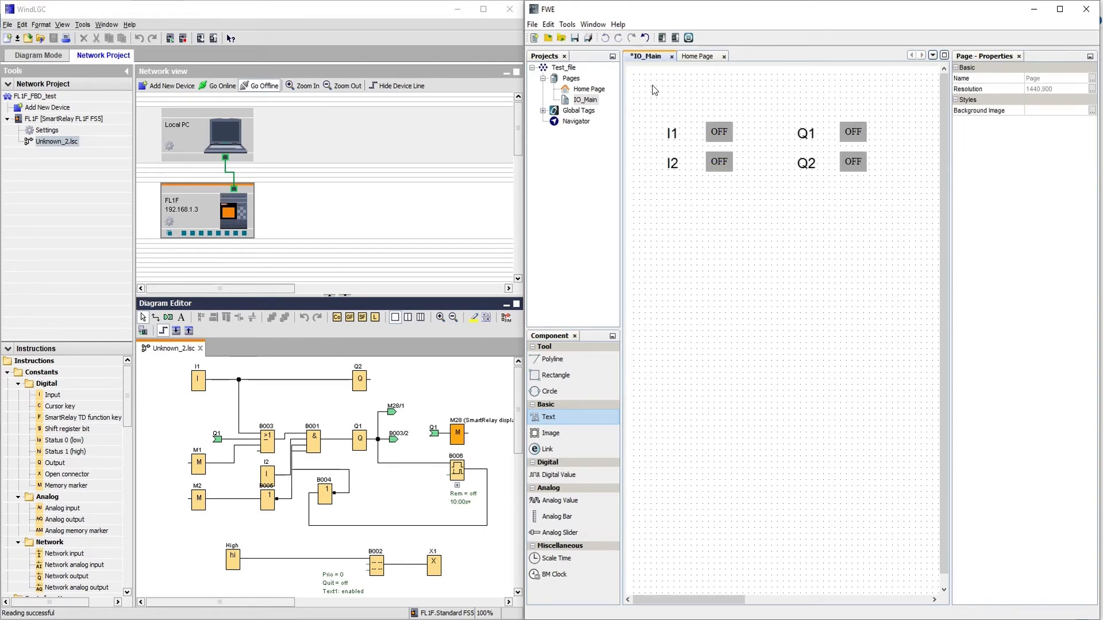
pyautogui.click(720, 134)
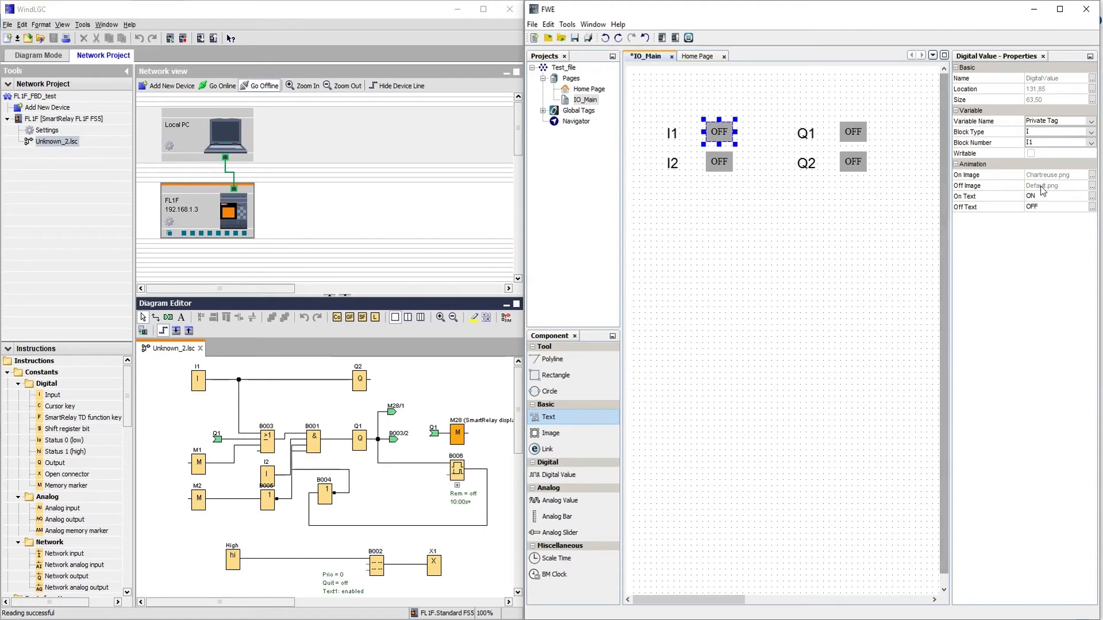
# Set Chartreuse.png as the I1 indicator's on-state image.
pyautogui.click(1092, 175)
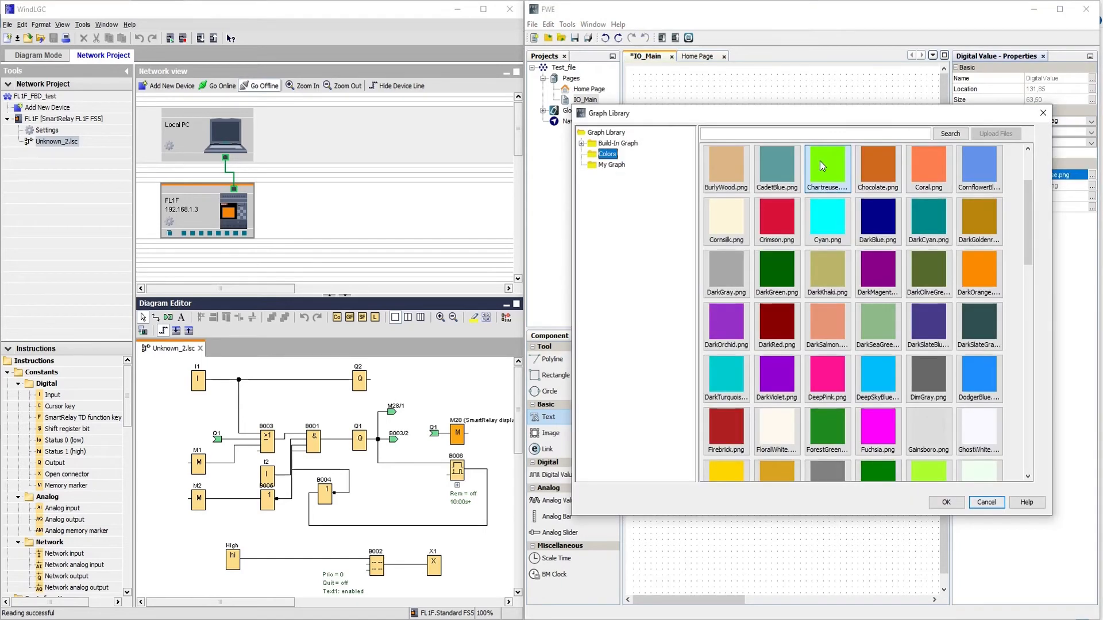
pyautogui.click(945, 502)
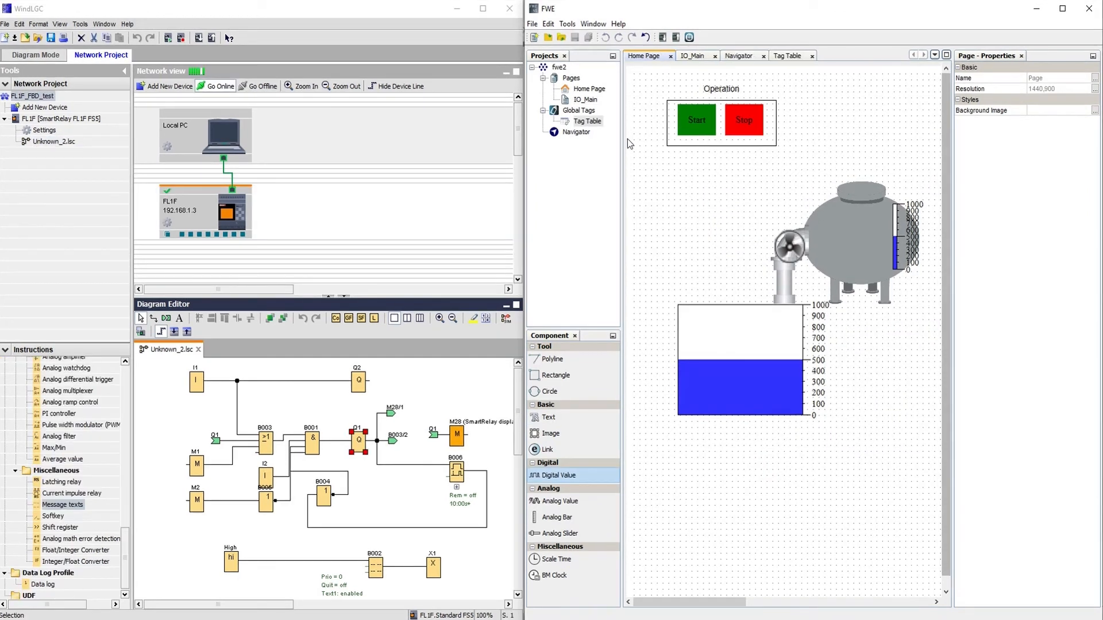
pyautogui.click(533, 24)
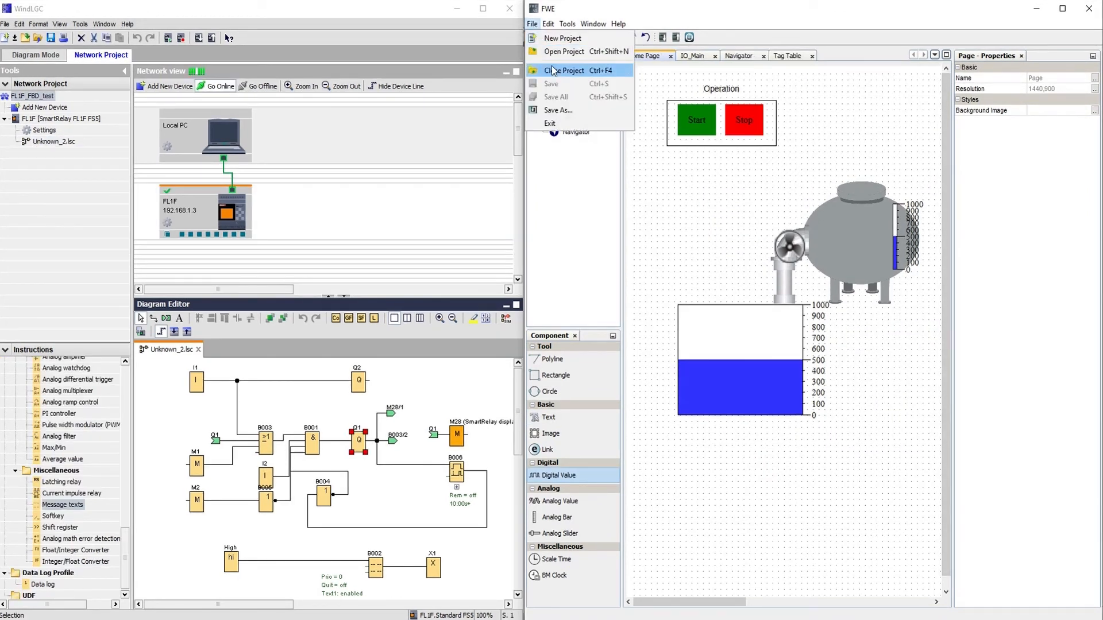
pyautogui.click(688, 194)
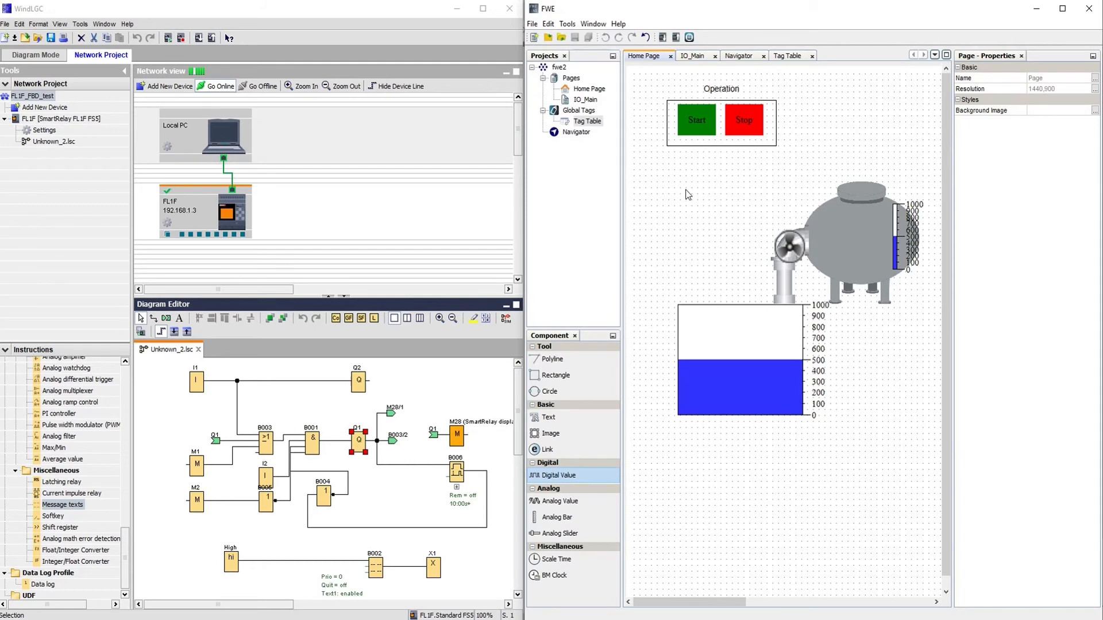
# Save the web project as Test_file.
pyautogui.click(534, 24)
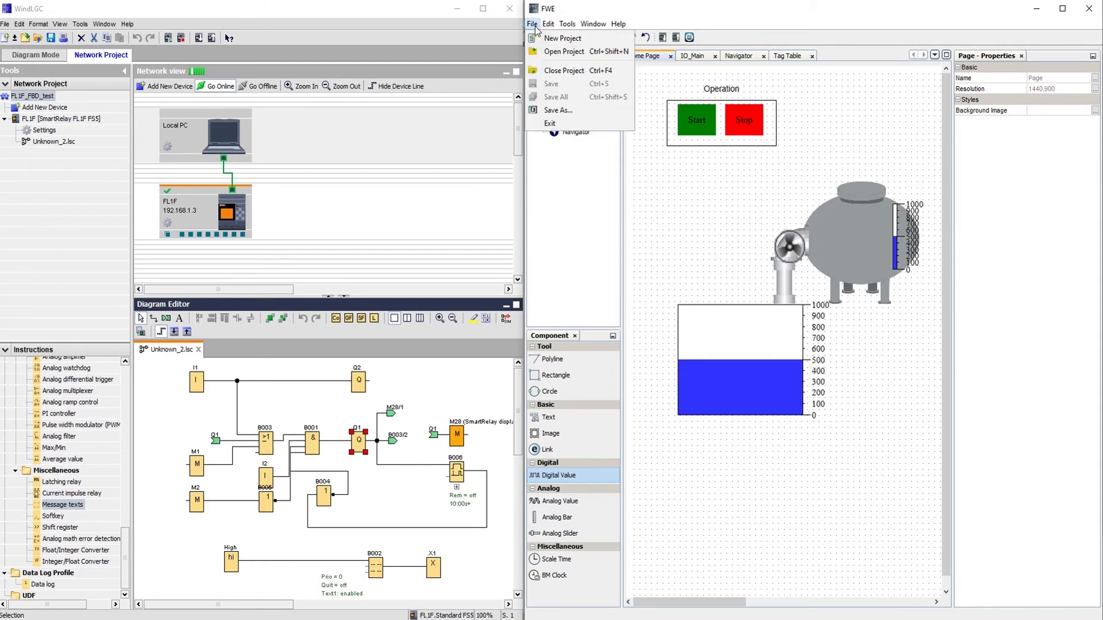
pyautogui.click(563, 109)
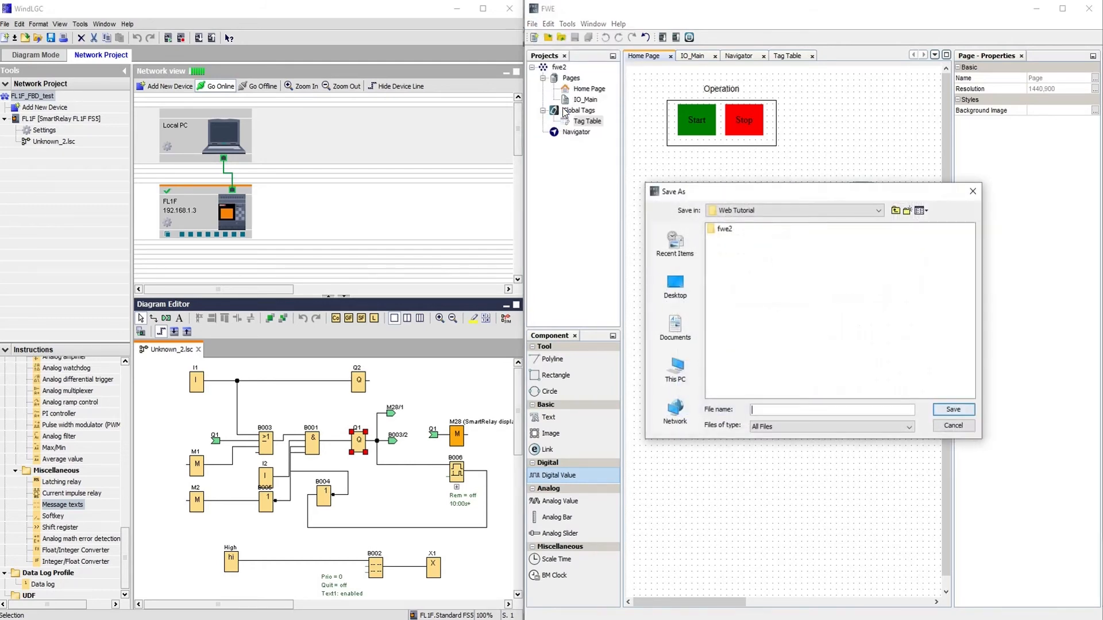
pyautogui.click(783, 410)
pyautogui.write('Test_file')
pyautogui.press('Return')
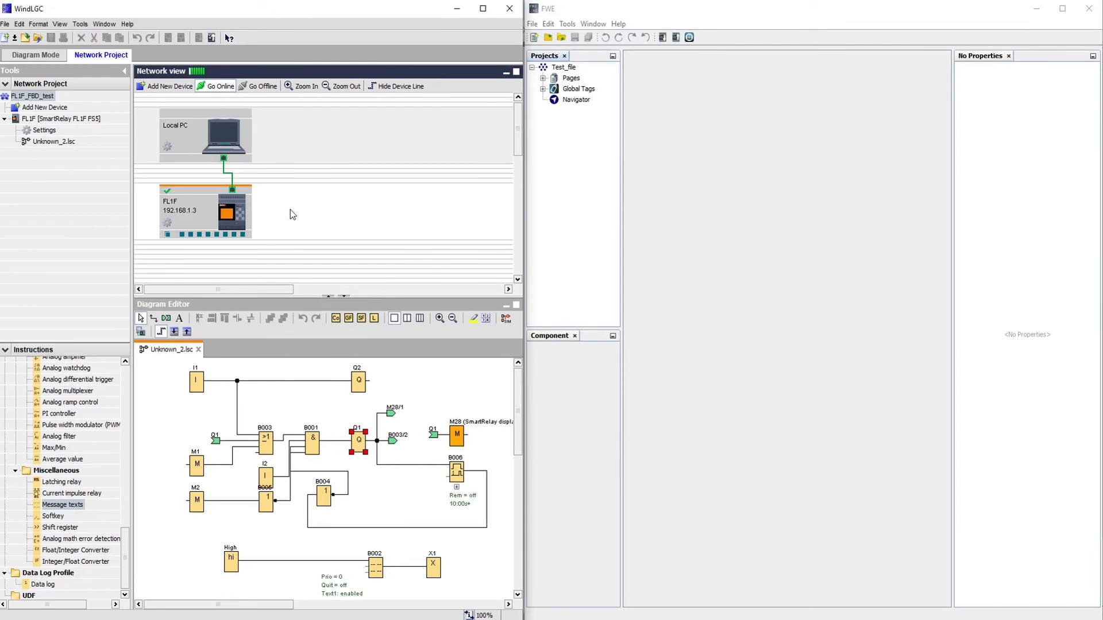
# Select the FL1F SmartRelay and start a PC -> SmartRelay transfer.
pyautogui.click(706, 178)
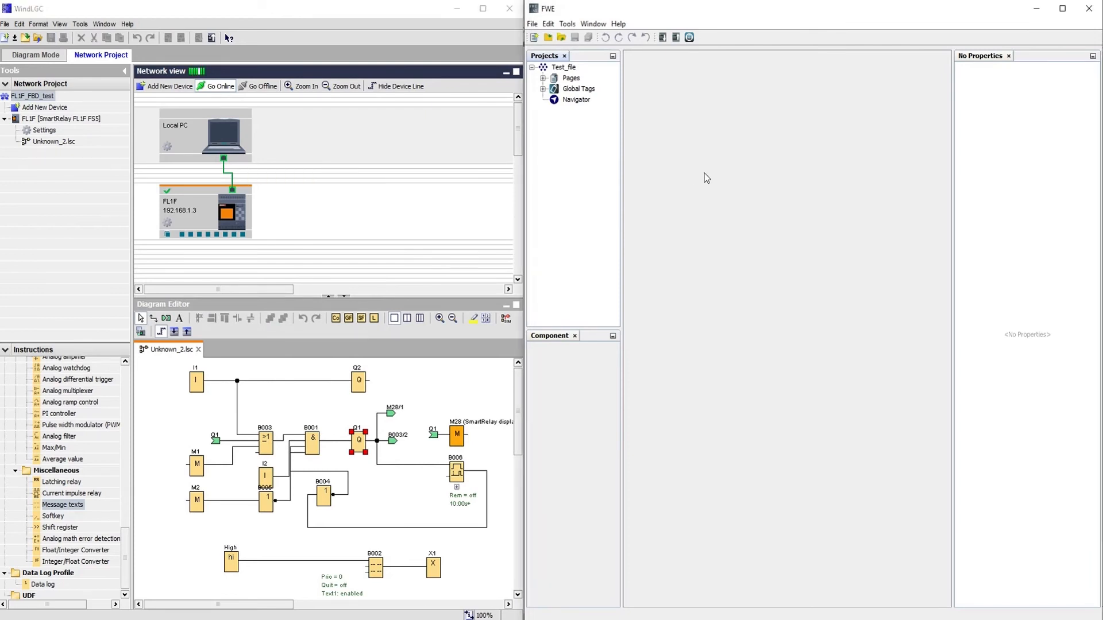
pyautogui.click(247, 222)
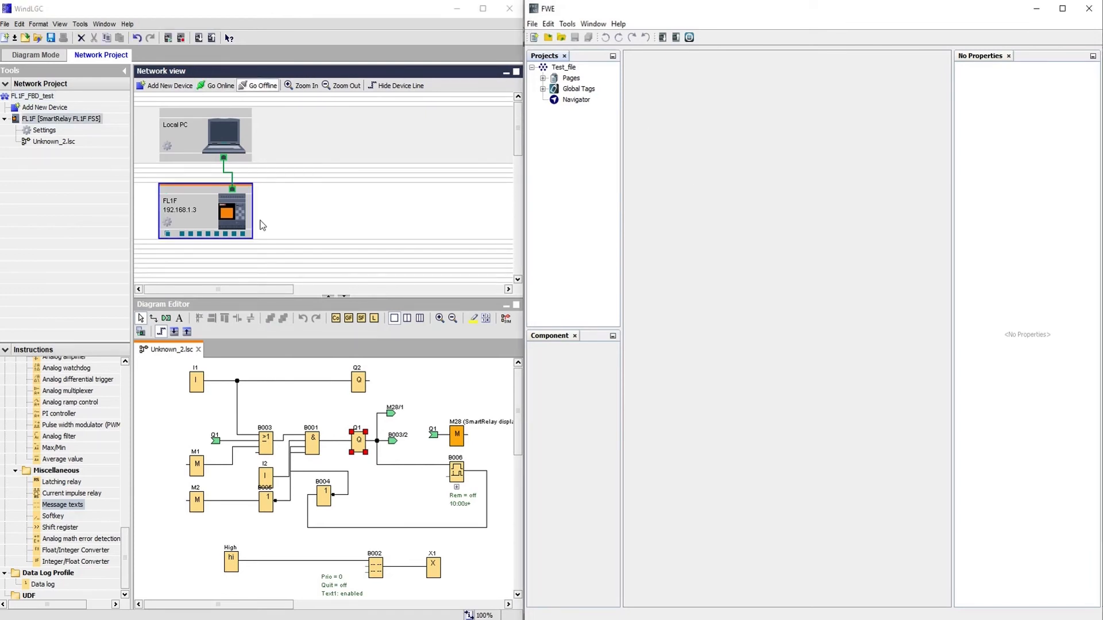
pyautogui.click(83, 28)
pyautogui.moveTo(90, 38)
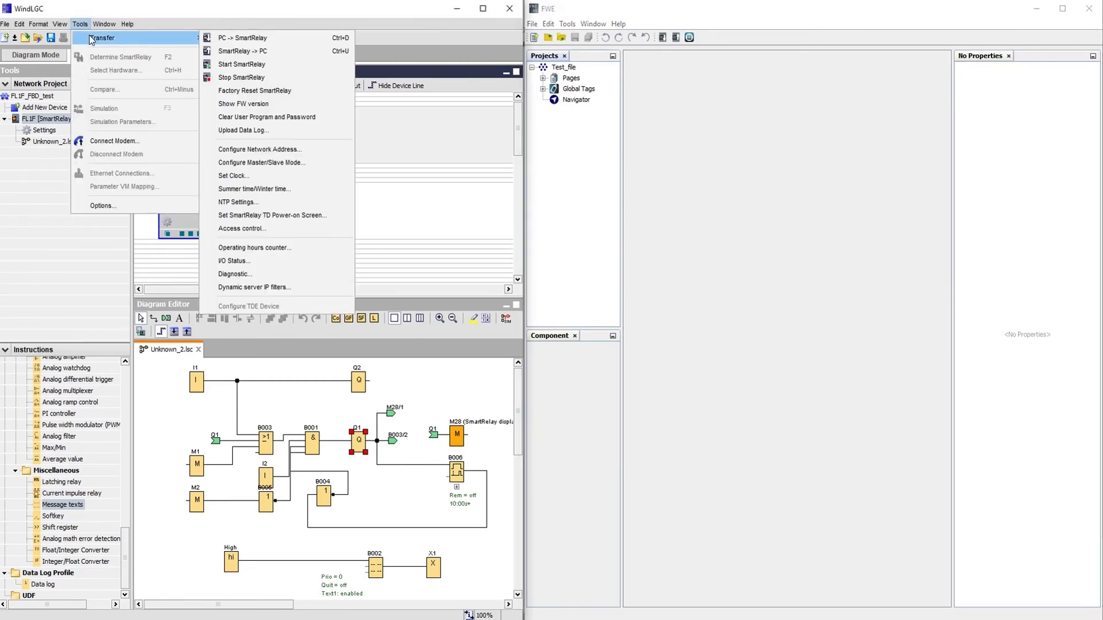
pyautogui.click(231, 38)
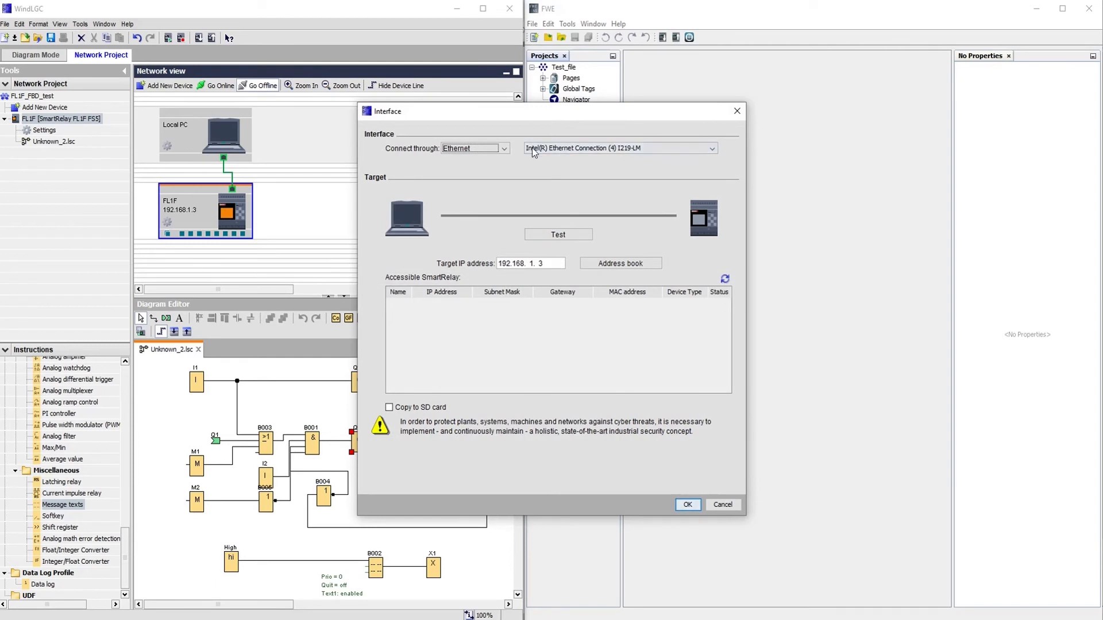
# Transfer over the Ethernet adapter after a connection test, stopping the relay and returning it to RUN.
pyautogui.click(570, 149)
pyautogui.click(568, 150)
pyautogui.click(560, 236)
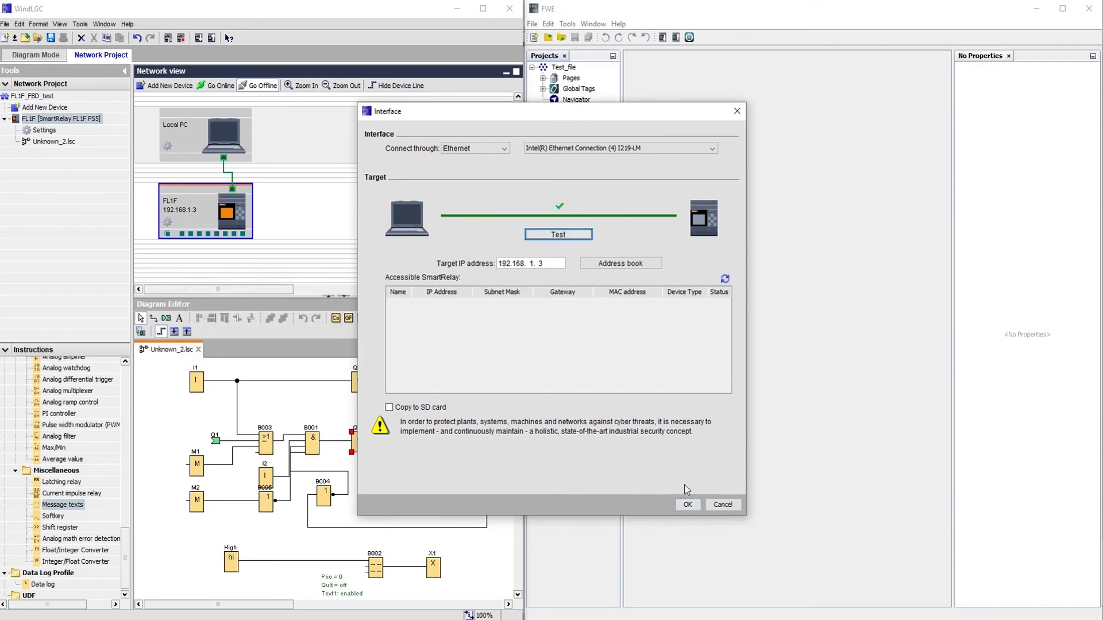
pyautogui.click(687, 504)
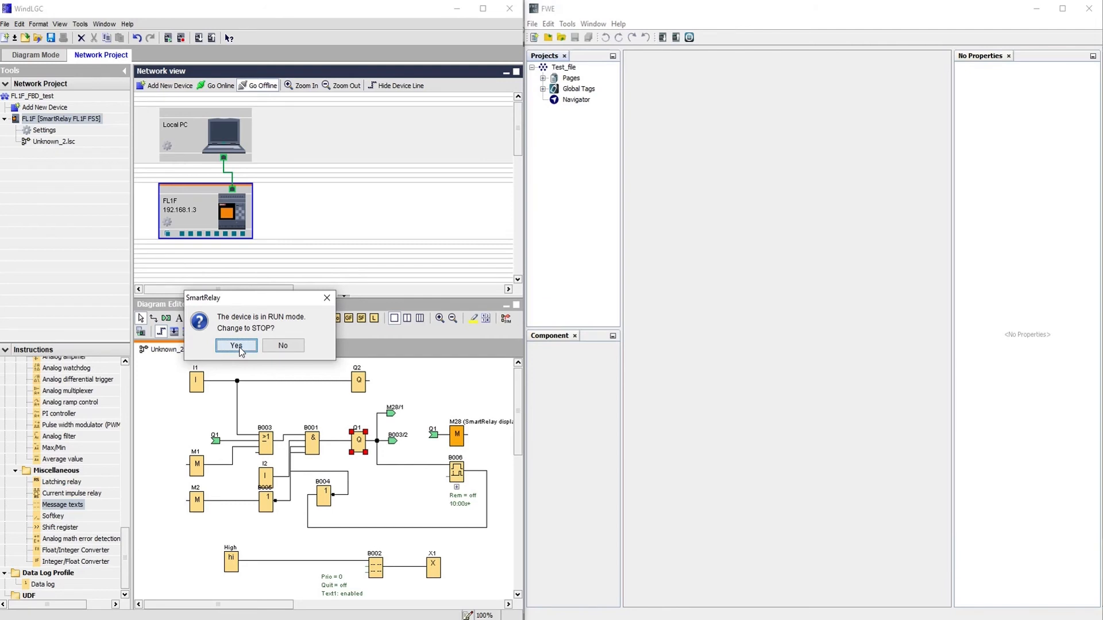
pyautogui.click(236, 346)
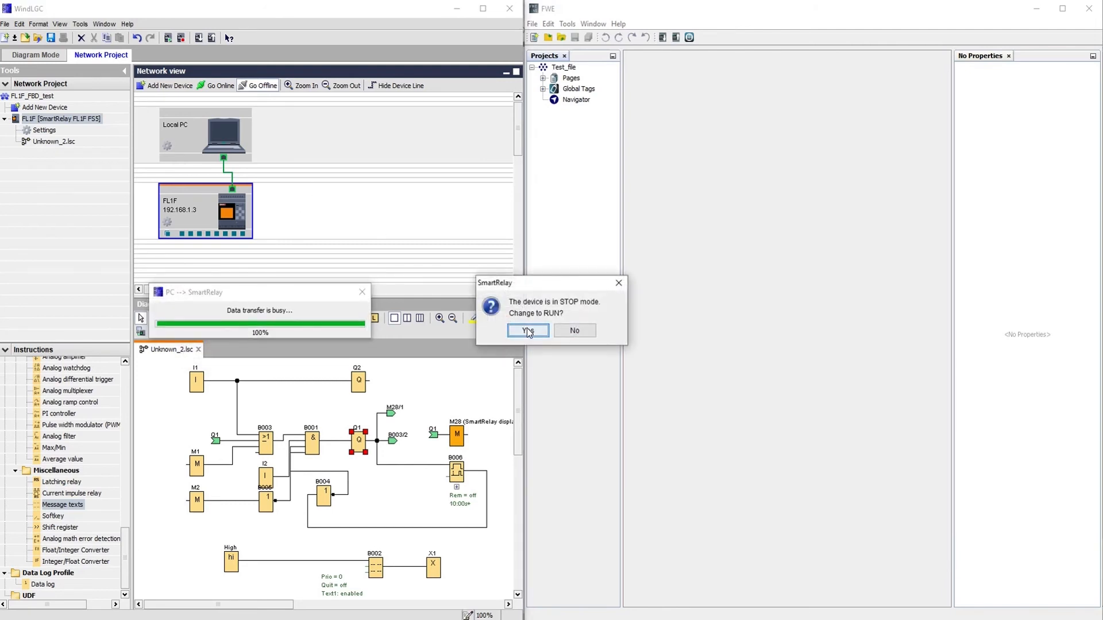
pyautogui.click(528, 331)
pyautogui.click(692, 264)
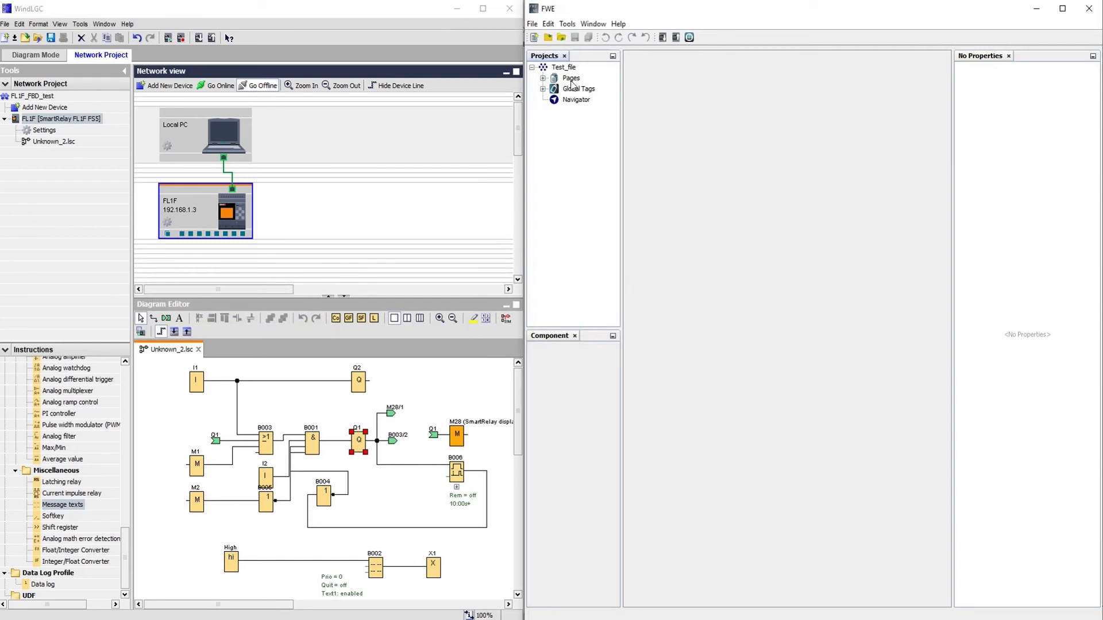
# Download the web pages to target IP 192.168.1.3 after testing the connection.
pyautogui.click(568, 25)
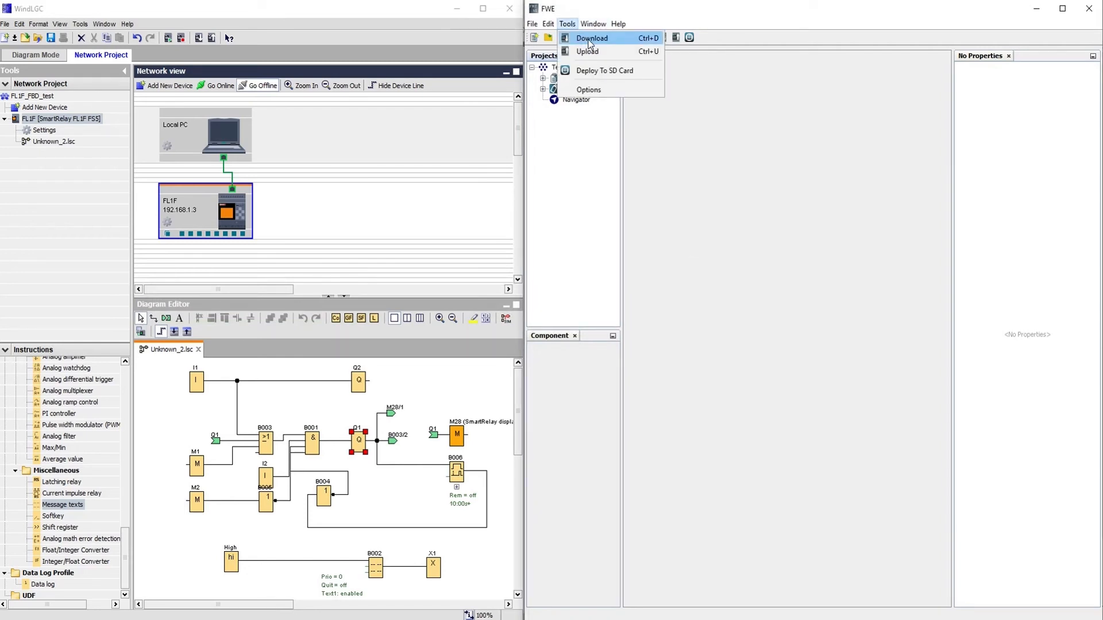
pyautogui.click(590, 39)
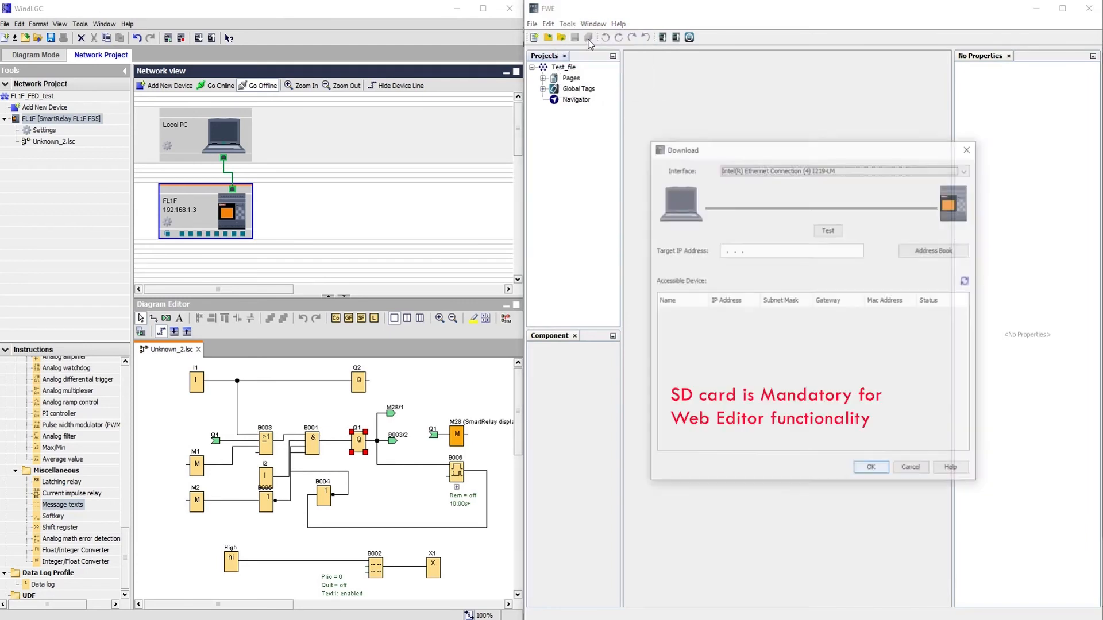
pyautogui.click(725, 251)
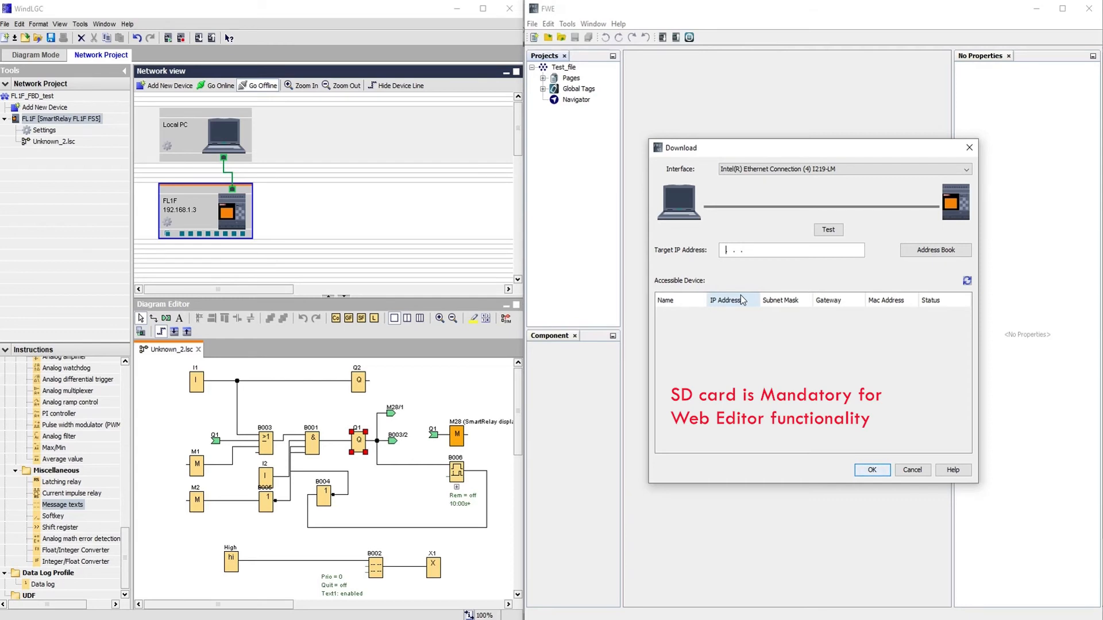
pyautogui.write('192.168. 3')
pyautogui.press('BackSpace')
pyautogui.write('1.3')
pyautogui.click(828, 229)
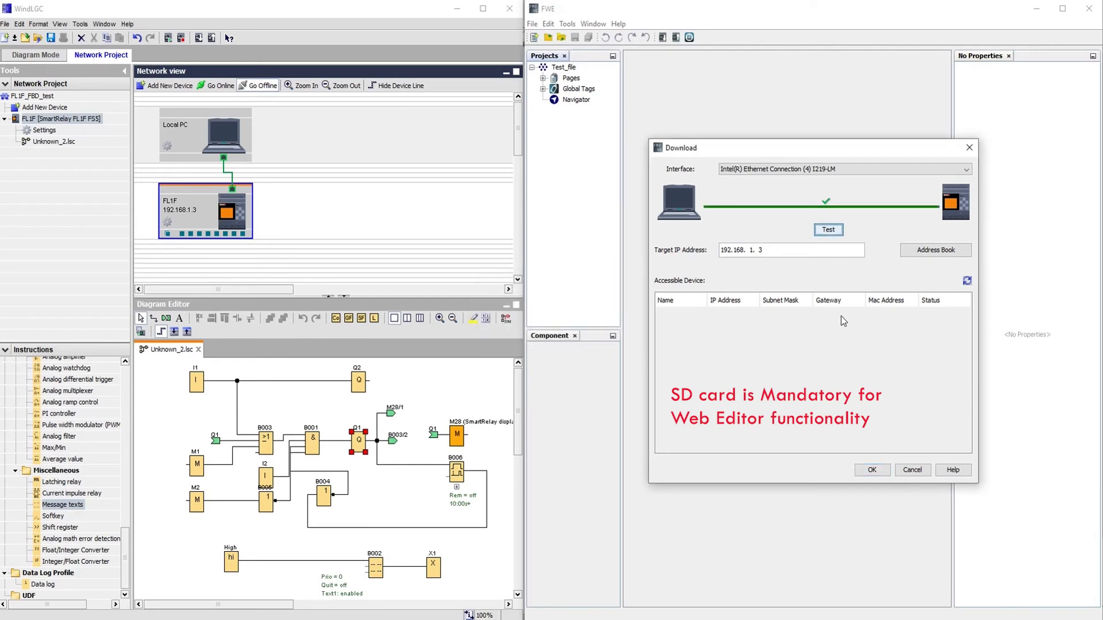
pyautogui.click(930, 251)
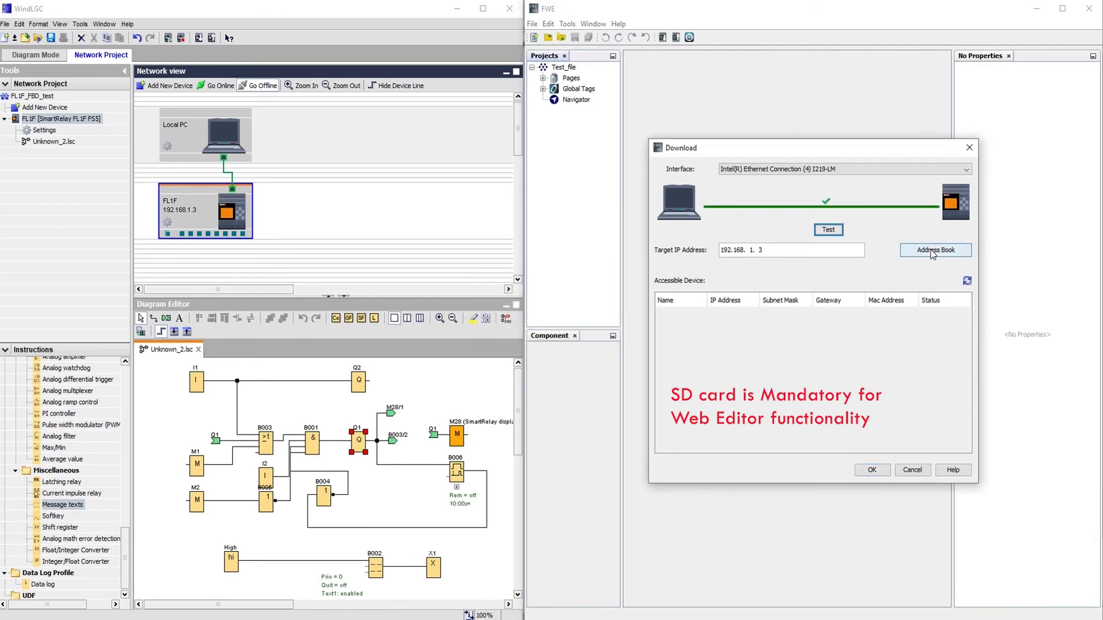
pyautogui.click(871, 471)
pyautogui.click(836, 348)
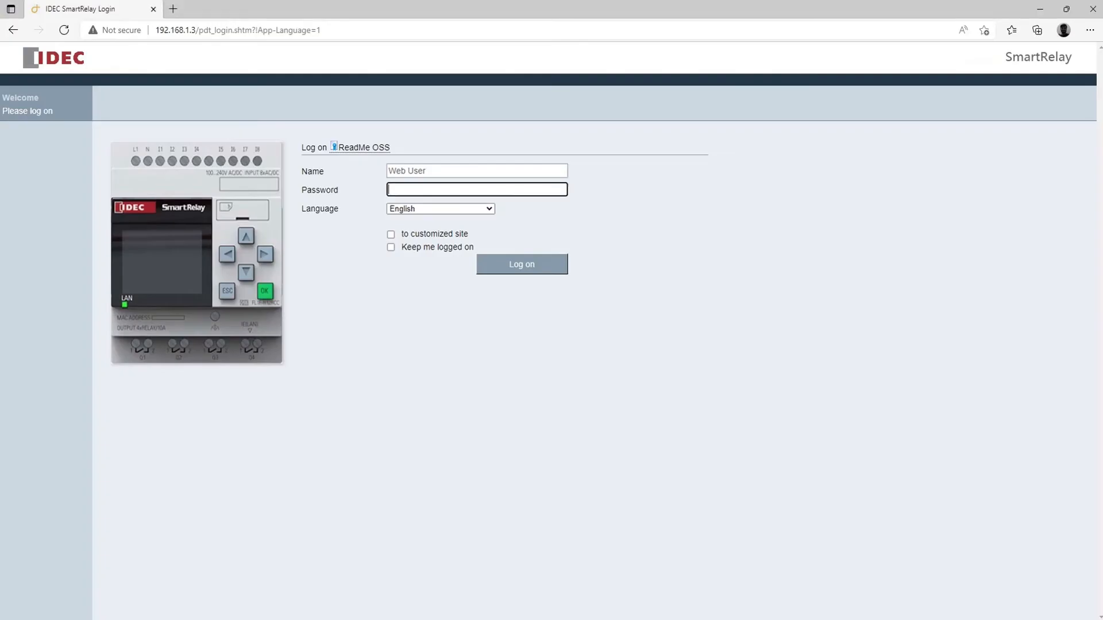
# Log on to 192.168.1.3 with the Web User password and dock the browser beside WindLGC.
pyautogui.click(253, 30)
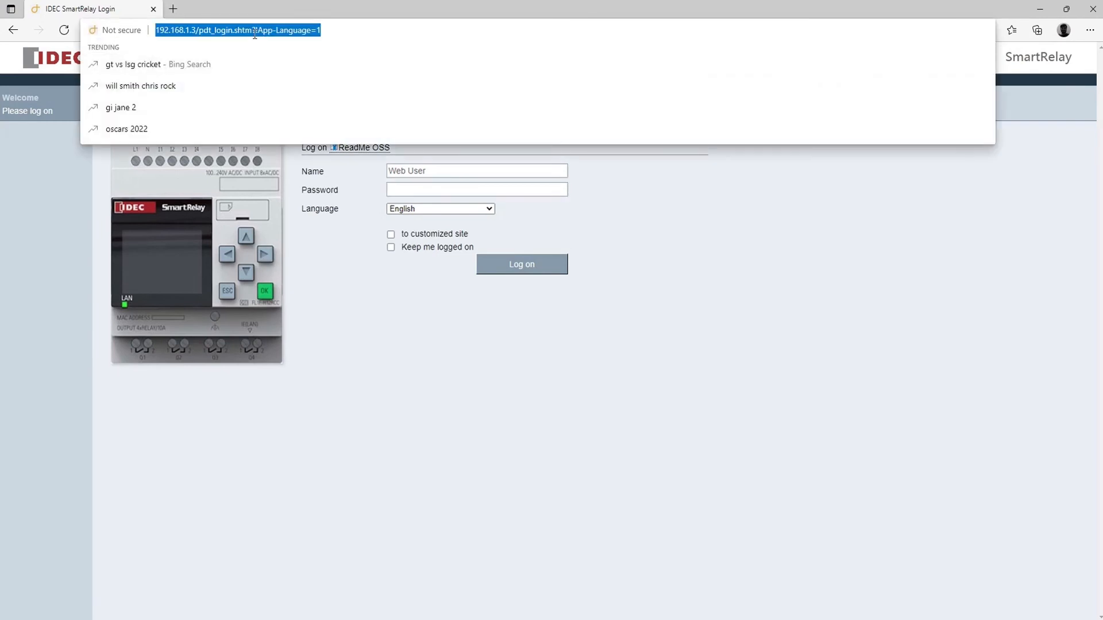
pyautogui.write('192')
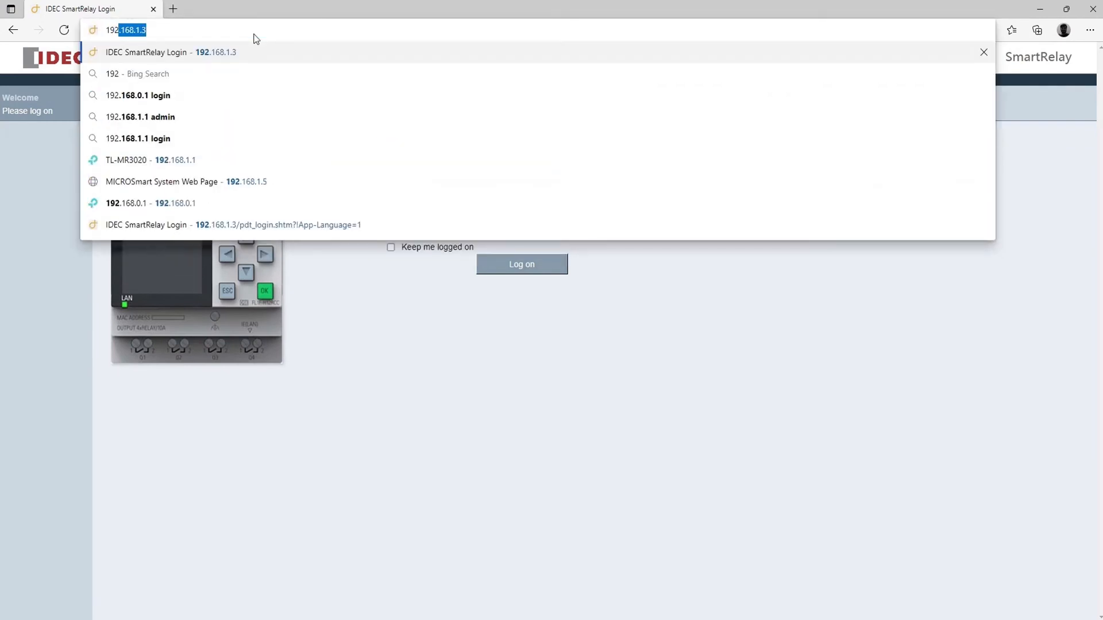
pyautogui.press('Return')
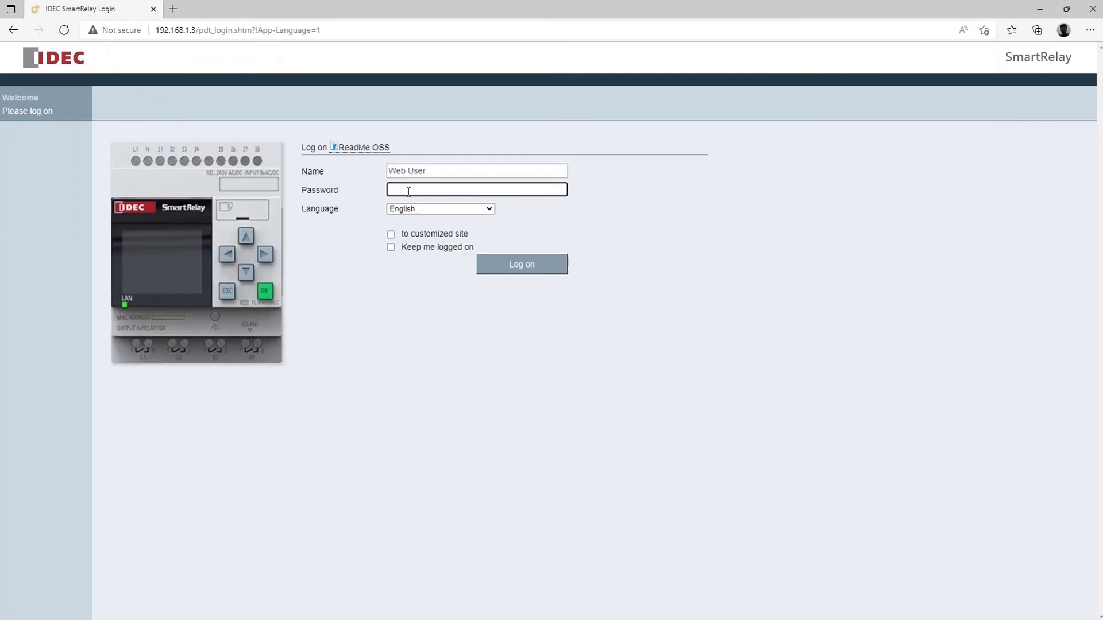
pyautogui.write('••')
pyautogui.click(519, 266)
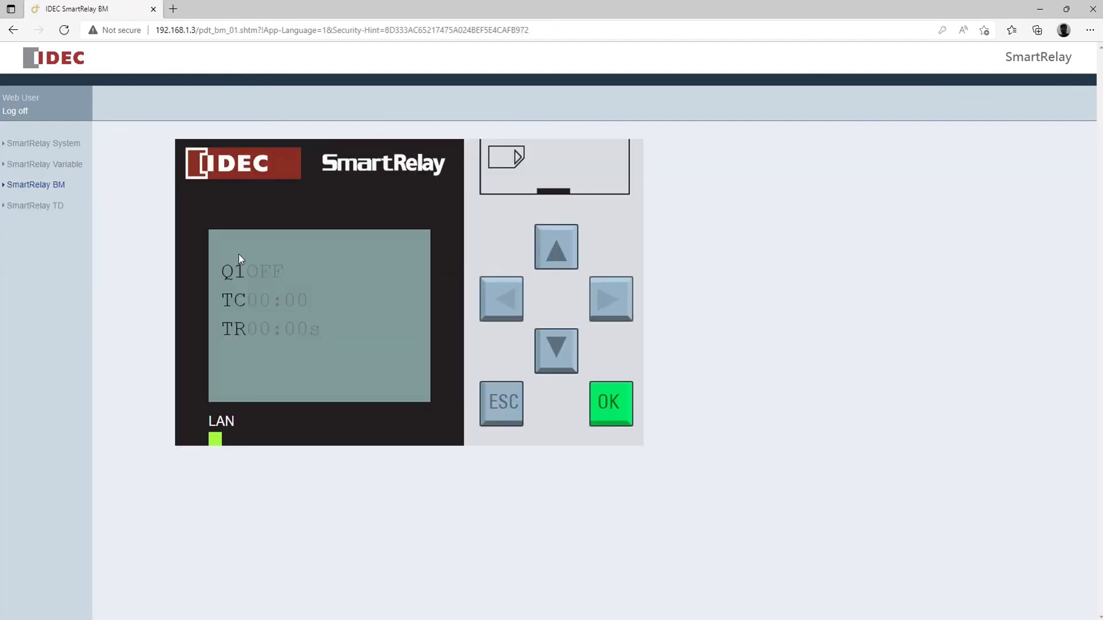
pyautogui.click(1066, 8)
pyautogui.moveTo(875, 393); pyautogui.dragTo(886, 616)
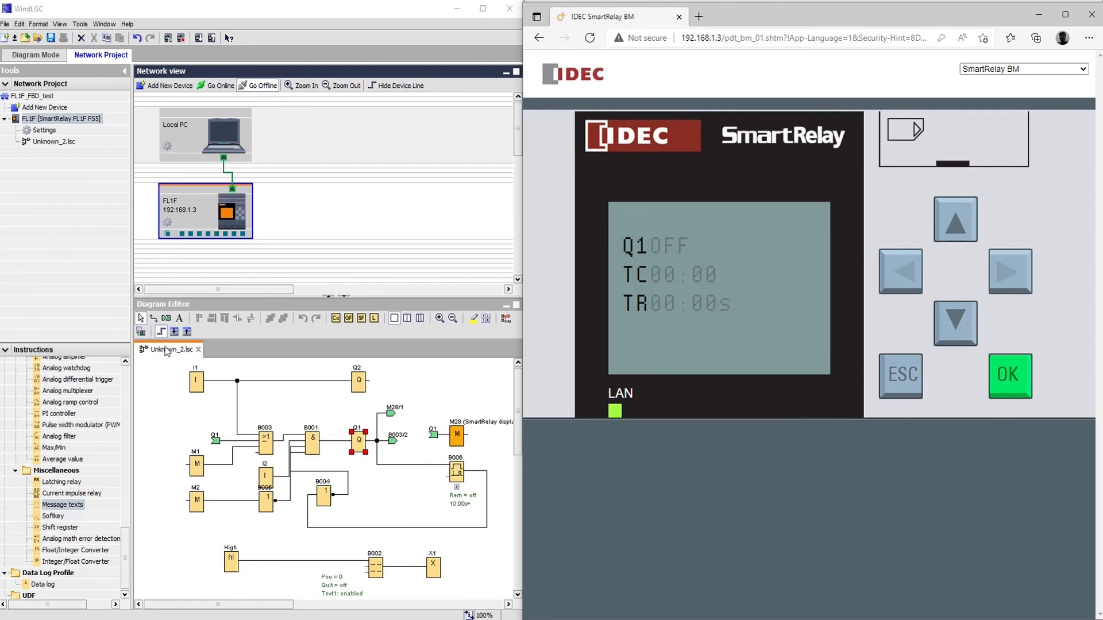
# Start Online Test on the FL1F diagram and toggle input I1 on.
pyautogui.click(140, 331)
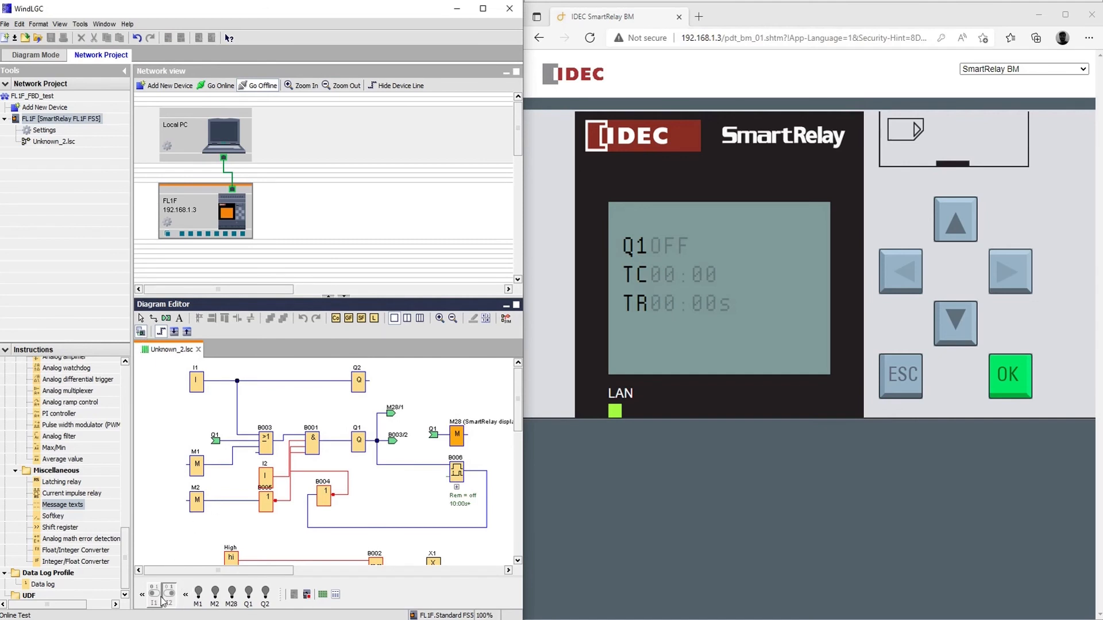
pyautogui.click(162, 599)
pyautogui.click(679, 236)
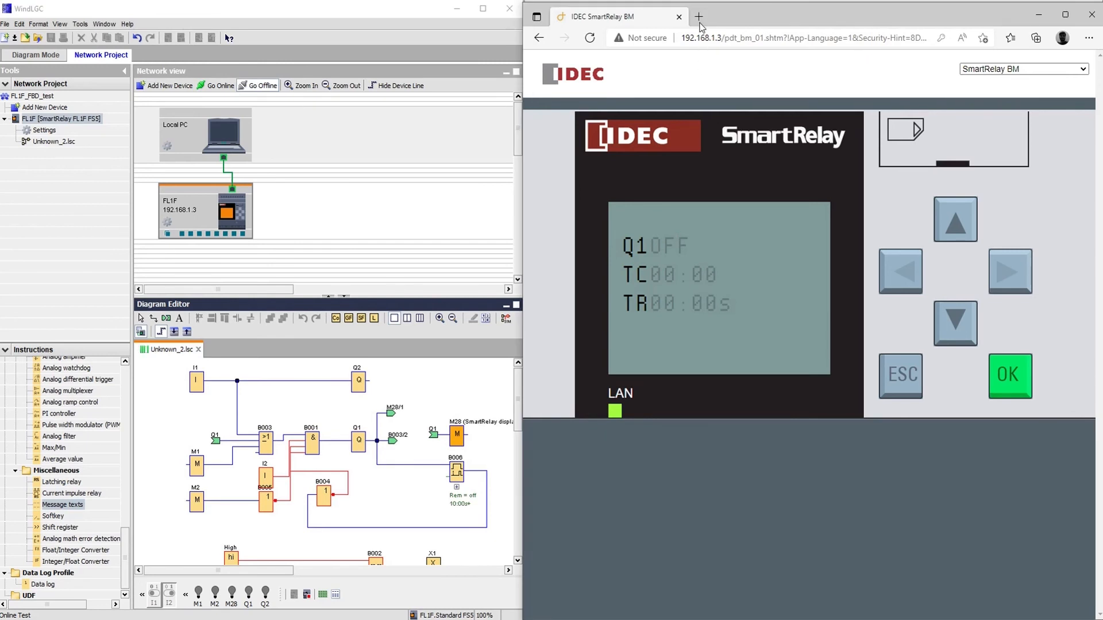
# In a new tab, log on to the customized site with the account password.
pyautogui.click(700, 19)
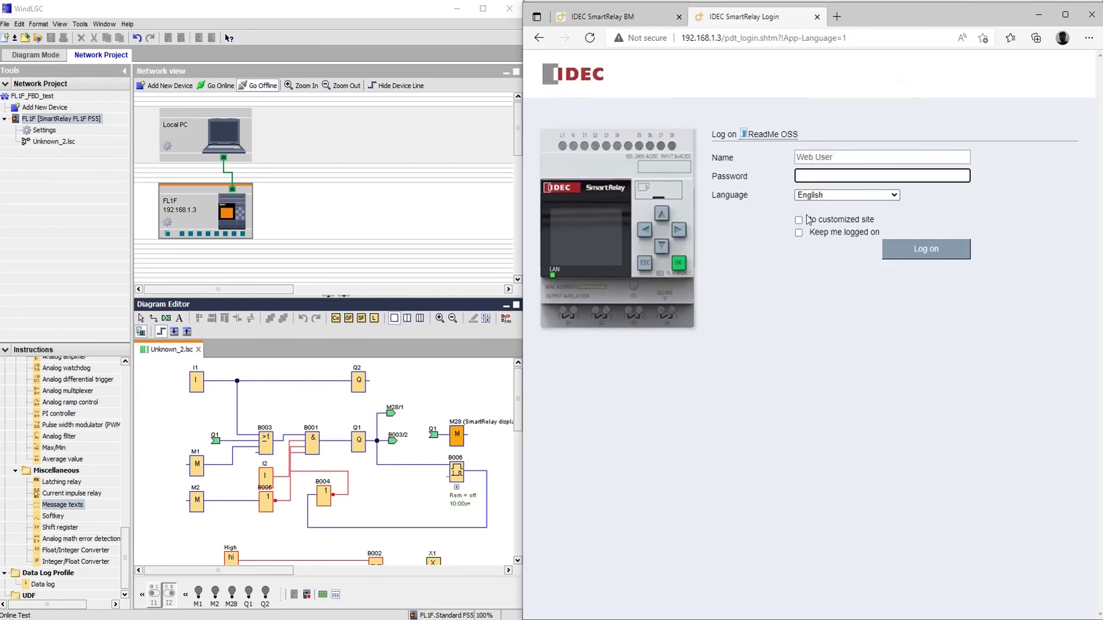
pyautogui.click(800, 221)
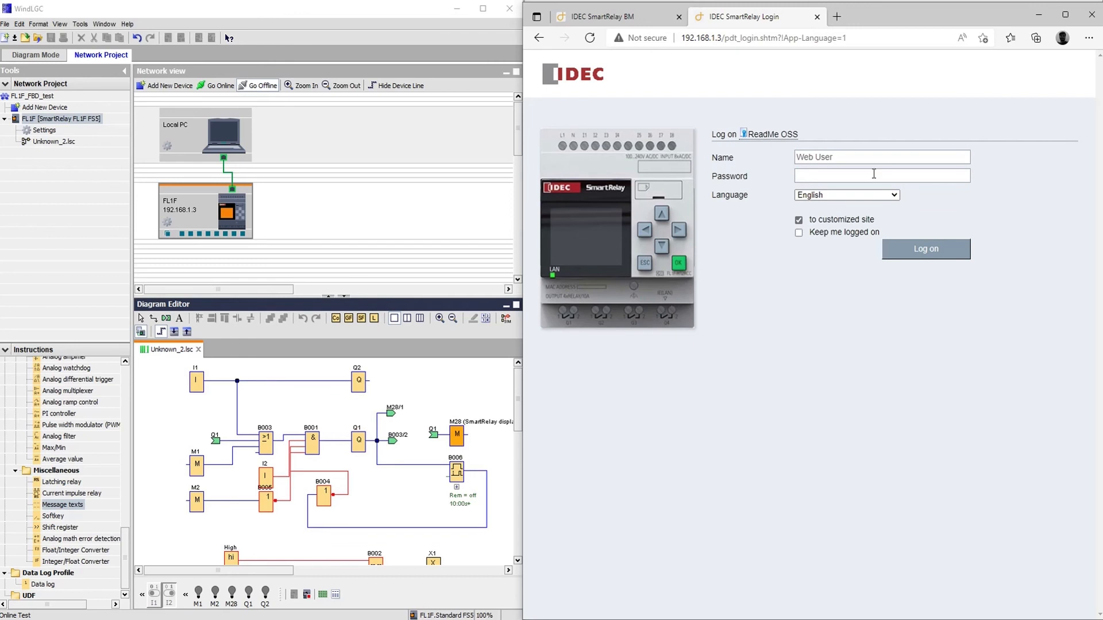
pyautogui.click(877, 175)
pyautogui.write('1234')
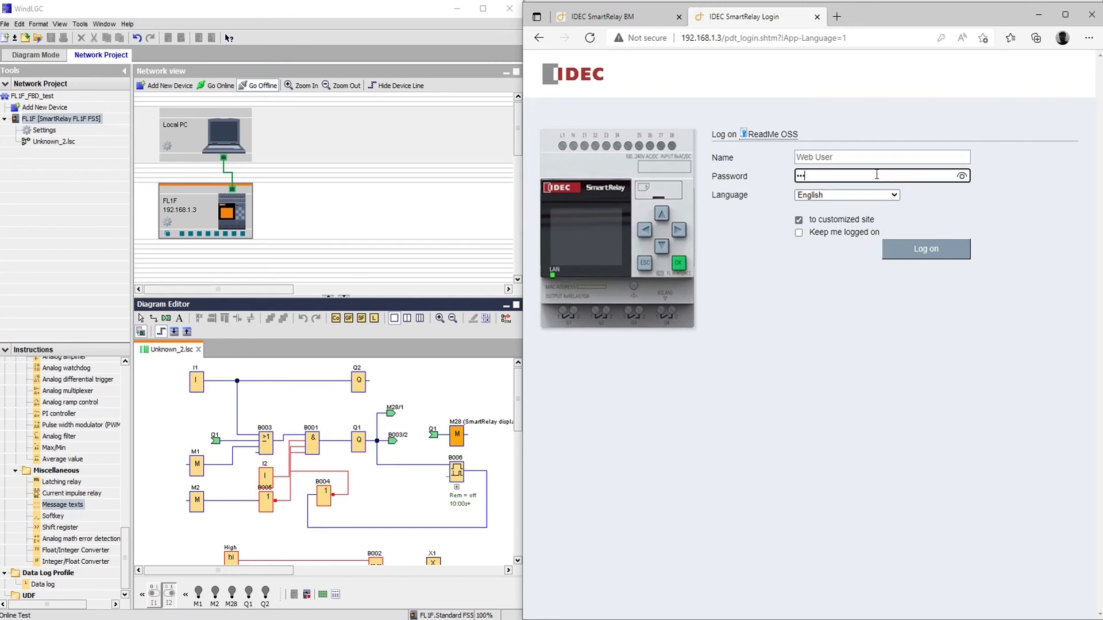
pyautogui.click(923, 251)
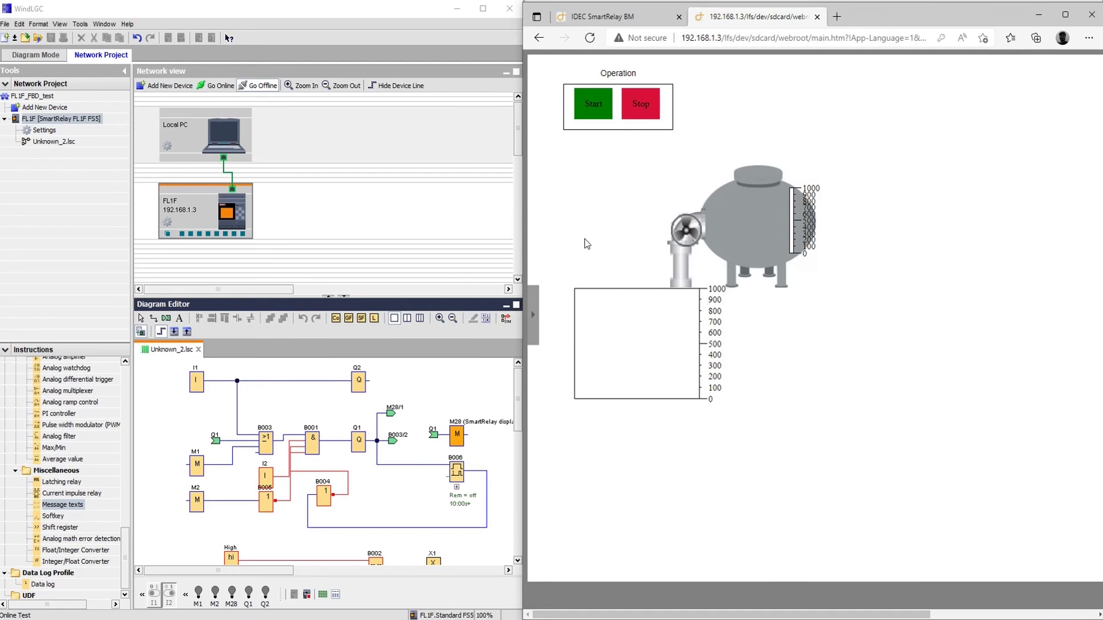
# Toggle I1 to start the process, then view the IO_Status page and return to Home.
pyautogui.click(196, 384)
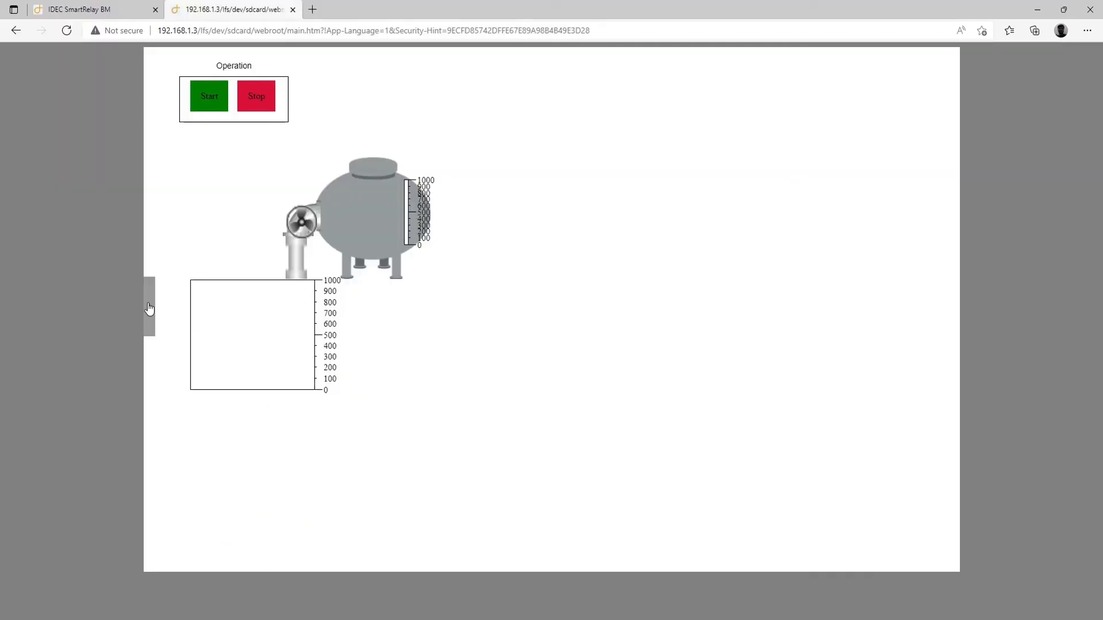
pyautogui.click(148, 309)
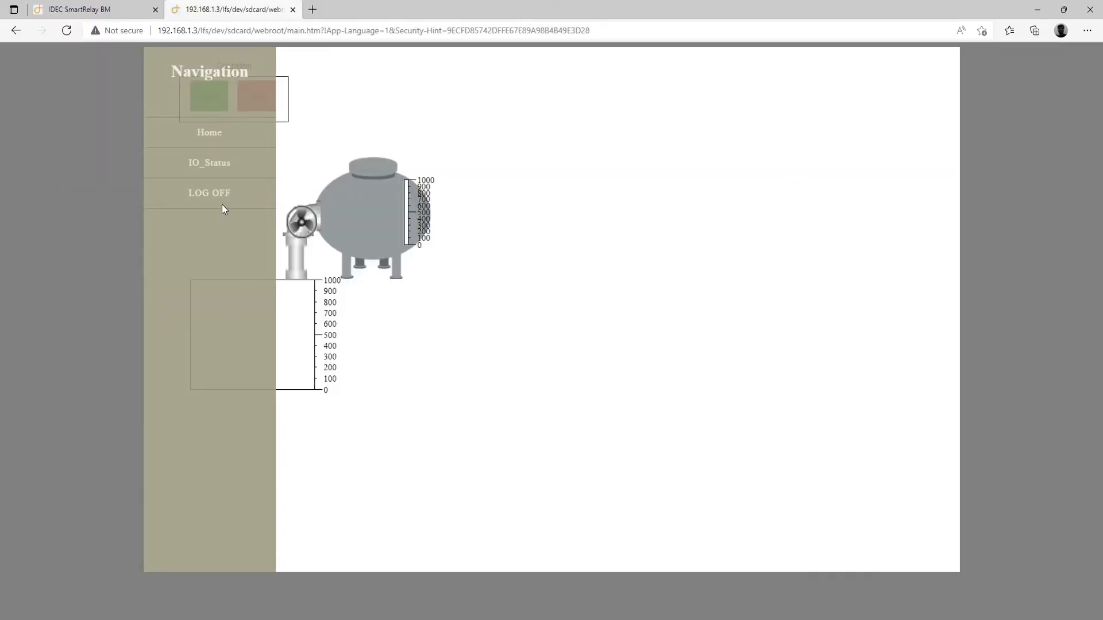
pyautogui.click(213, 166)
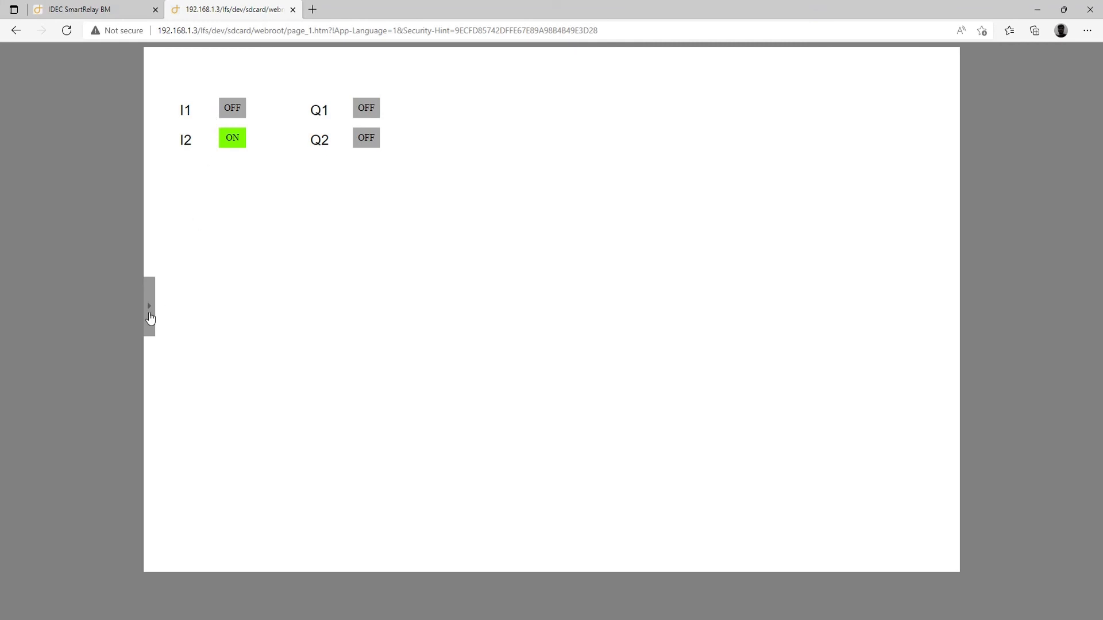
pyautogui.click(150, 318)
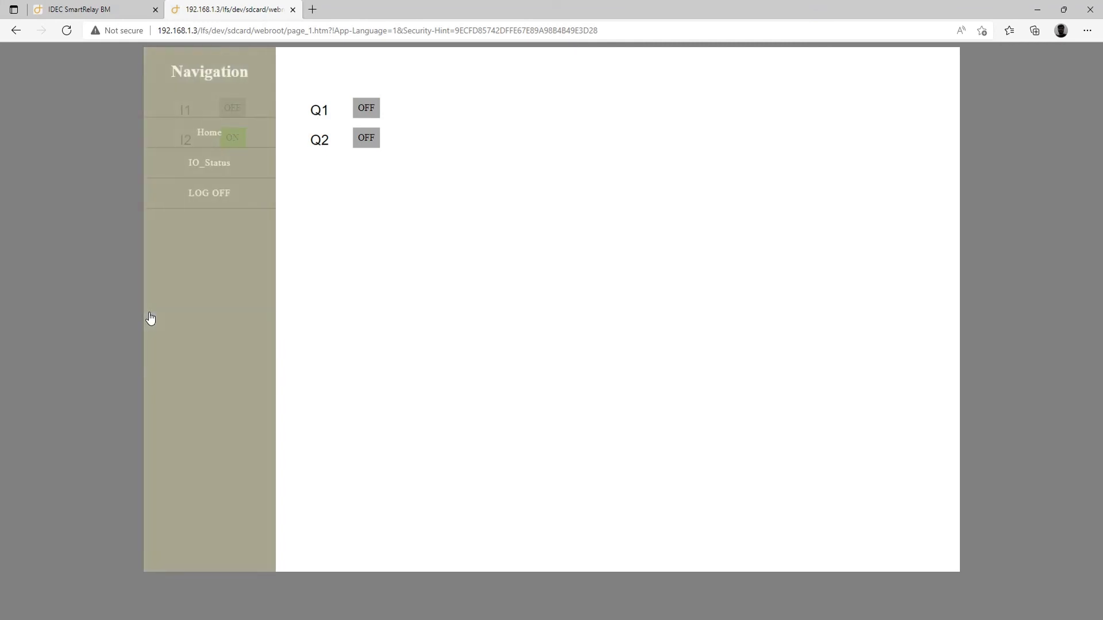
pyautogui.click(205, 133)
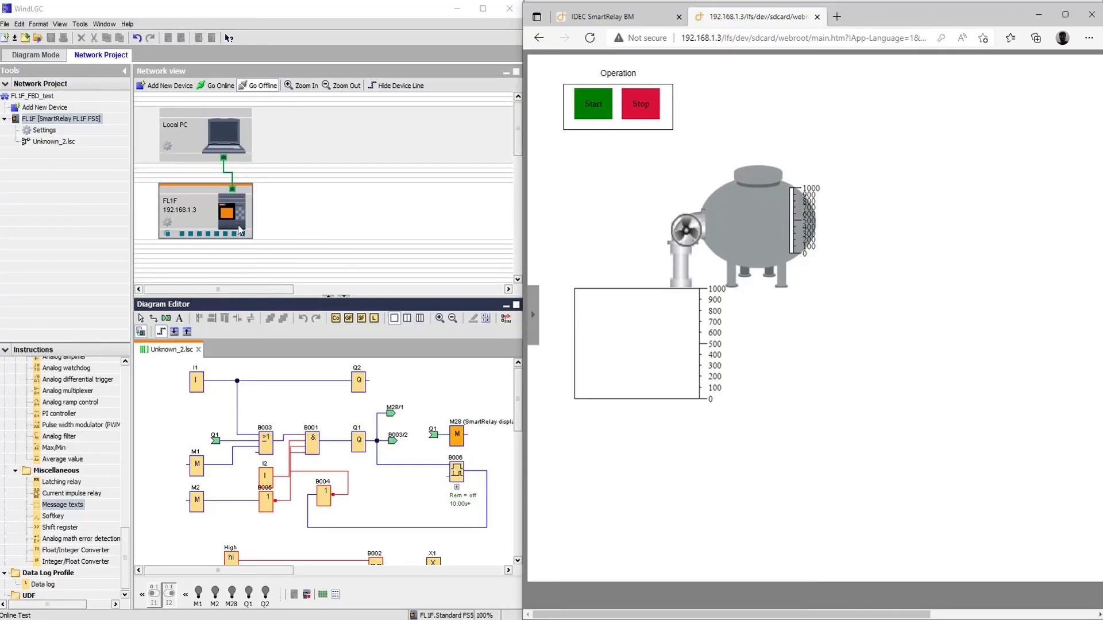
# Go online and connect the FL1F settings to the SmartRelay at 192.168.1.3.
pyautogui.click(216, 85)
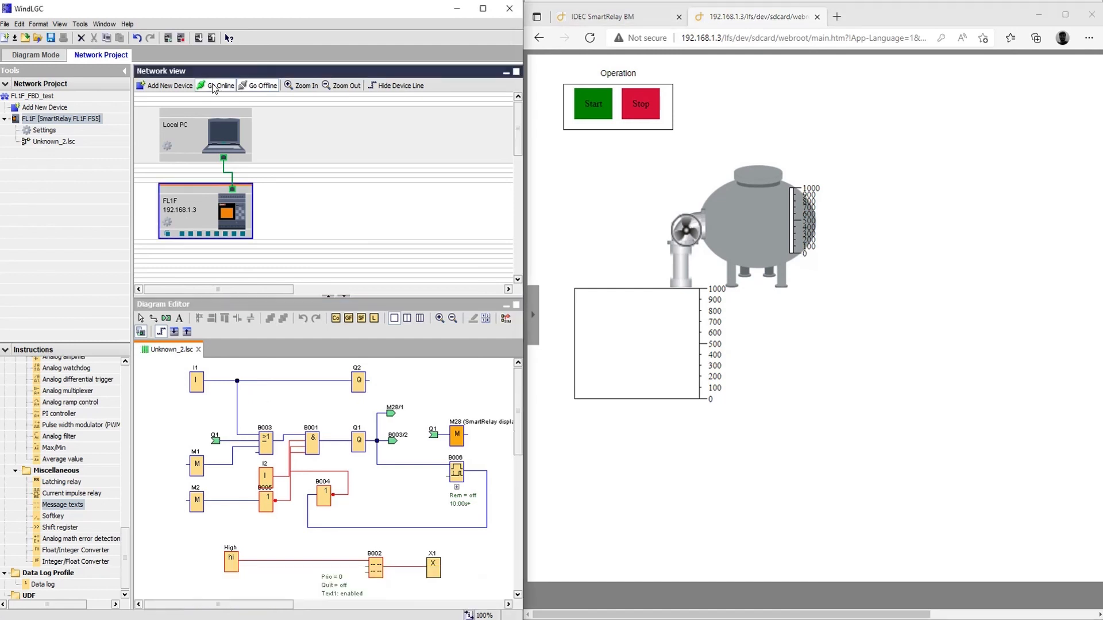
pyautogui.click(167, 223)
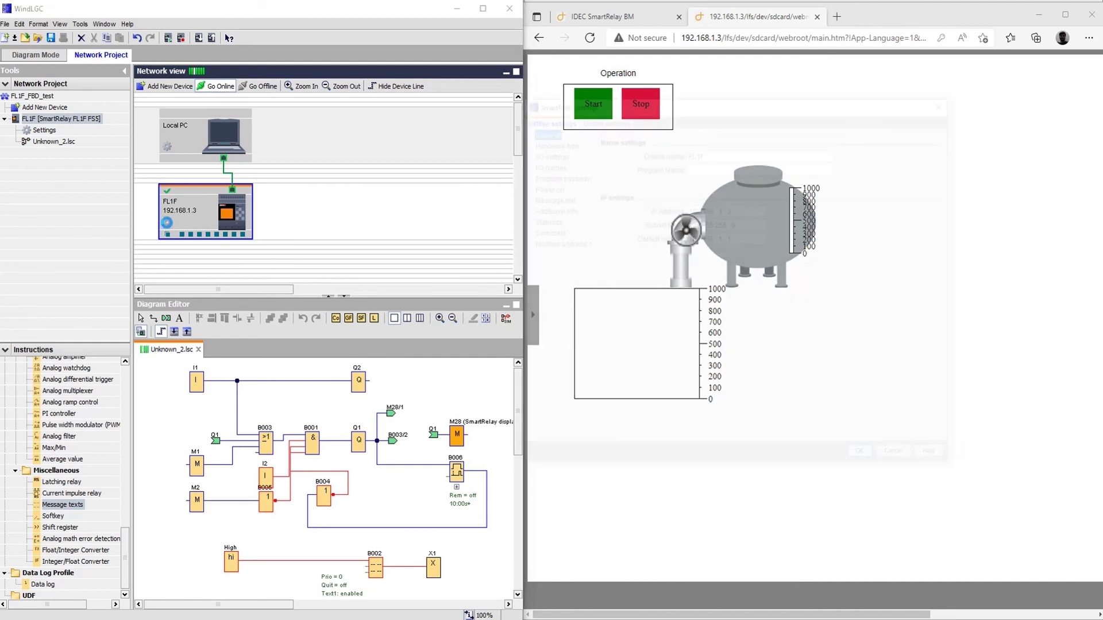
pyautogui.click(600, 119)
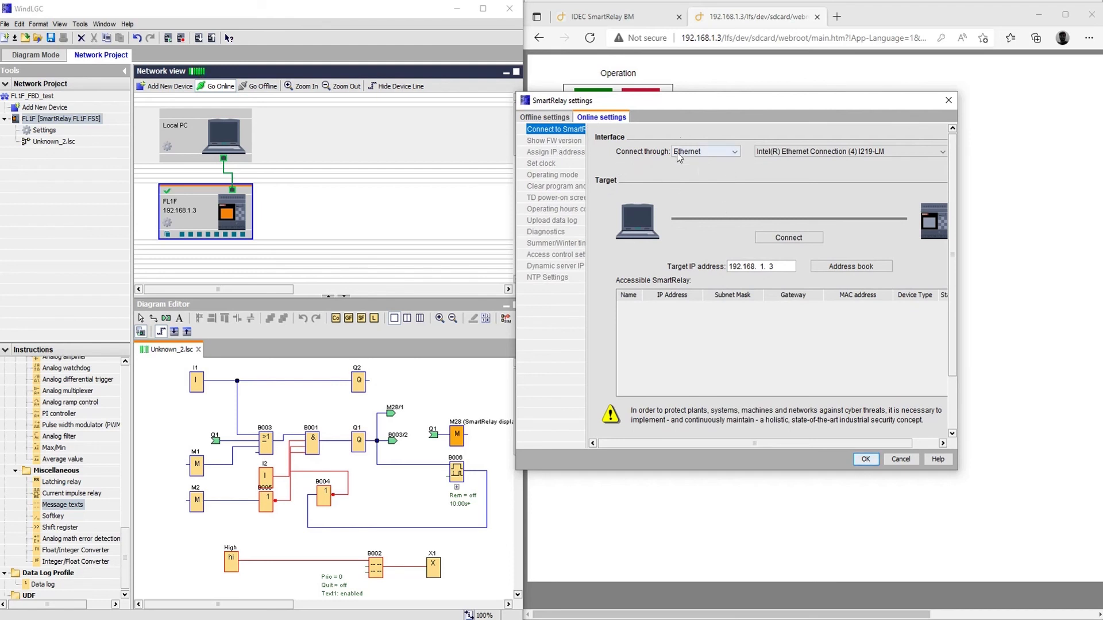
pyautogui.click(790, 238)
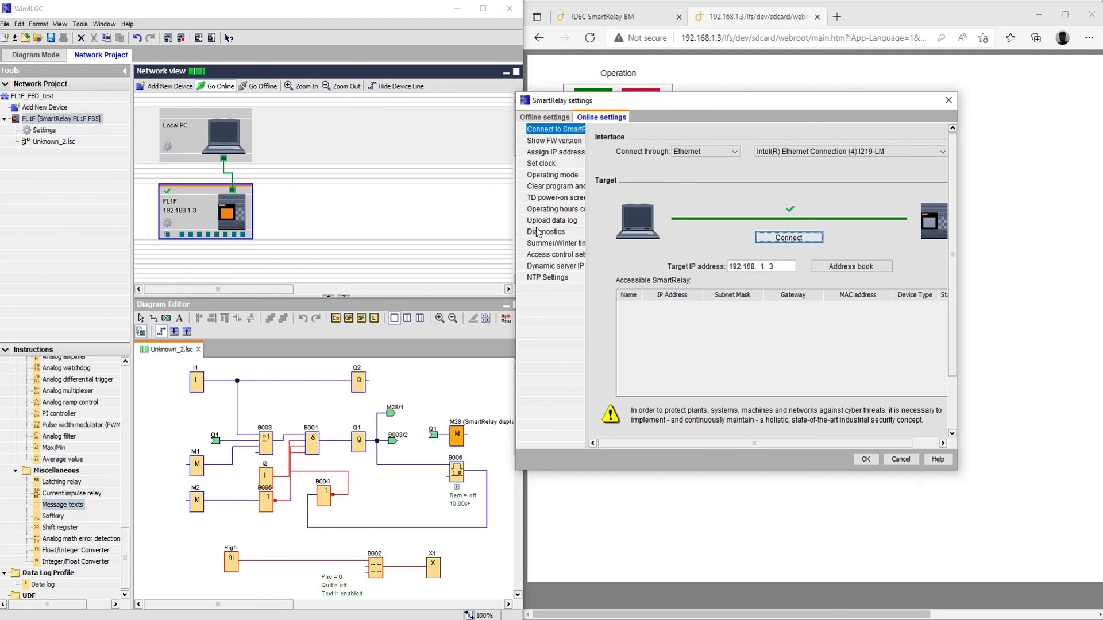
# Open access control settings, switch the device to STOP, review web server access, and confirm.
pyautogui.click(538, 255)
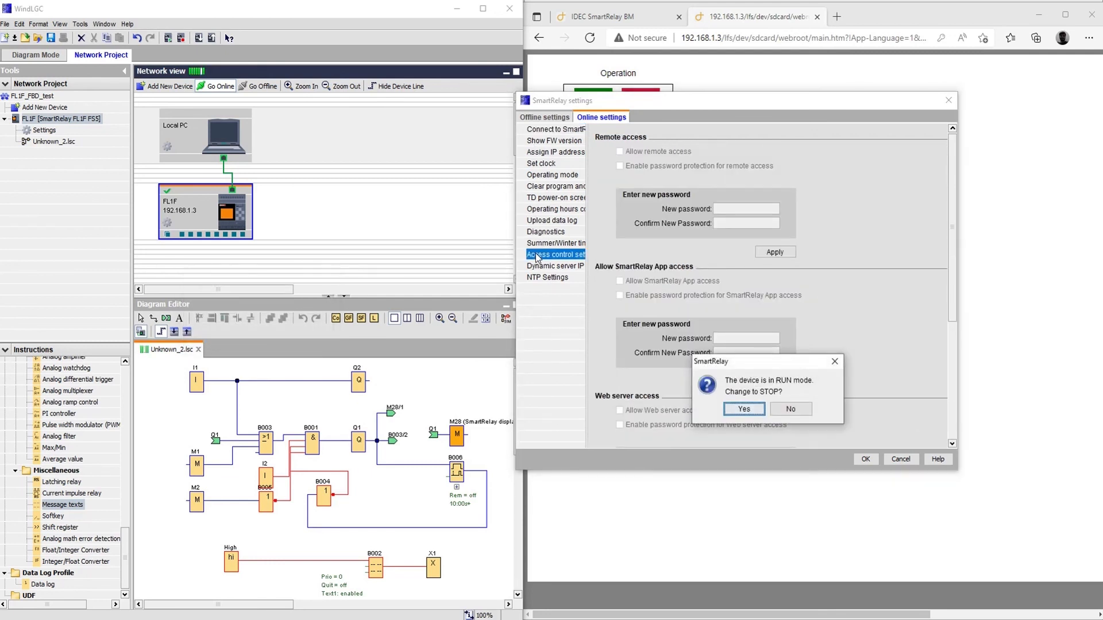
pyautogui.click(743, 409)
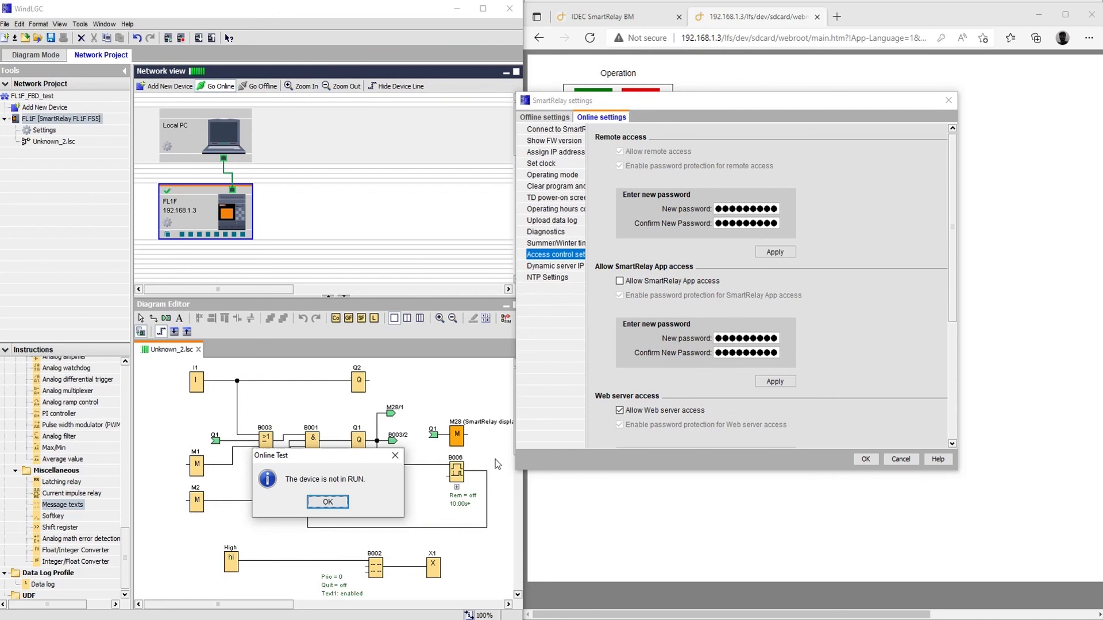
pyautogui.press('Return')
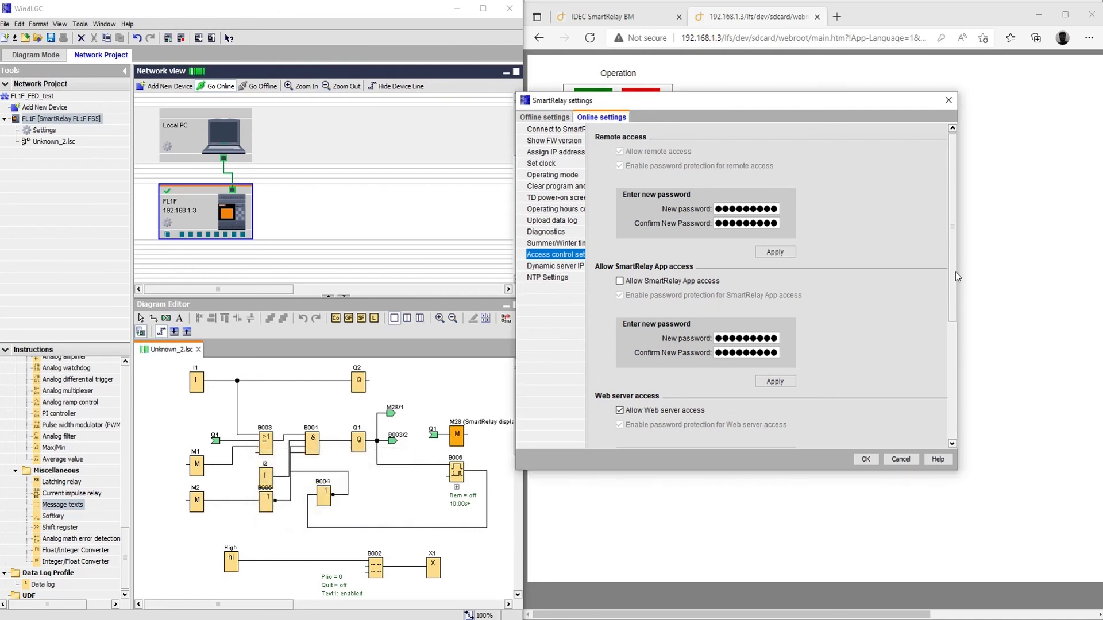
pyautogui.moveTo(953, 274); pyautogui.dragTo(965, 408)
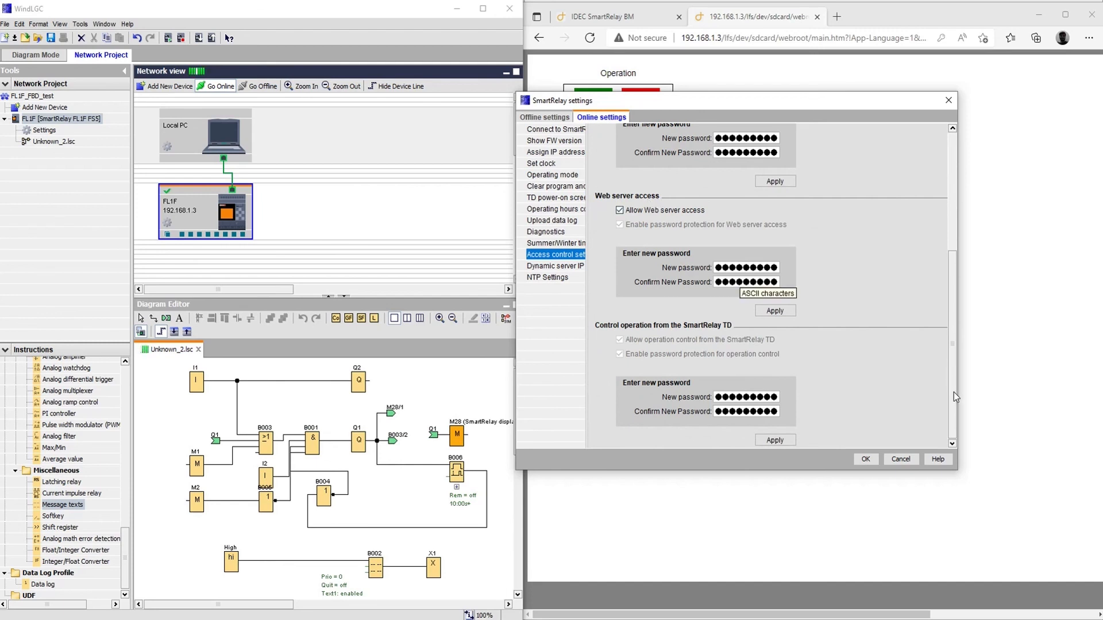
pyautogui.scroll(5, 947, 287)
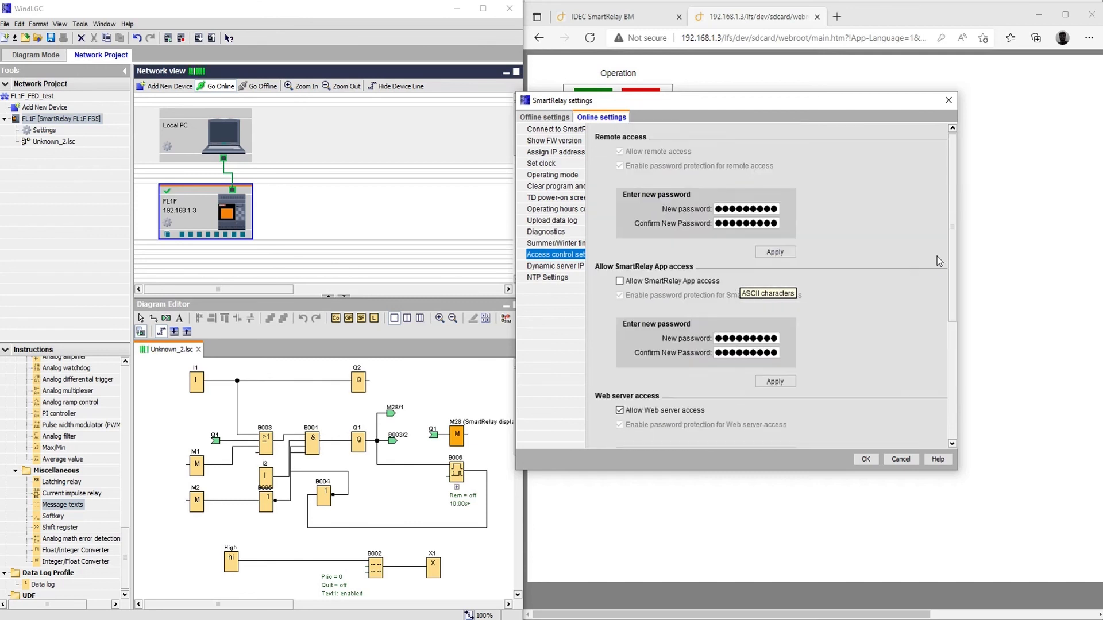
pyautogui.scroll(-4, 936, 257)
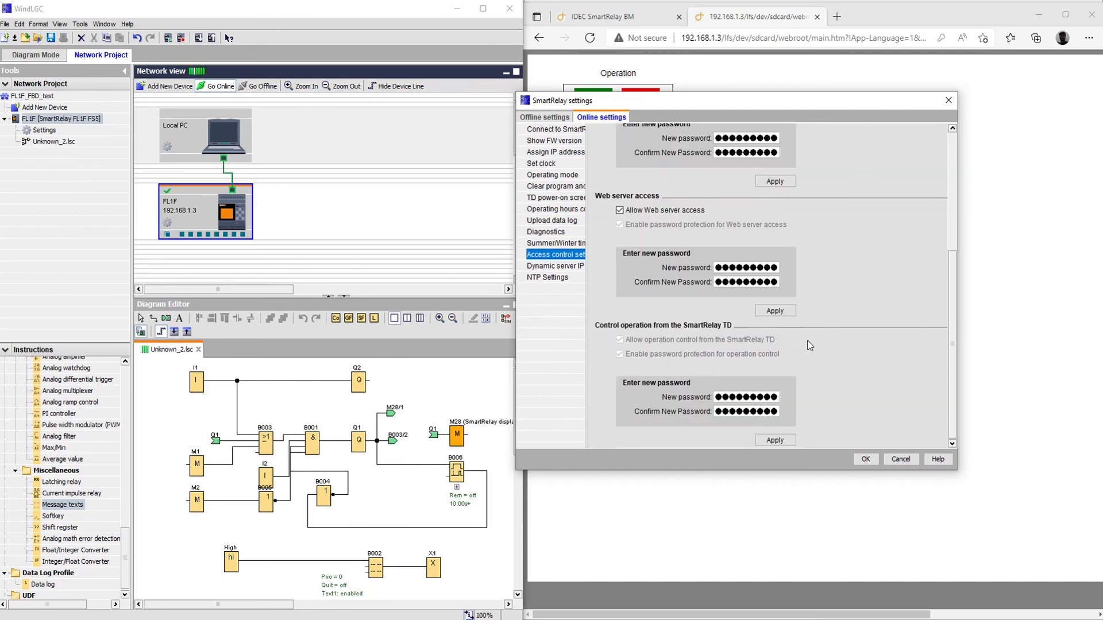
pyautogui.moveTo(950, 292); pyautogui.dragTo(950, 329)
pyautogui.click(862, 460)
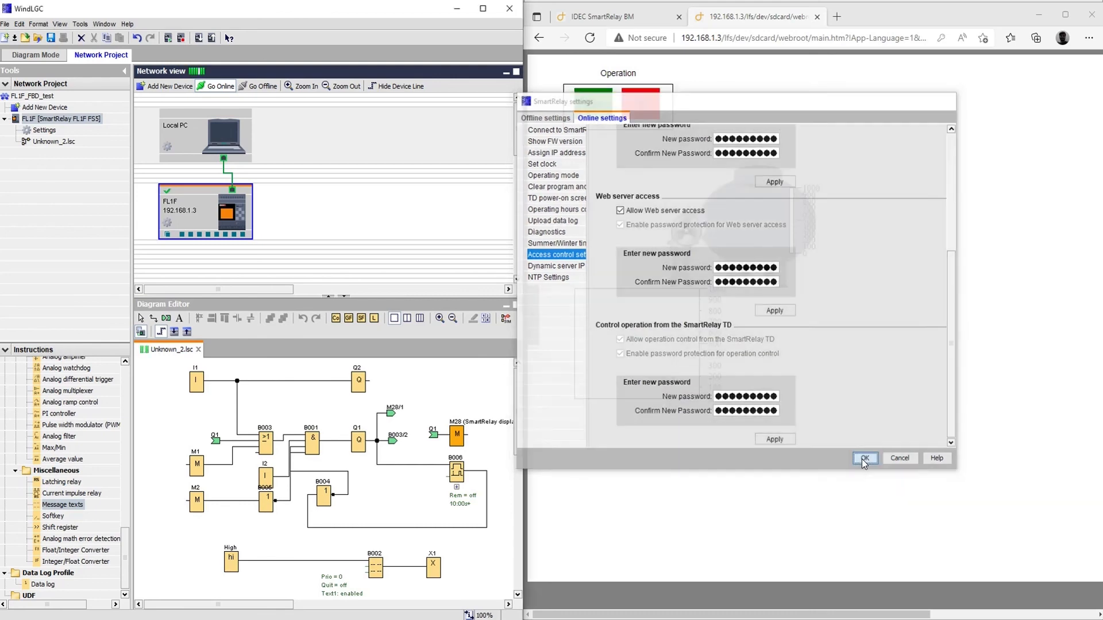